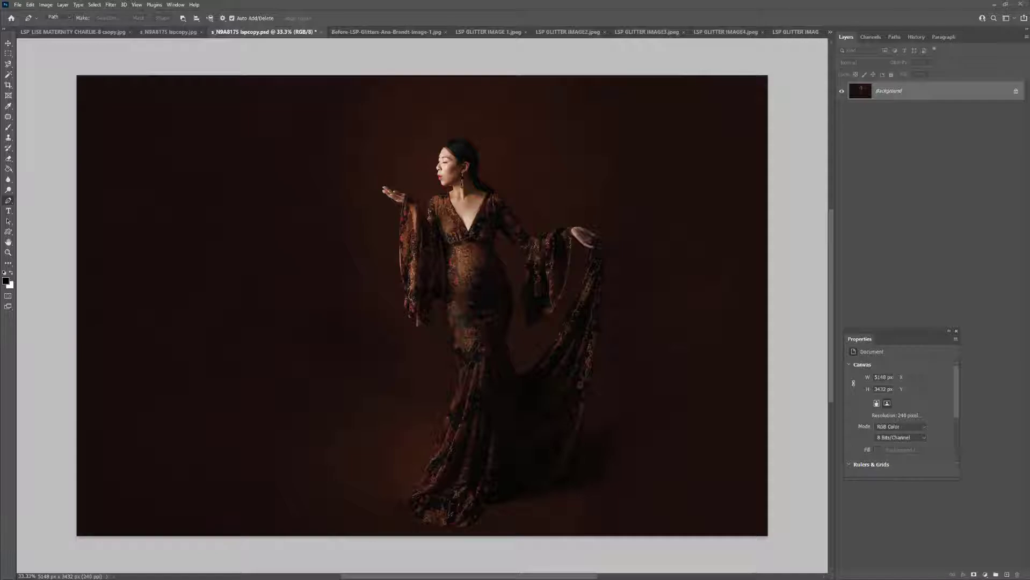
Switch to File Explorer and extract LSP - Glitter Organic IMPACT collection.zip to the default folder.
key(alt+Tab)
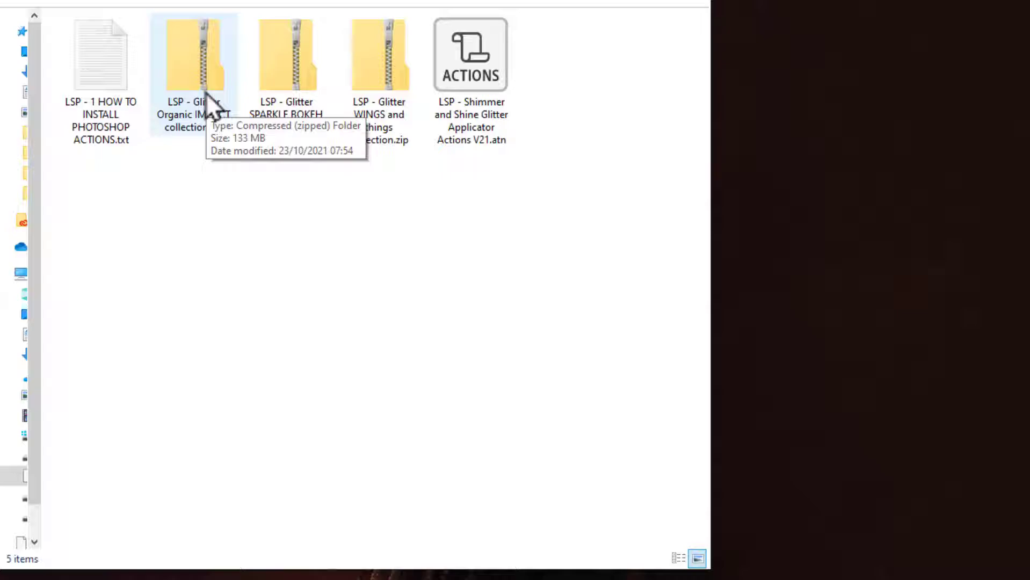
right_click(201, 63)
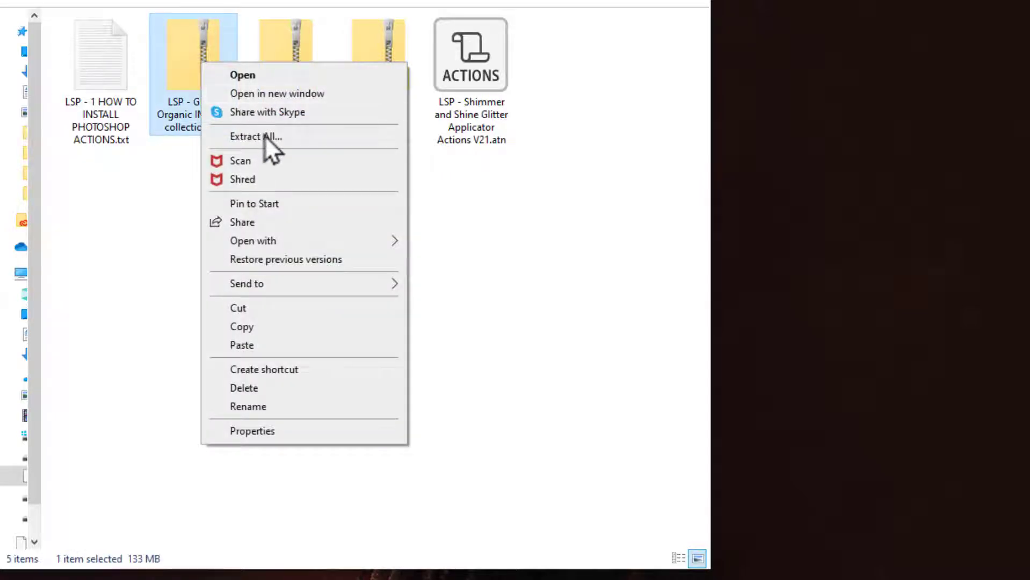
click(265, 135)
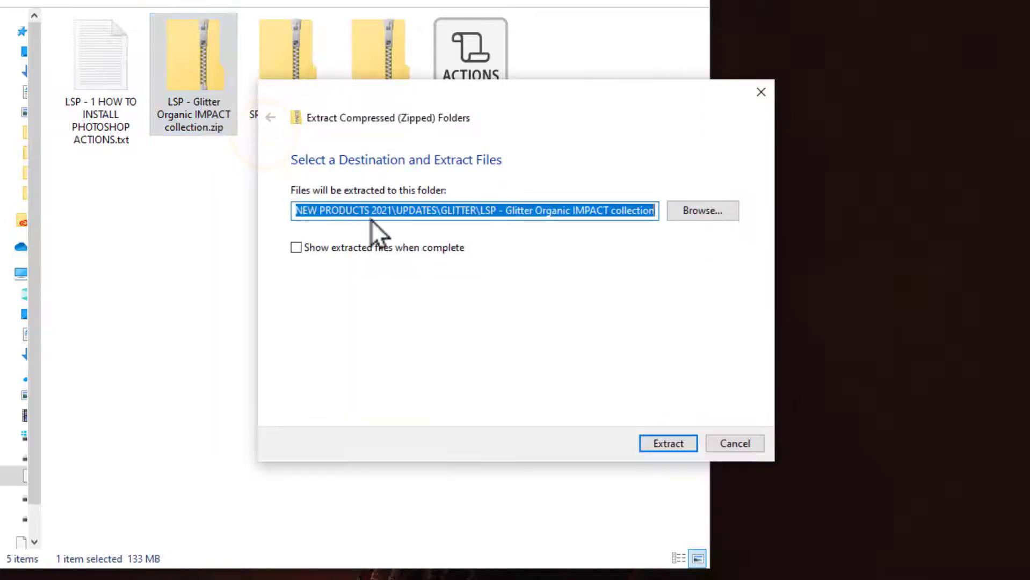
click(649, 440)
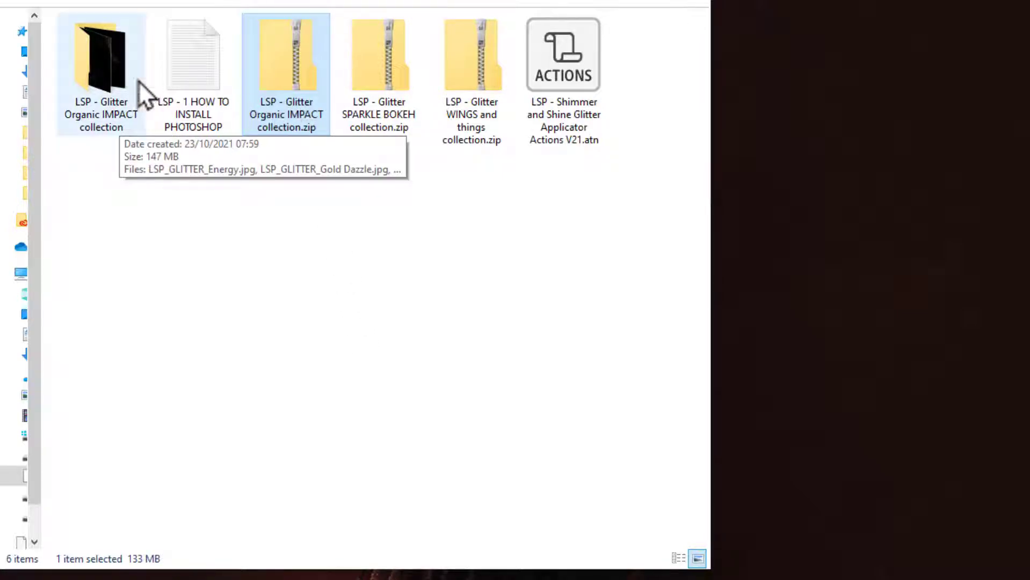
Open the extracted Organic IMPACT folder, show its images as extra large icons and resize the window to view them.
double_click(103, 76)
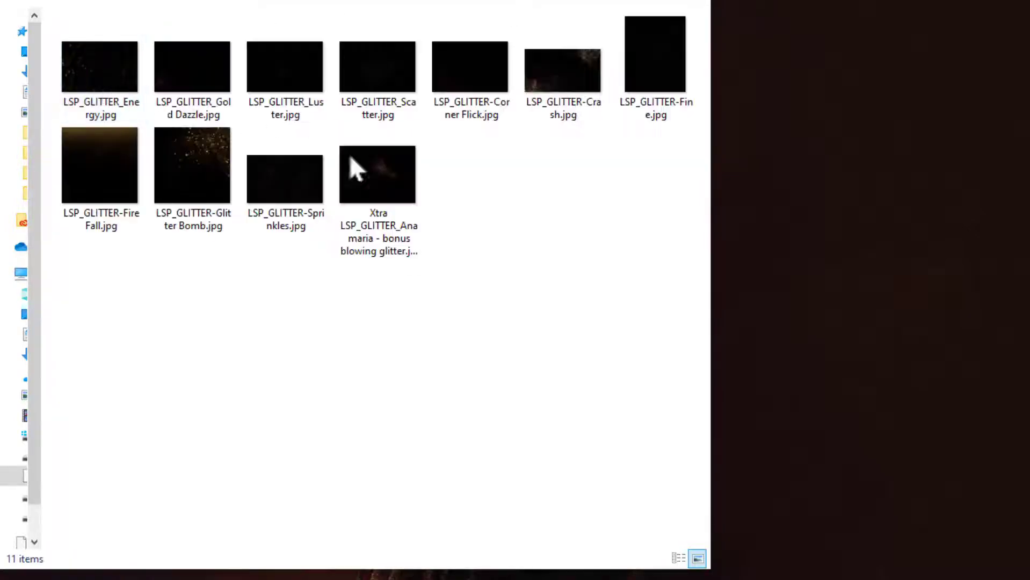
right_click(466, 191)
click(522, 203)
click(714, 205)
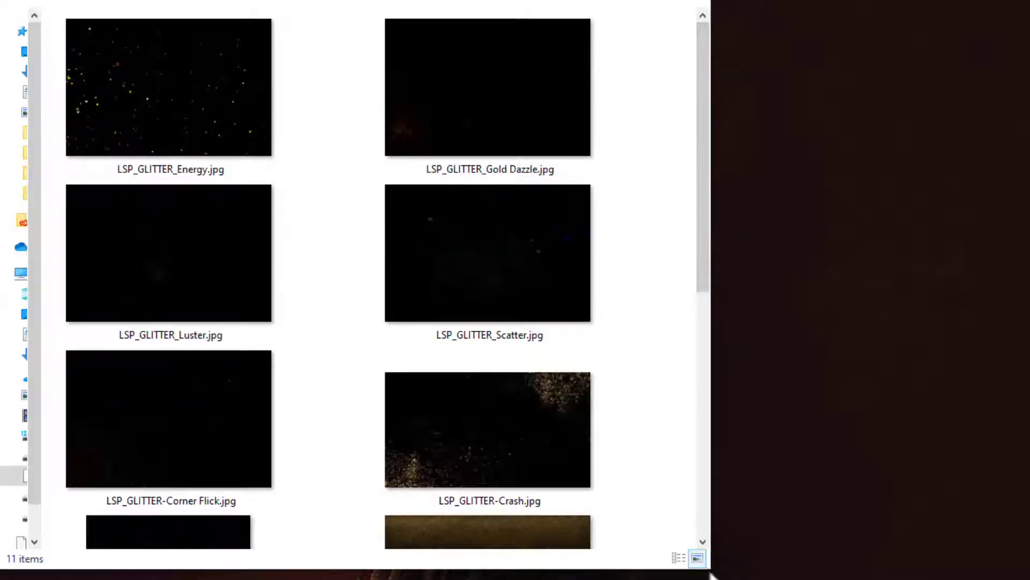
drag(708, 568, 653, 437)
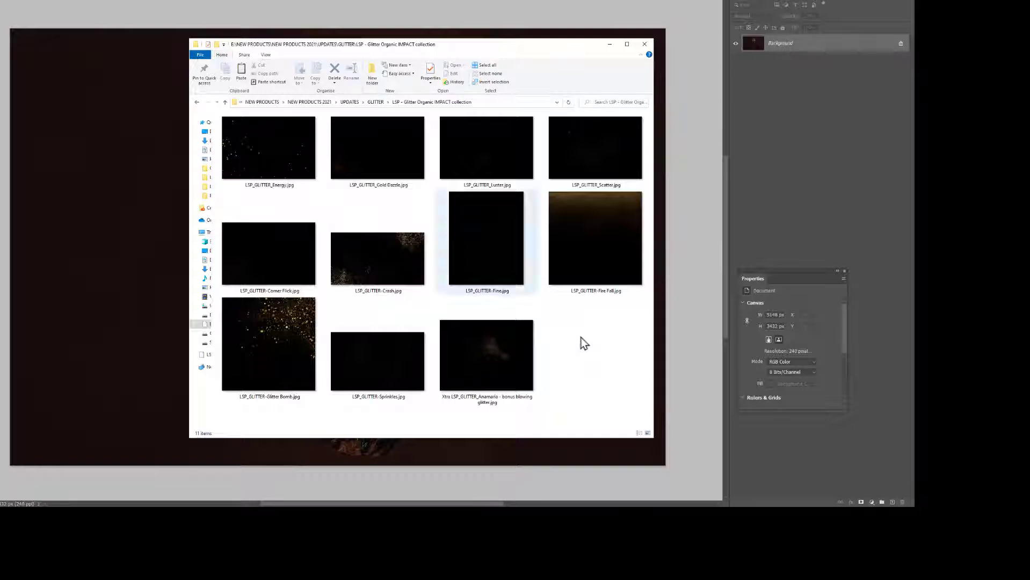
Return to the GLITTER folder and extract LSP - Glitter SPARKLE BOKEH collection.zip to the default folder.
click(376, 102)
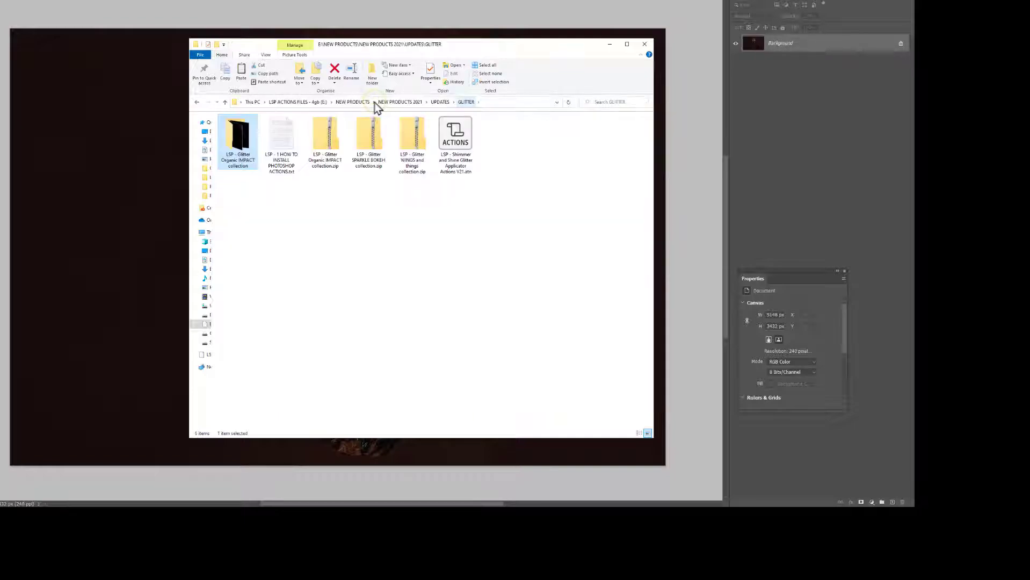
right_click(369, 134)
click(409, 170)
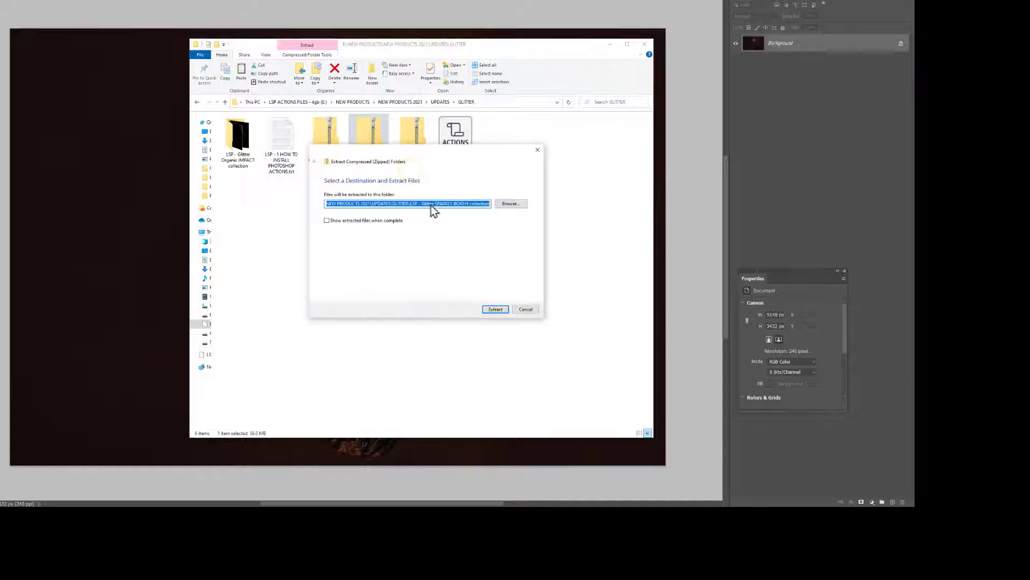
click(495, 310)
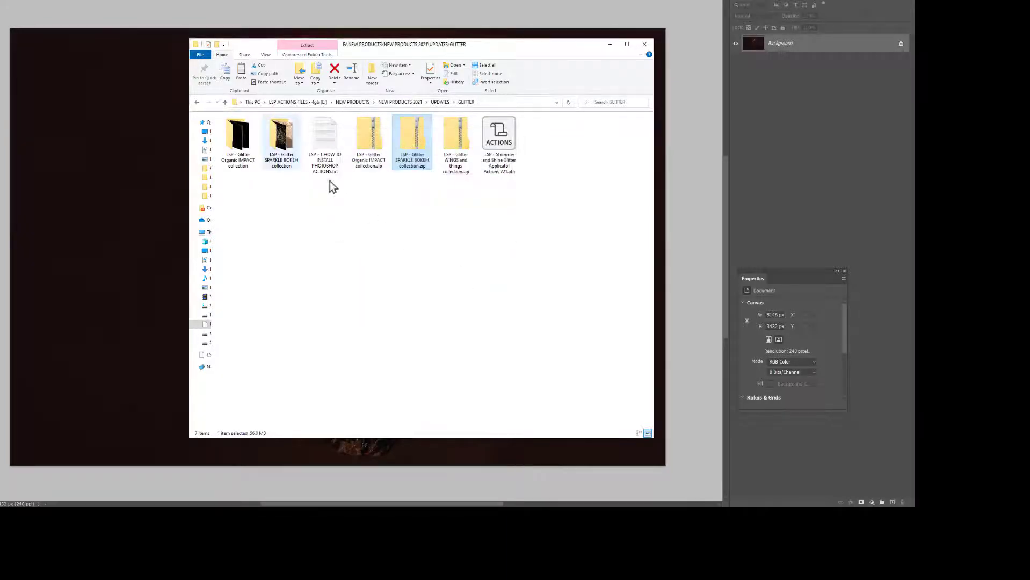
Open the extracted SPARKLE BOKEH folder and show its overlay images as extra large icons.
double_click(282, 137)
right_click(383, 214)
mouse_move(410, 219)
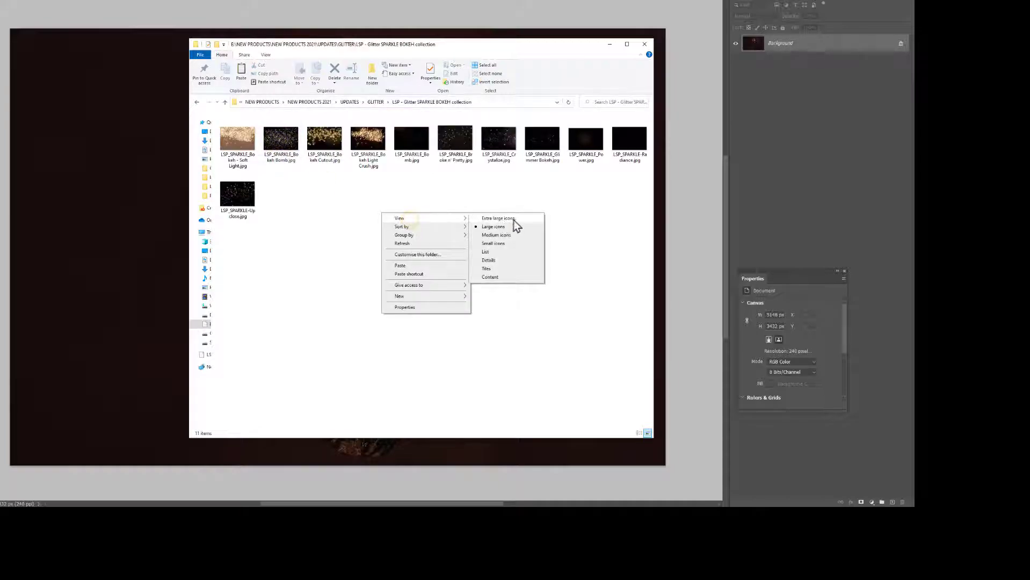
click(513, 219)
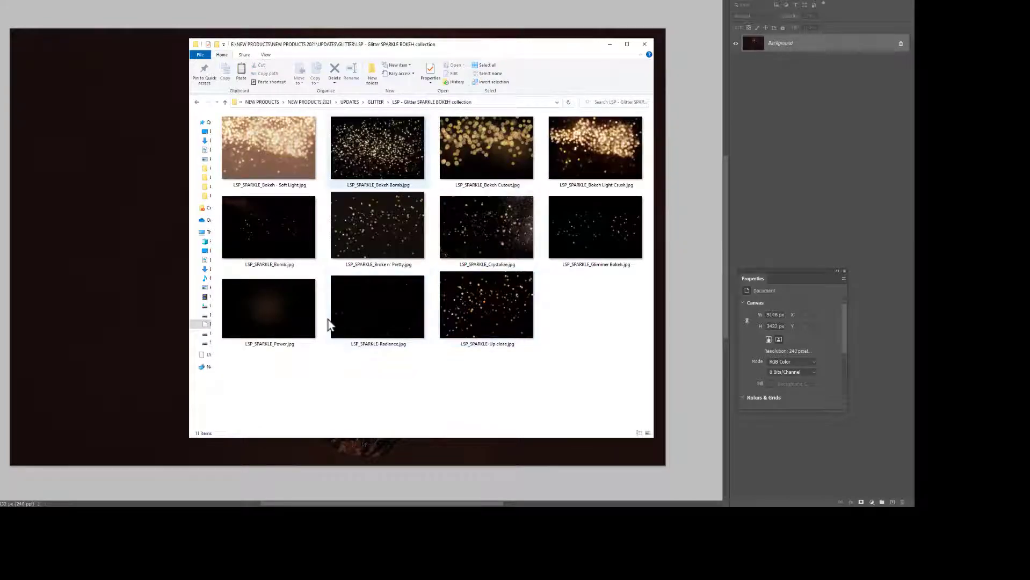
Return to the GLITTER folder and extract LSP - Glitter WINGS and things collection.zip to the default folder.
click(378, 102)
right_click(463, 140)
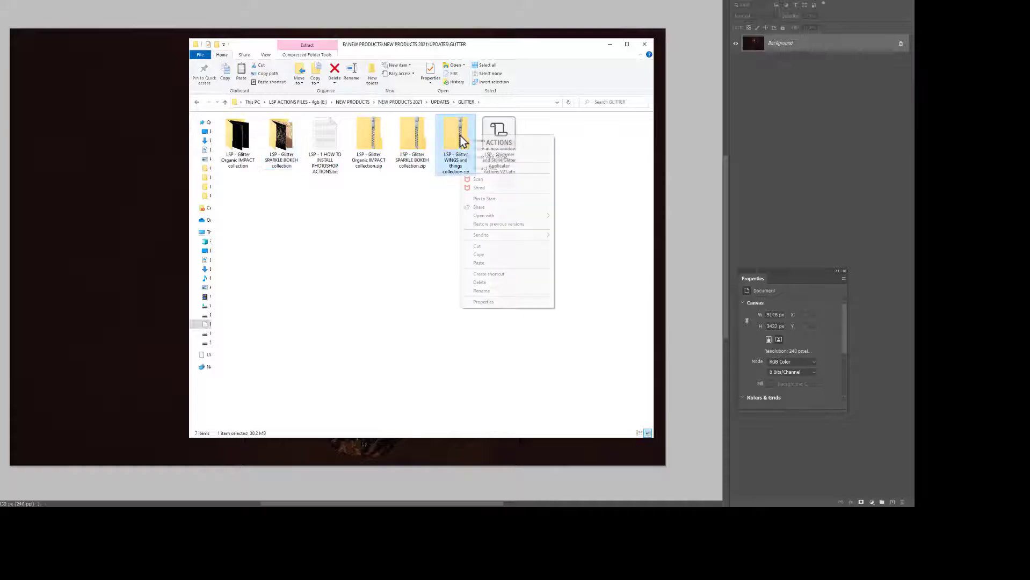
click(497, 170)
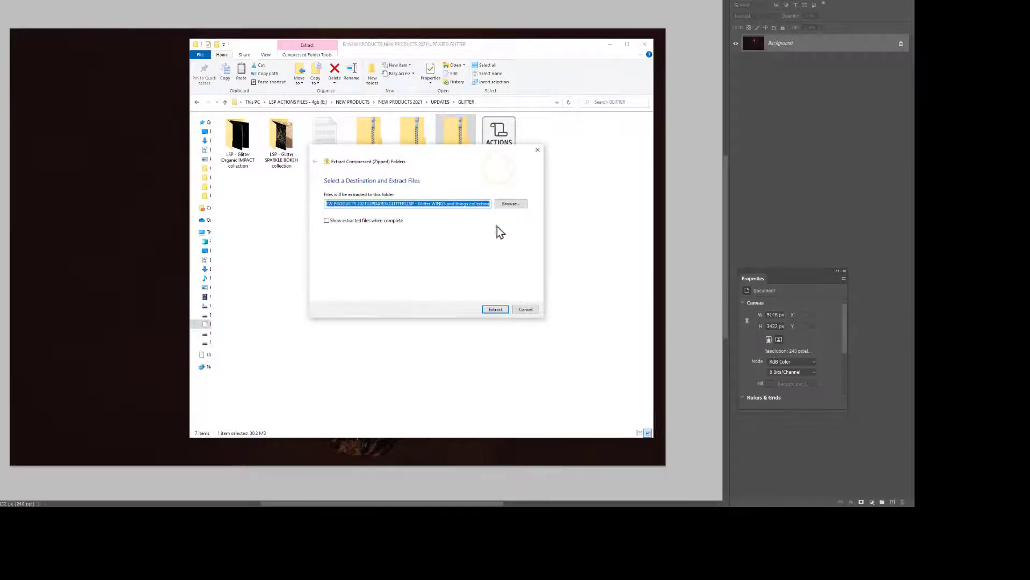
click(495, 309)
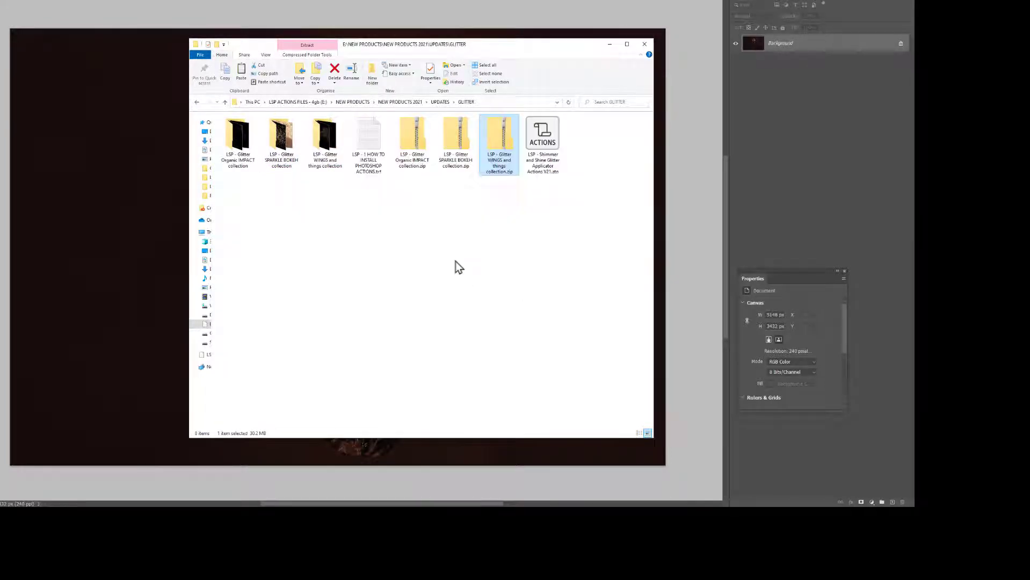
Open the extracted WINGS and things folder and show its overlay images as extra large icons.
double_click(341, 138)
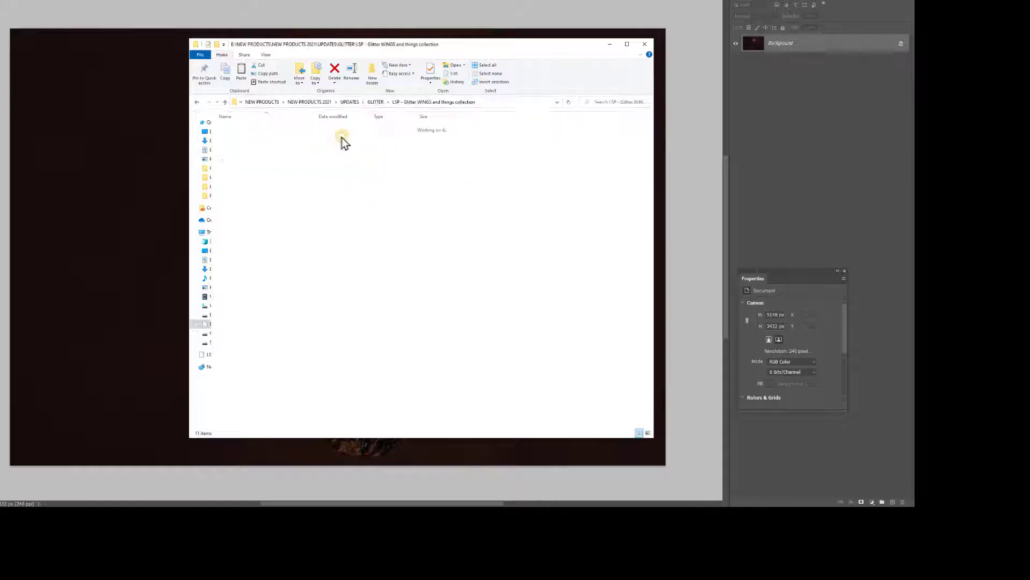
right_click(363, 181)
mouse_move(415, 191)
click(480, 186)
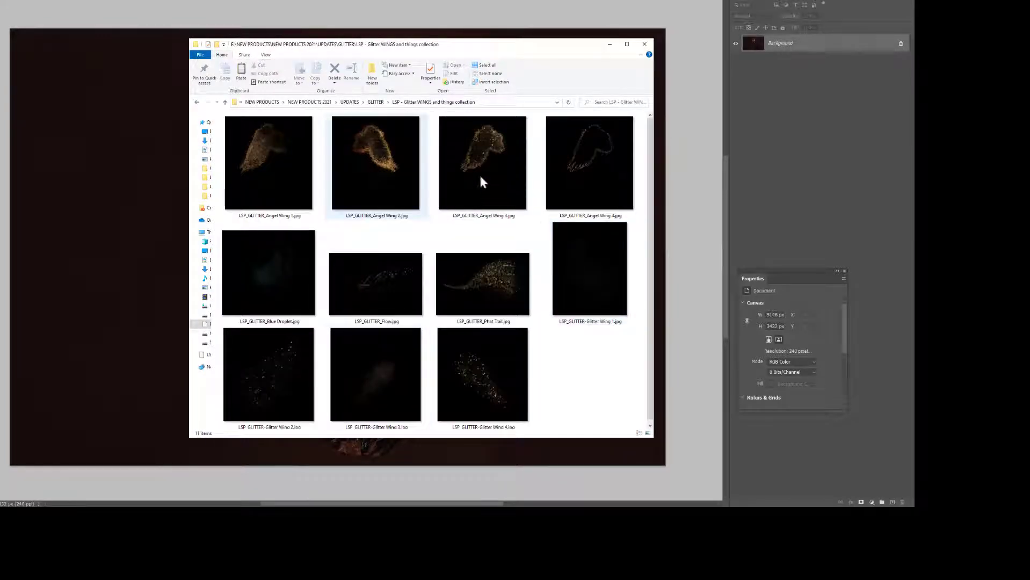
Return to the GLITTER folder, view the LSP - 1 HOW TO INSTALL PHOTOSHOP ACTIONS text file and close it.
click(376, 102)
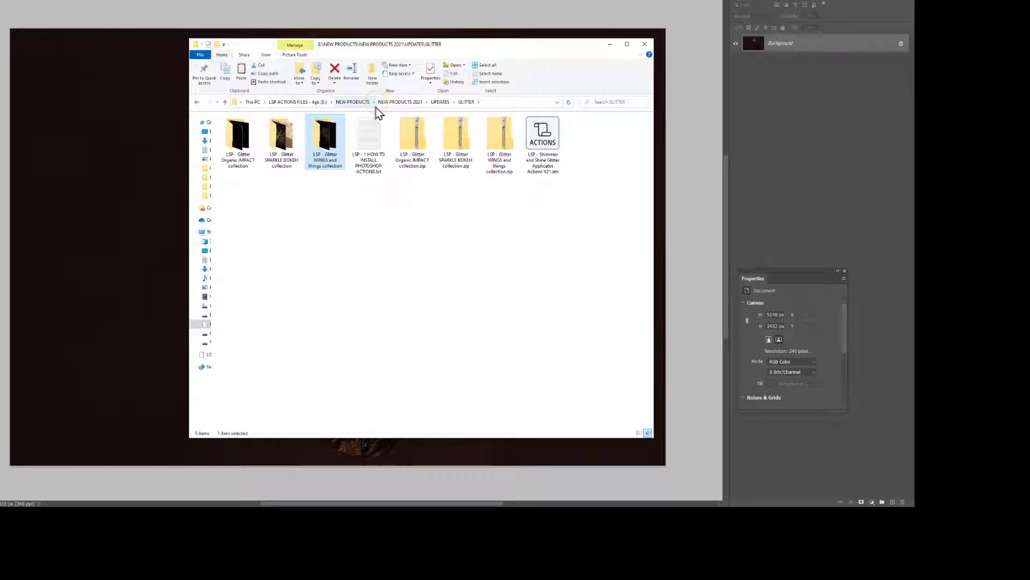
click(374, 150)
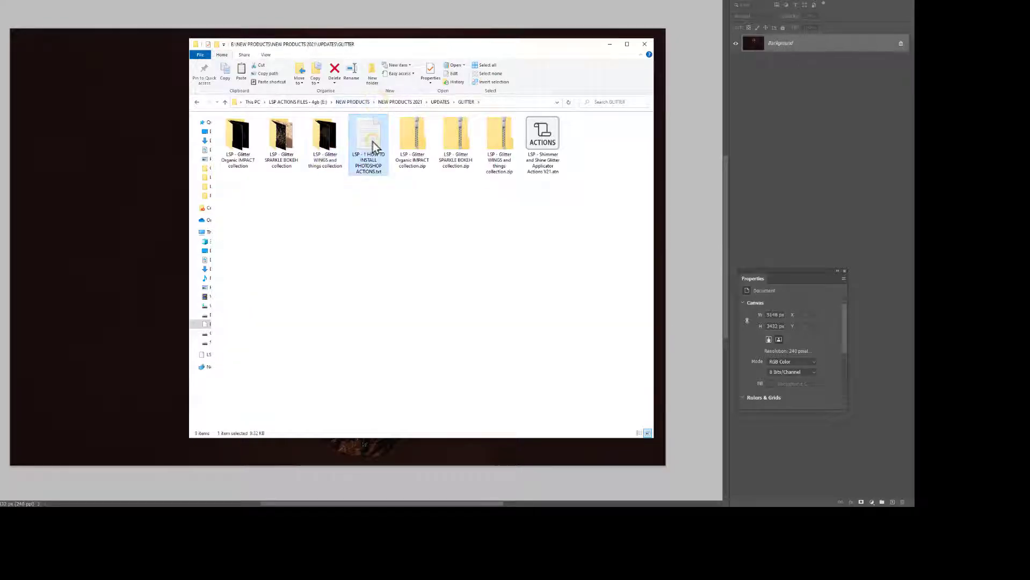
double_click(378, 170)
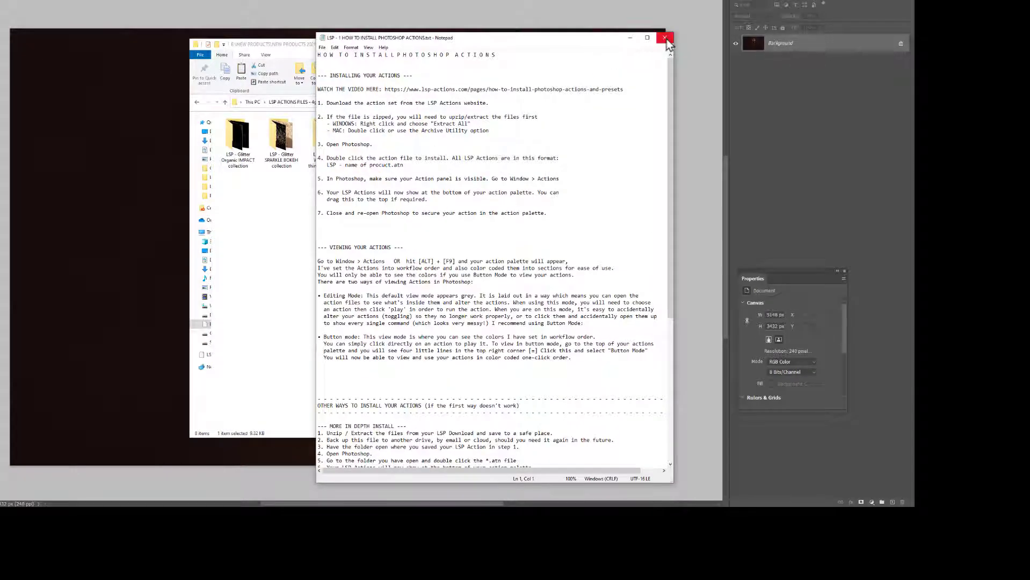
click(666, 38)
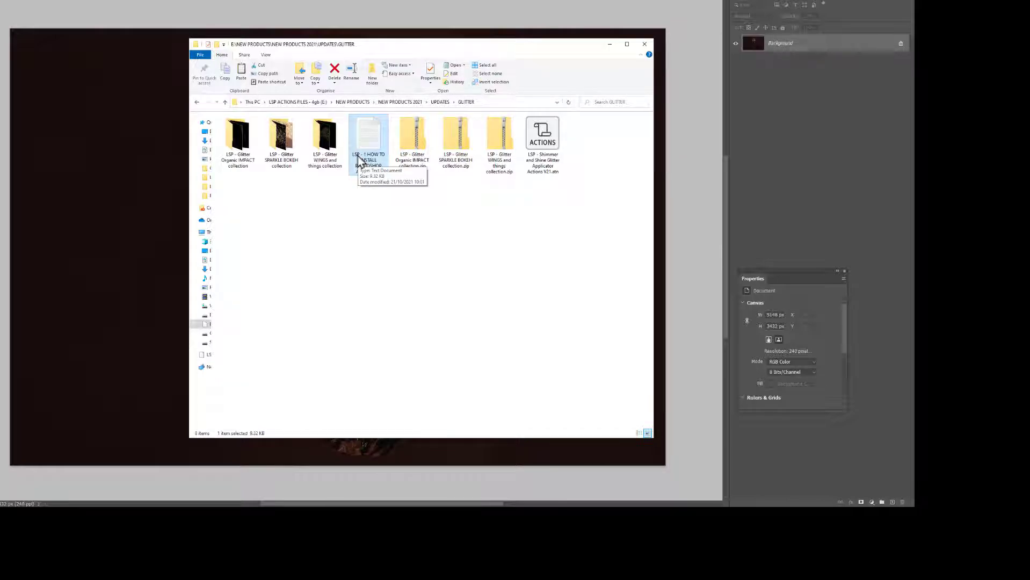
Install the LSP - Shimmer and Shine Glitter Applicator Actions V21.atn file into Photoshop.
click(548, 173)
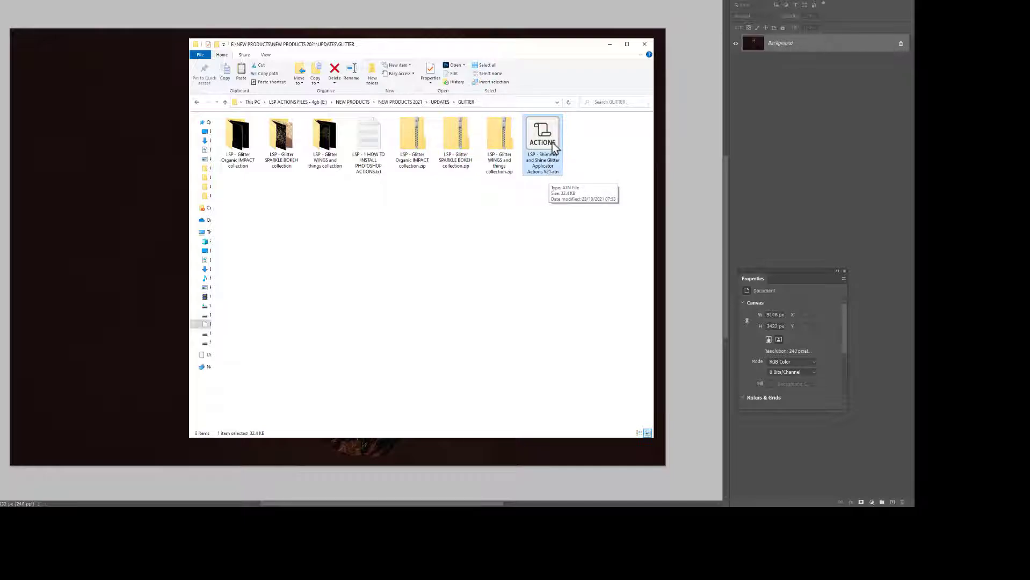
drag(526, 43, 486, 64)
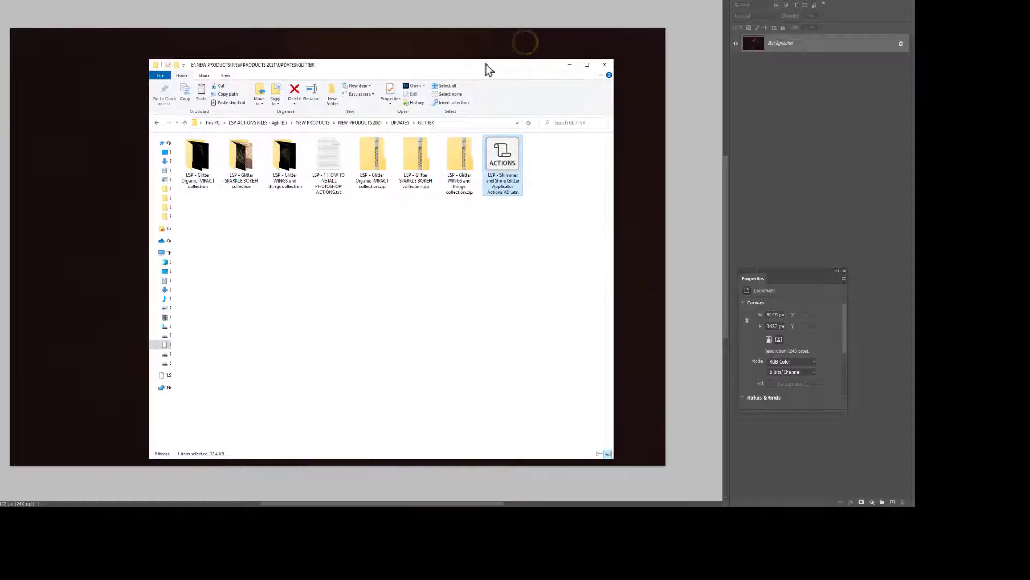
double_click(503, 155)
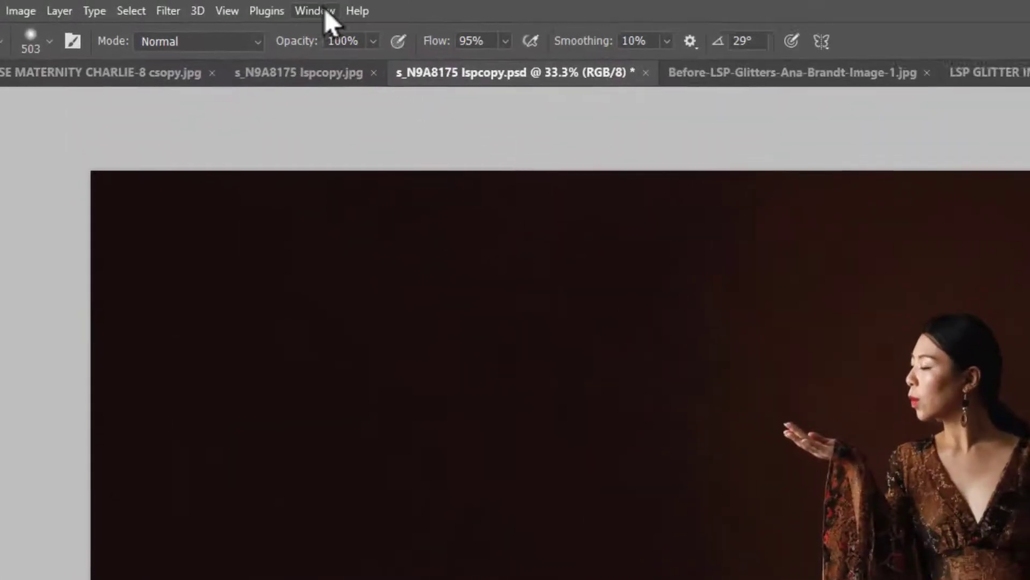
Show the Actions panel in the workspace and check that it is enabled.
click(175, 4)
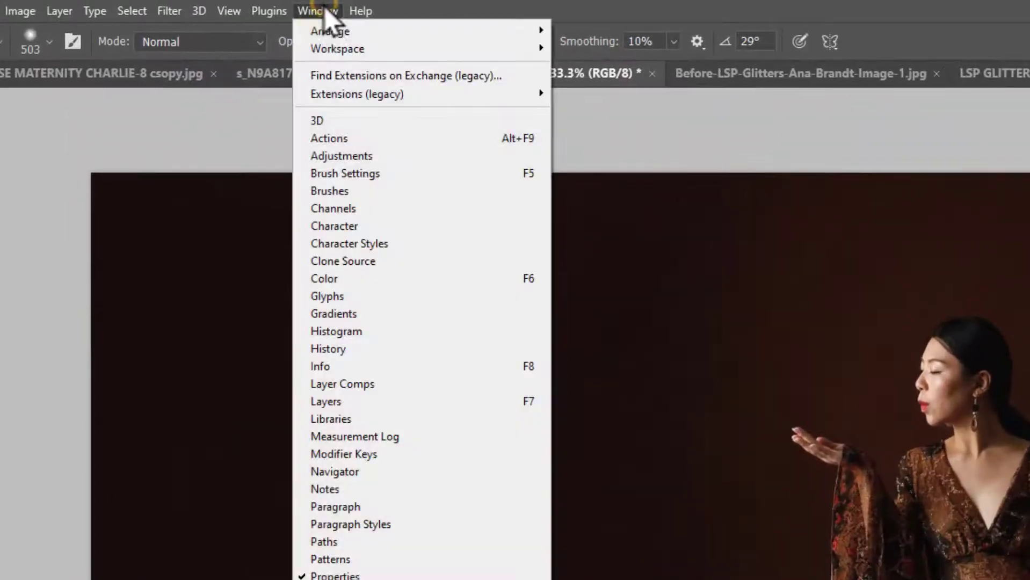
click(340, 138)
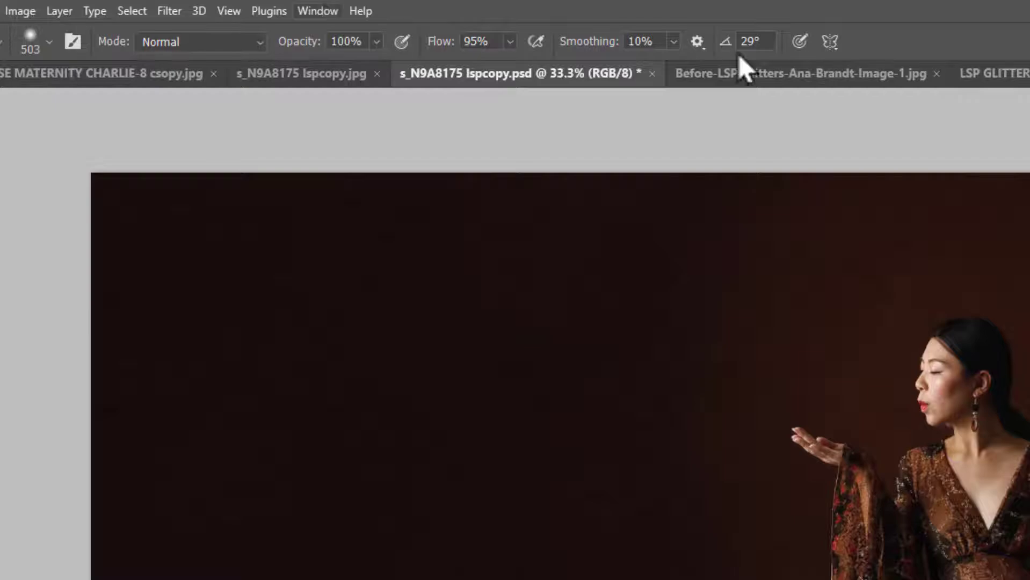
click(322, 9)
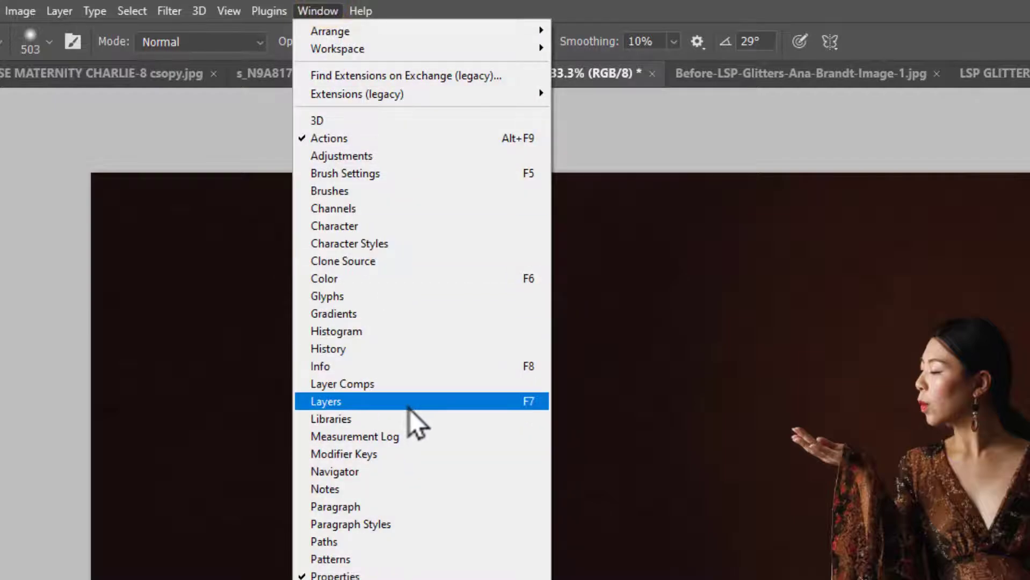
click(312, 13)
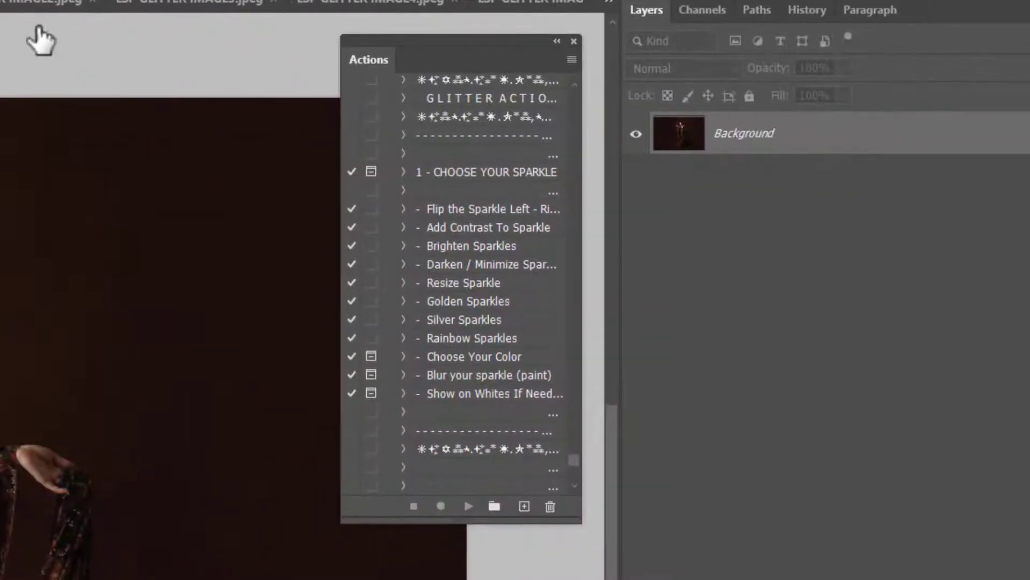
Move and widen the Actions panel to reveal the full action names, and switch it to Button Mode.
drag(382, 60, 336, 63)
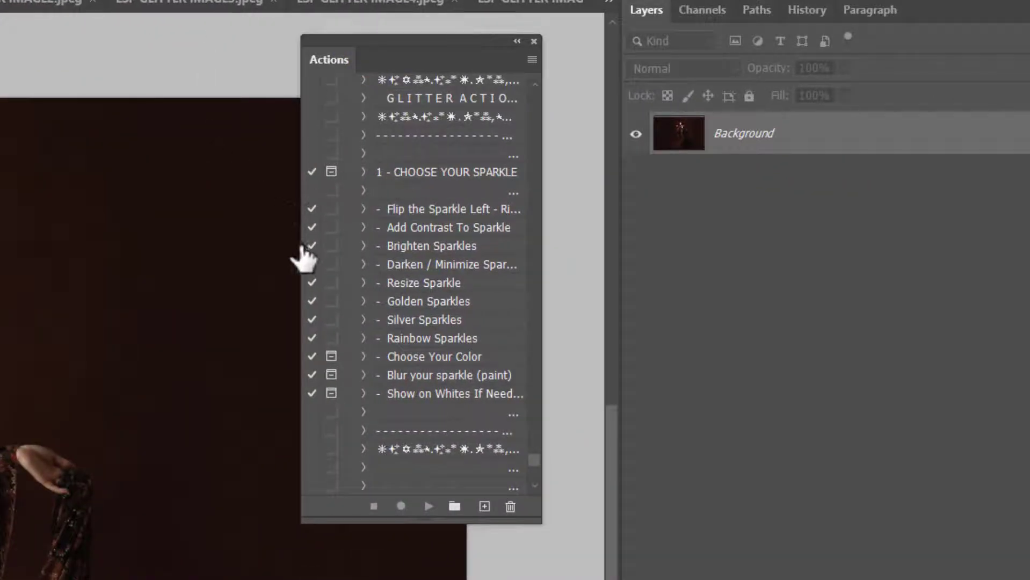
drag(301, 248, 217, 248)
click(321, 172)
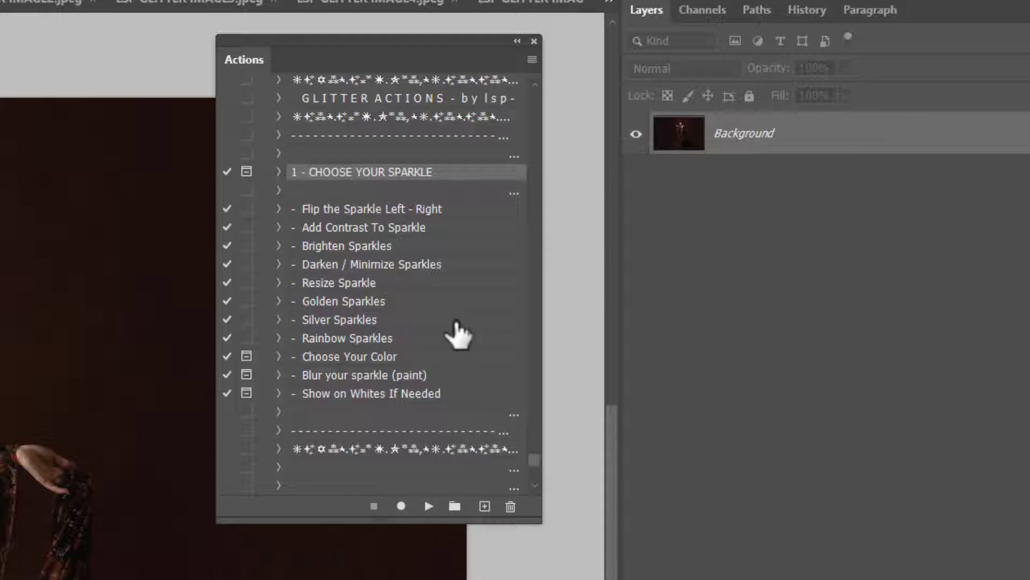
click(530, 61)
click(550, 63)
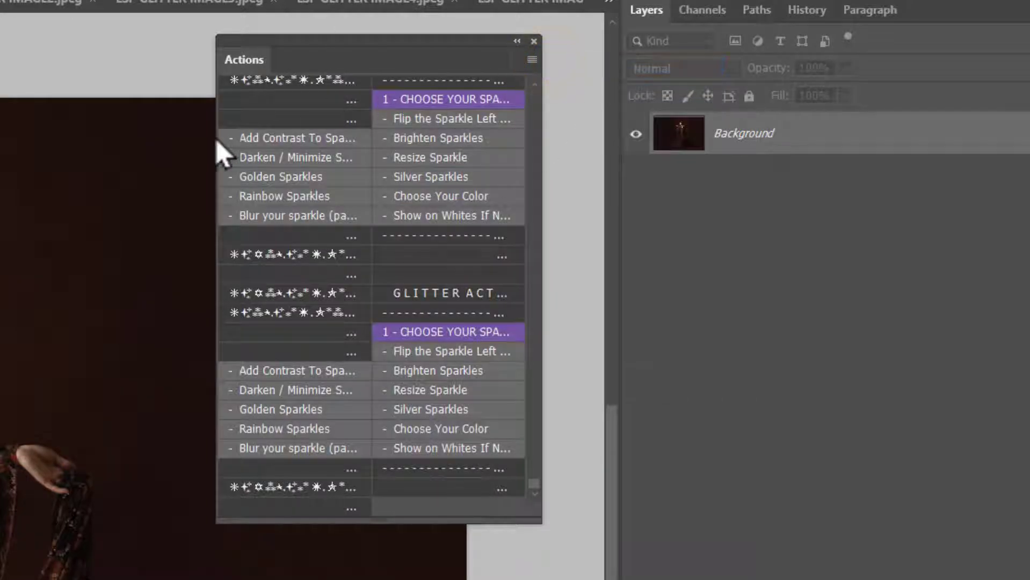
Narrow the Actions panel to a single column and bring the glitter actions at the end of the list into view.
drag(217, 139, 313, 157)
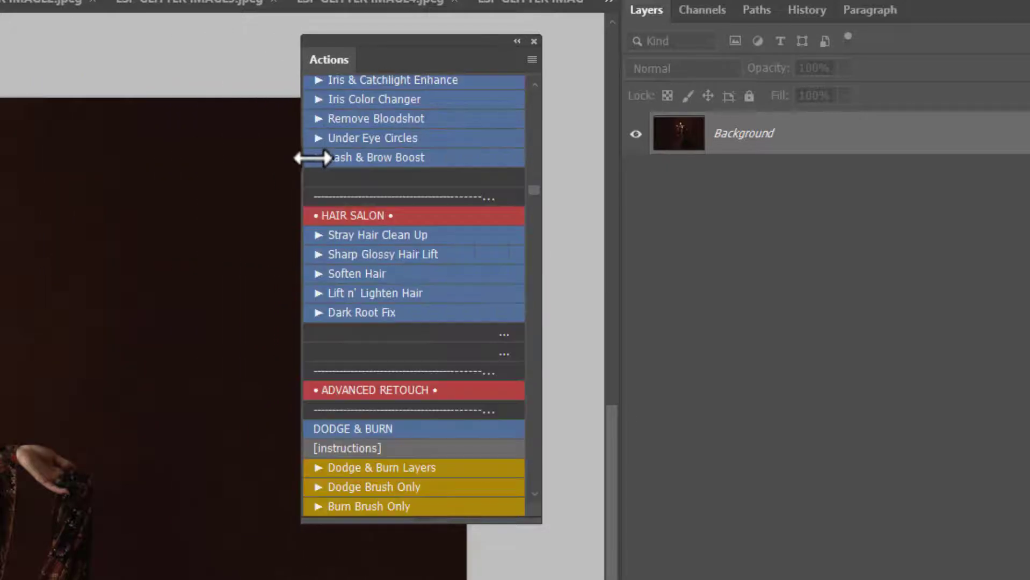
click(534, 188)
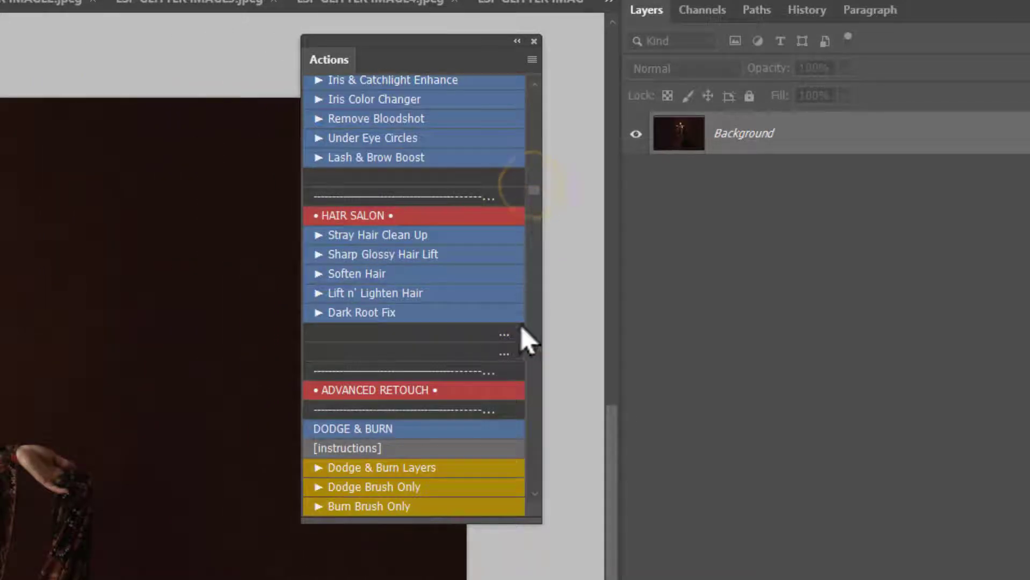
drag(534, 193, 545, 515)
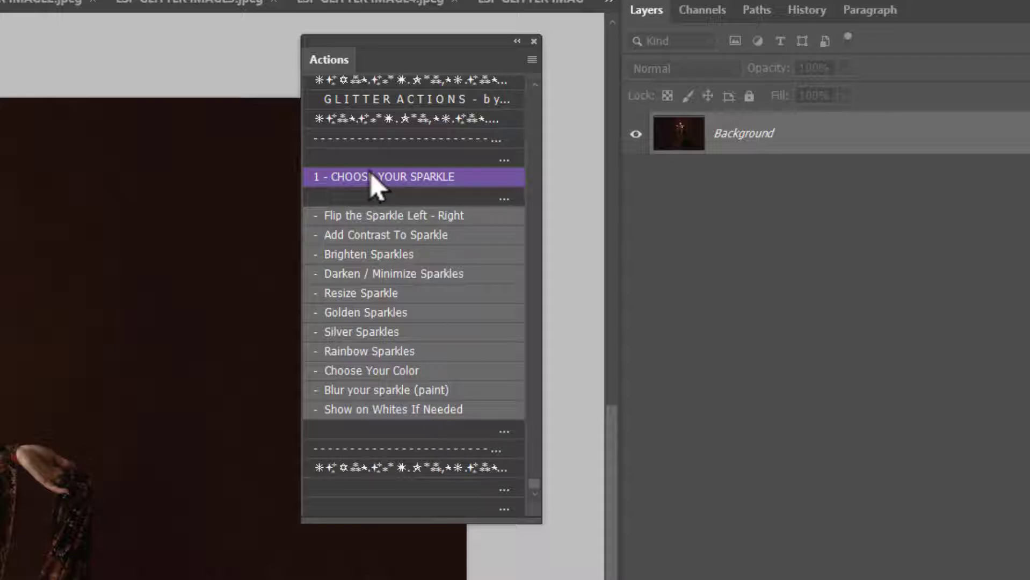
Run the 1 - CHOOSE YOUR SPARKLE action and show the LSP - Glitter Organic IMPACT collection folder as extra large icons.
click(355, 181)
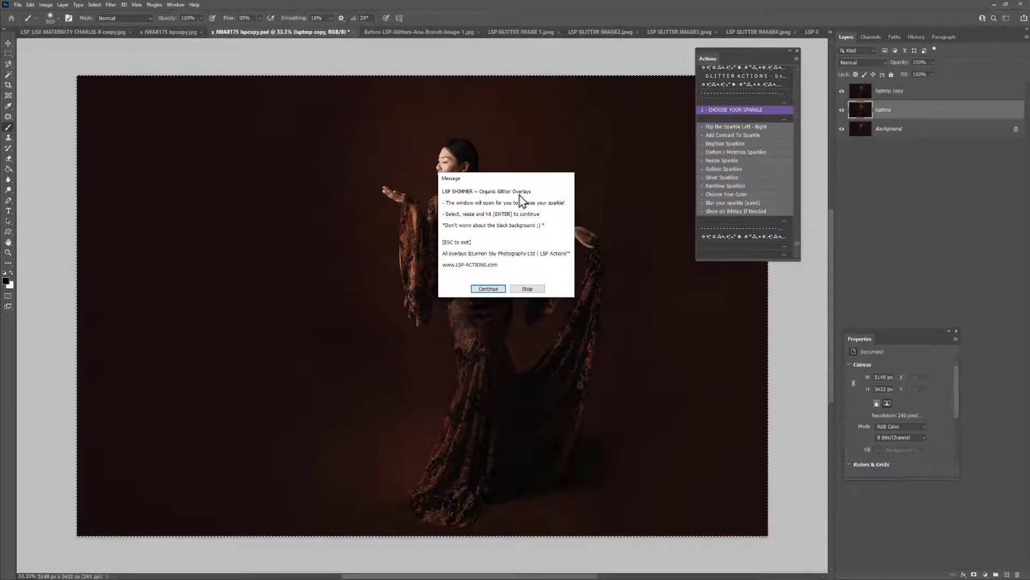
click(486, 289)
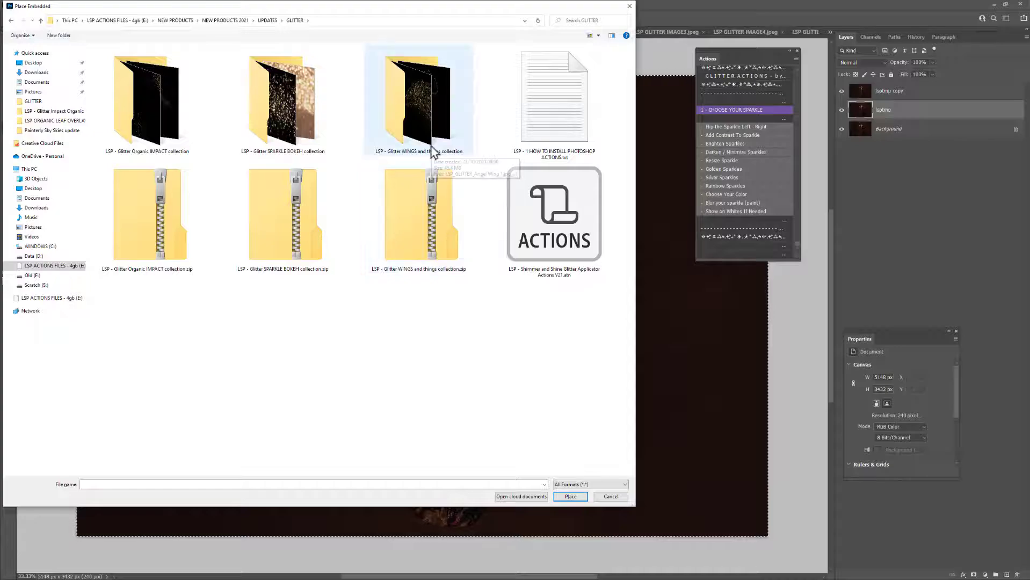
click(176, 114)
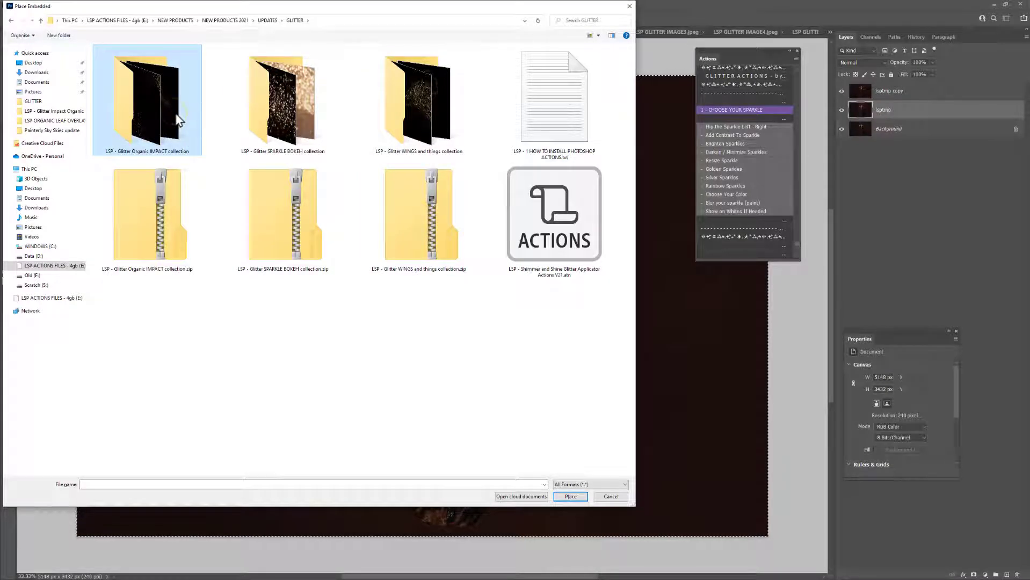
double_click(177, 116)
right_click(274, 146)
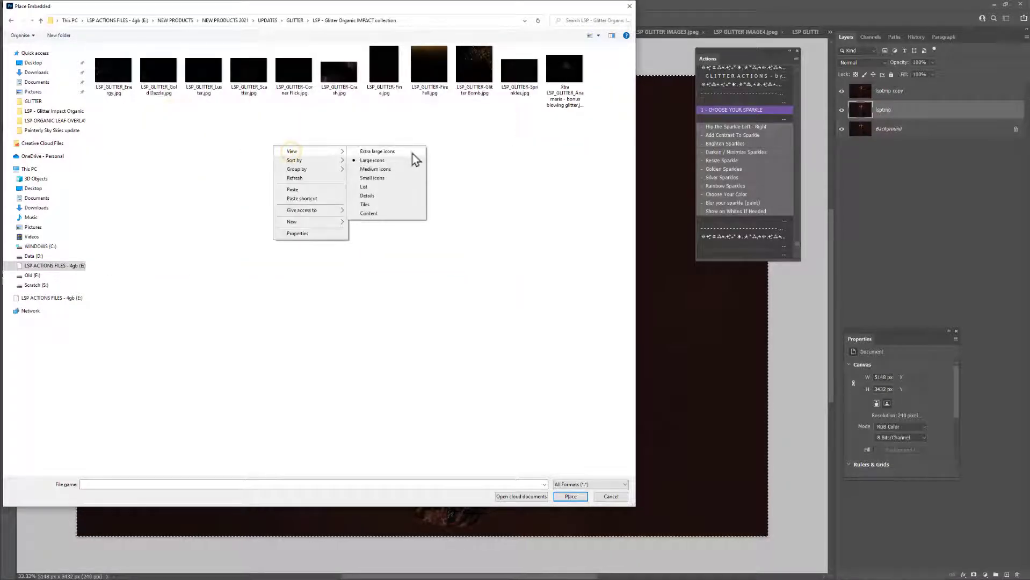
click(413, 153)
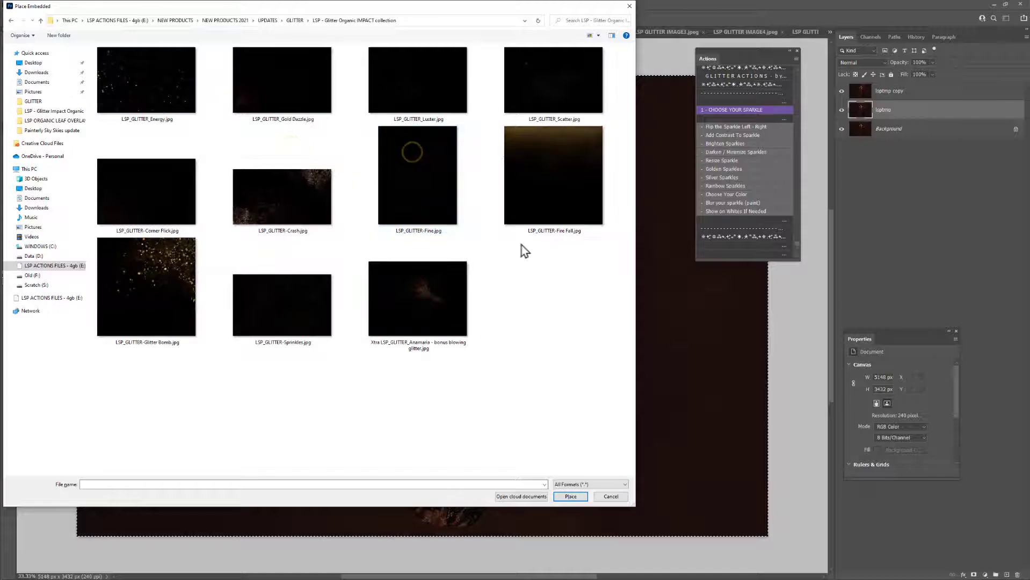
Place the bonus blowing glitter overlay, scaled to about 27%, over the model's raised hand and finish the action.
click(437, 303)
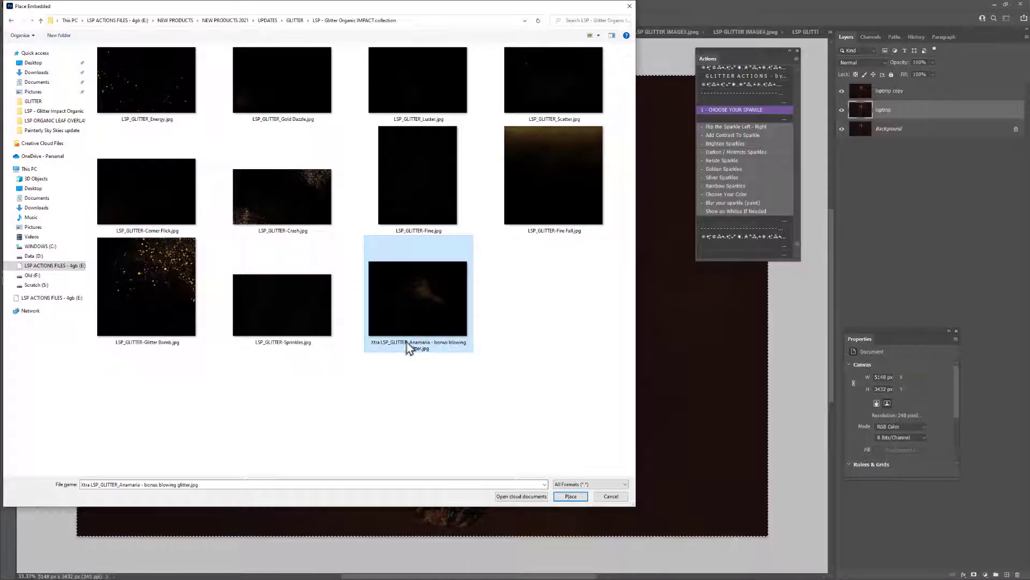
click(571, 496)
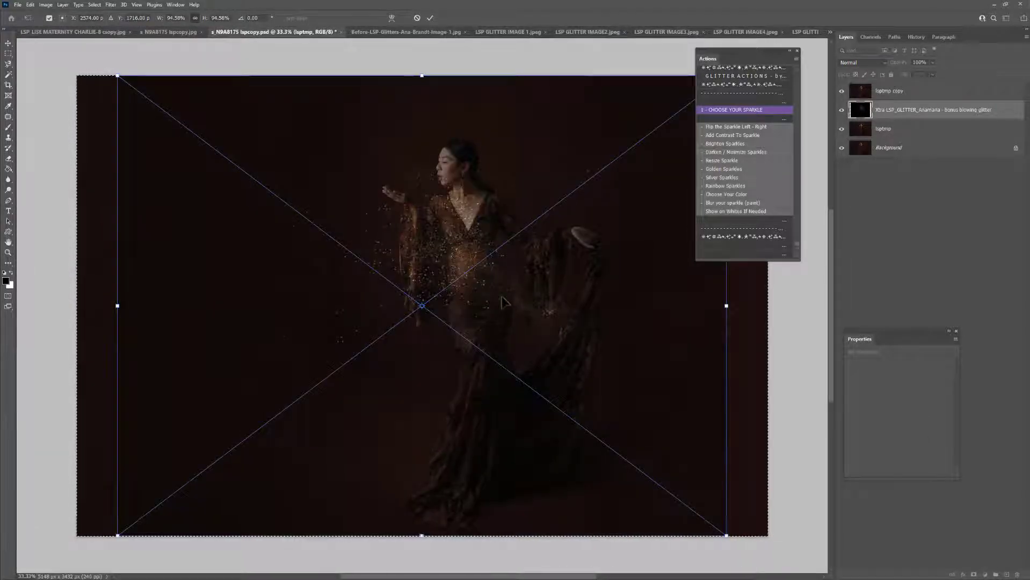
drag(726, 537, 282, 199)
drag(234, 175, 399, 218)
drag(446, 242, 421, 221)
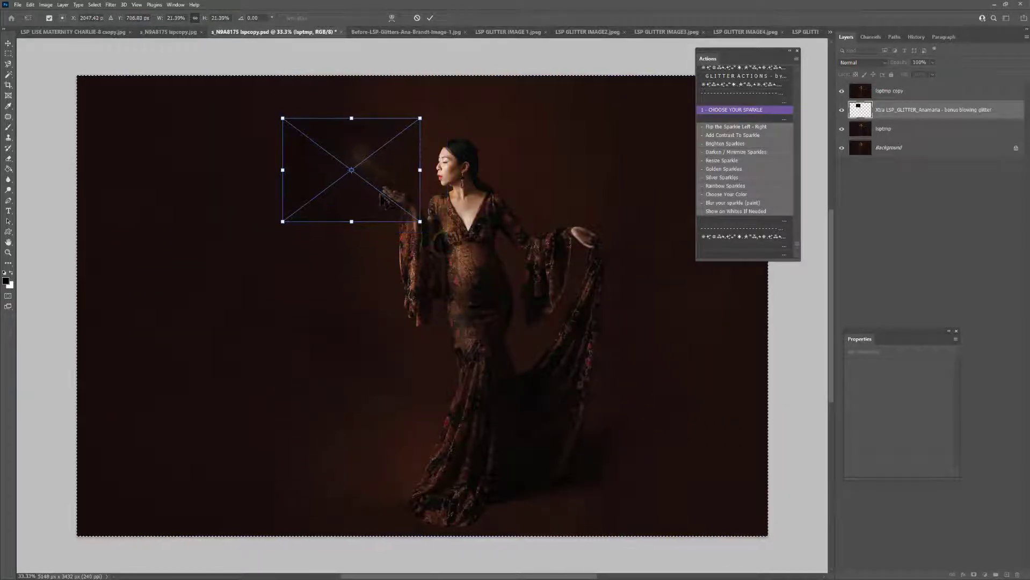
drag(369, 176, 384, 196)
mouse_move(436, 241)
mouse_down()
mouse_move(473, 269)
mouse_move(422, 229)
mouse_move(428, 243)
mouse_up()
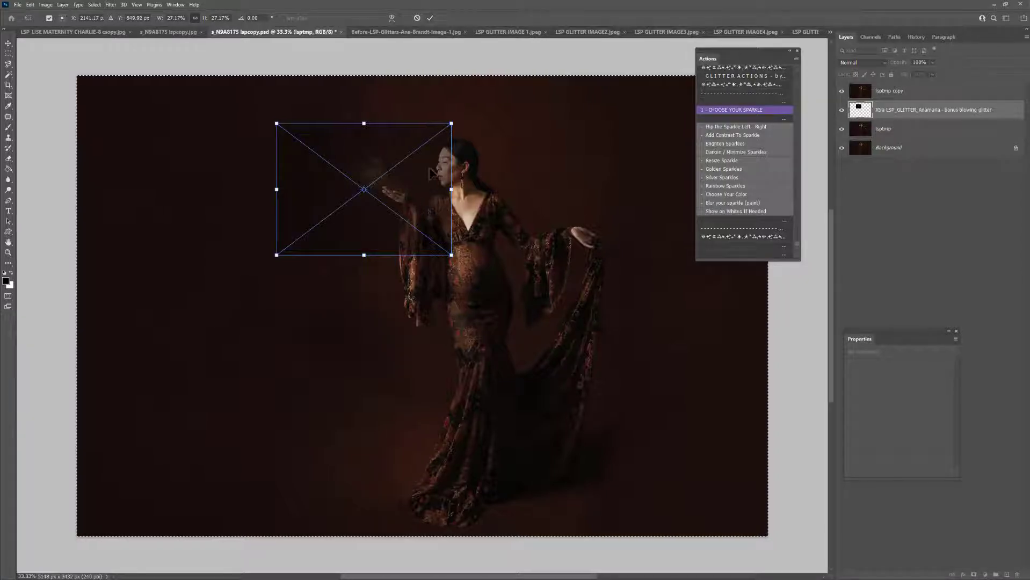
key(Return)
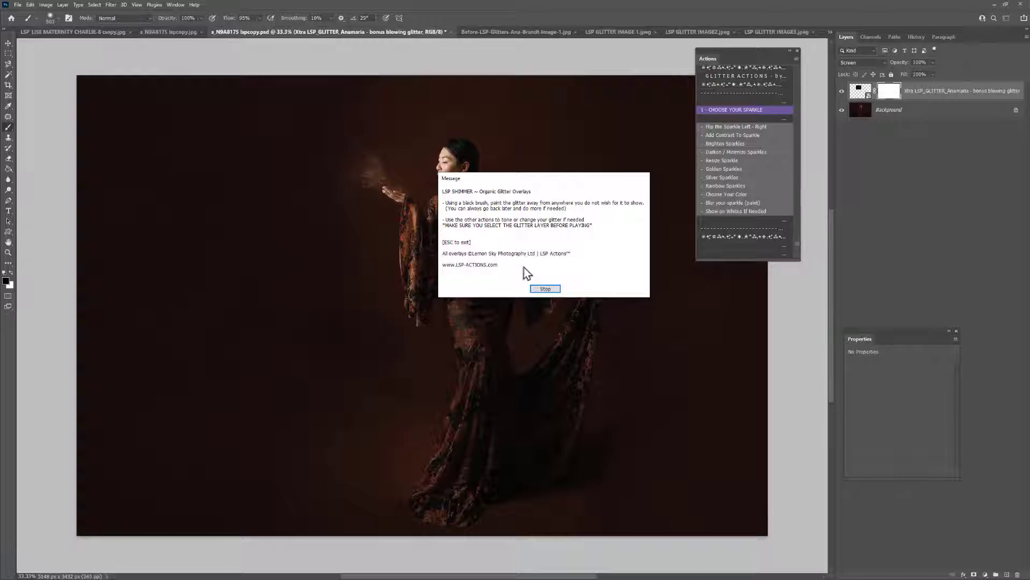
click(545, 289)
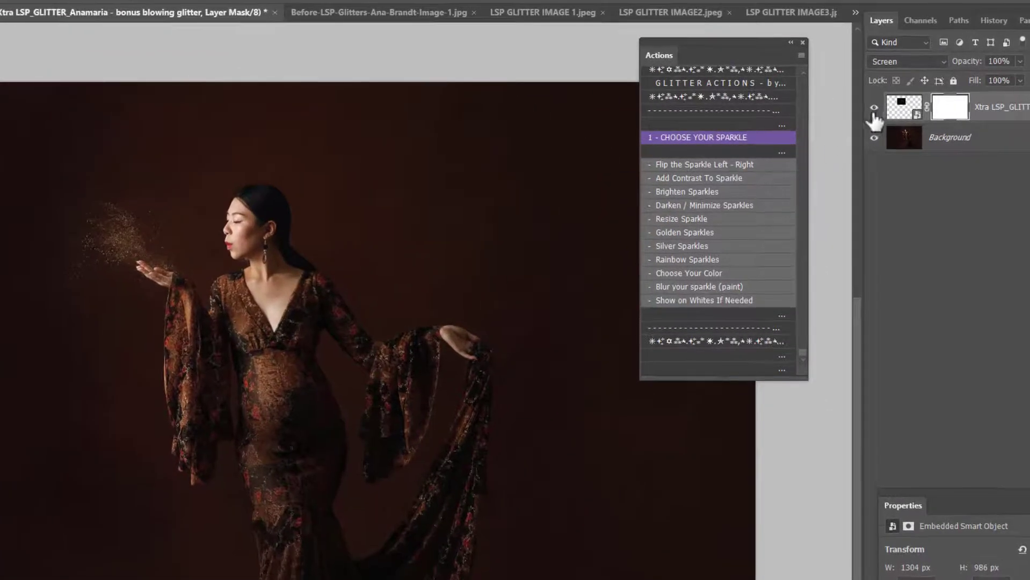
Compare the portrait with and without the blowing glitter layer.
click(848, 94)
click(847, 94)
click(874, 108)
click(874, 108)
Try painting black on the glitter's layer mask around the face and raised hand, and undo it.
click(950, 107)
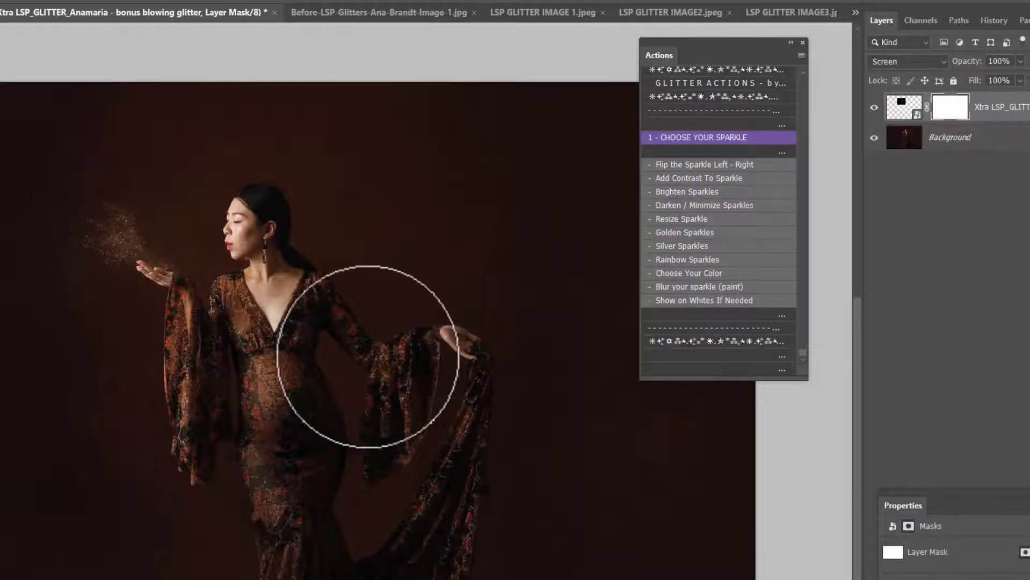
click(223, 322)
drag(292, 228, 79, 190)
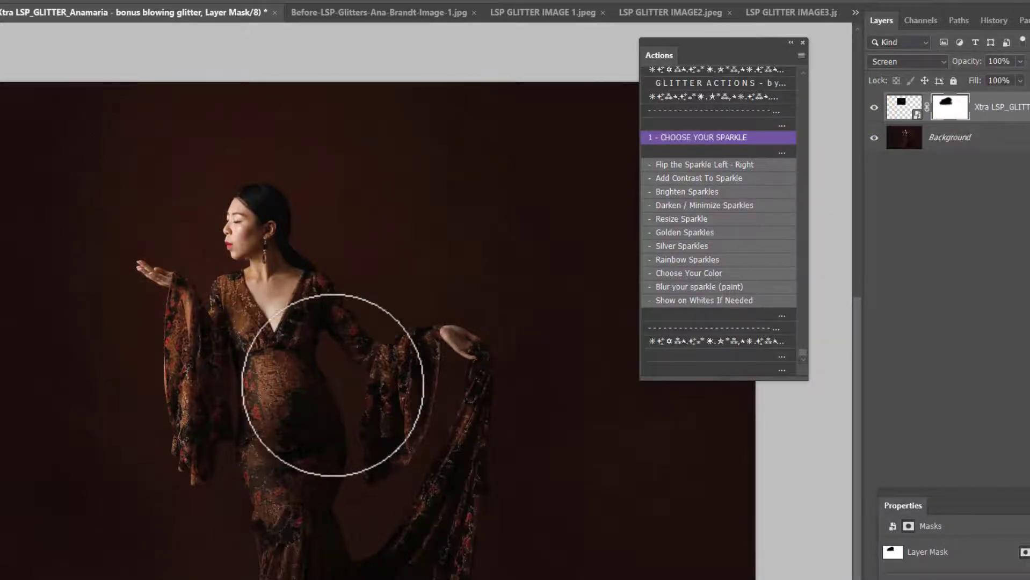
key(ctrl+z)
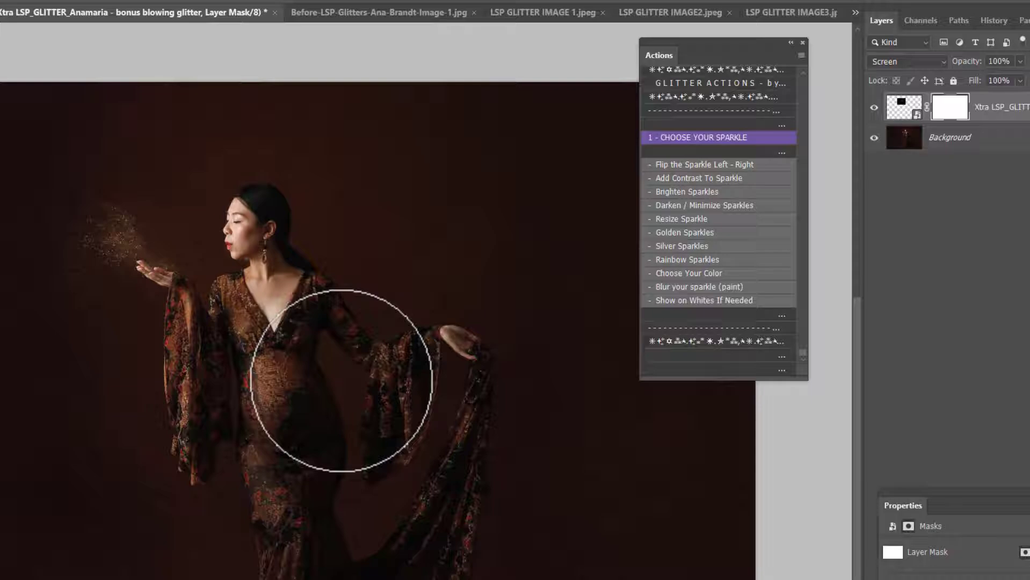
Try the Flip the Sparkle Left - Right action on the blowing glitter, flipping it back and forth to its original direction.
click(716, 164)
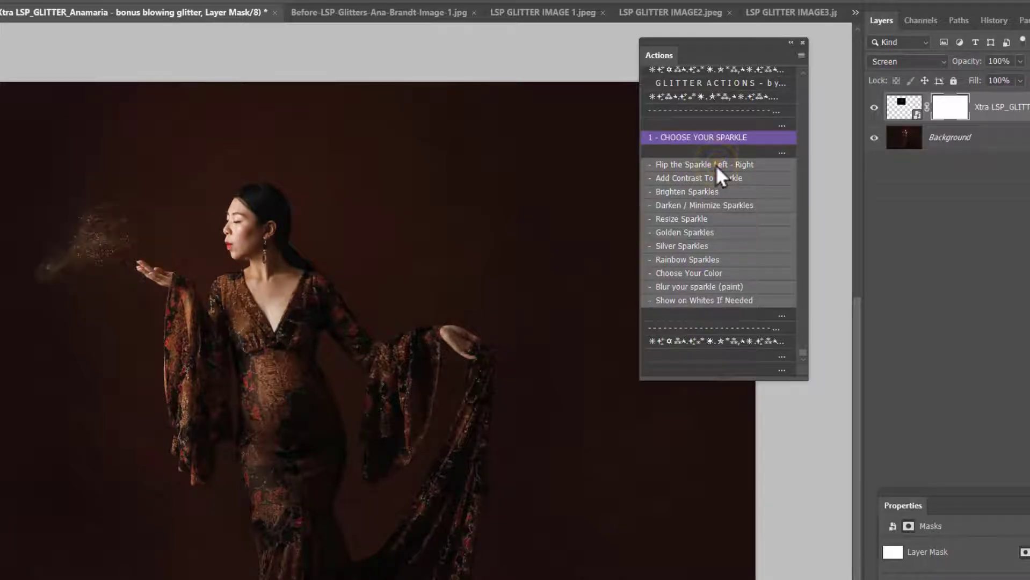
click(716, 165)
click(716, 164)
click(716, 165)
click(715, 165)
click(715, 165)
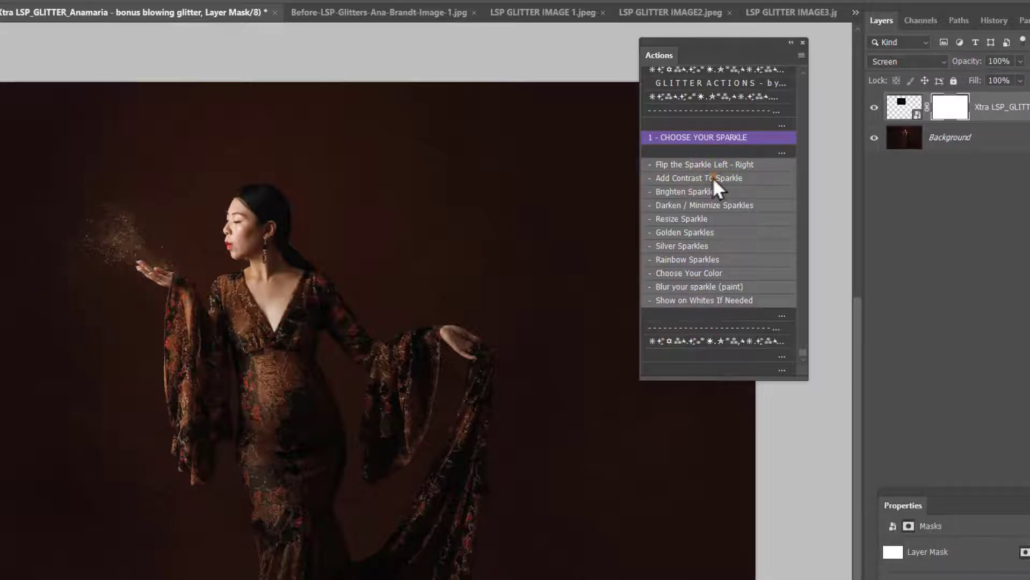
Run the Add Contrast To Sparkle action on the blowing glitter and hide its adjustment layer.
click(714, 178)
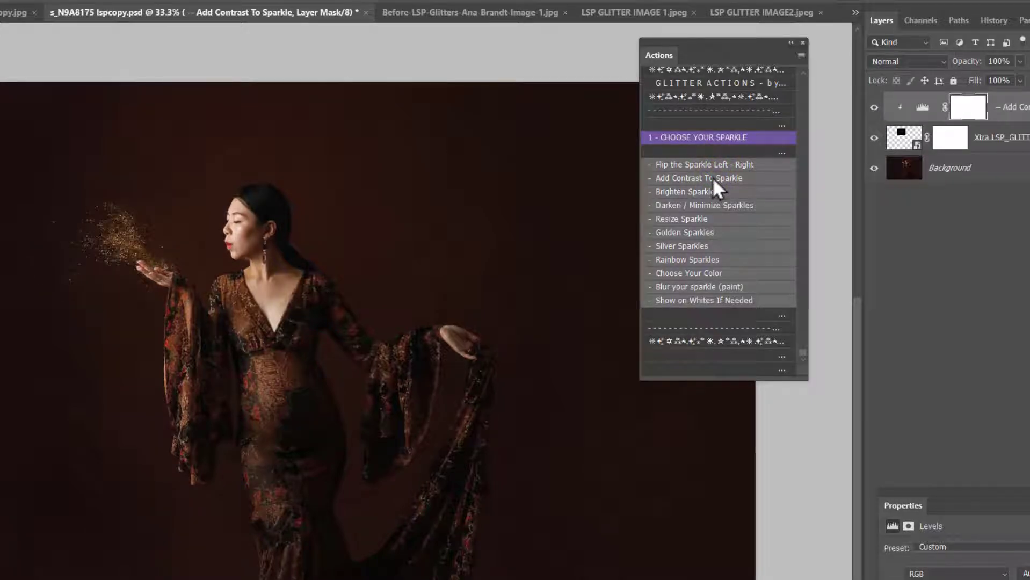
click(874, 107)
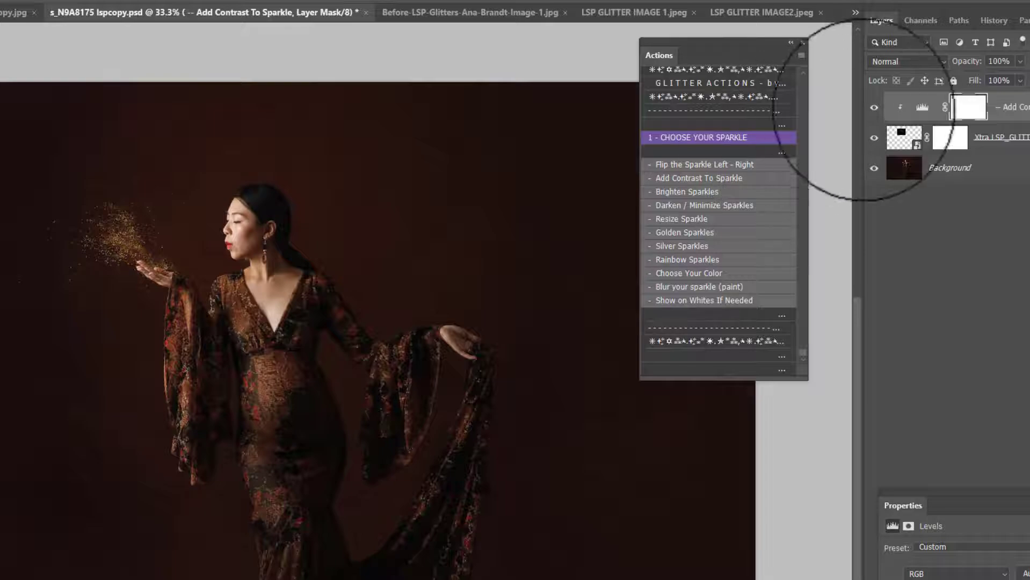
click(874, 107)
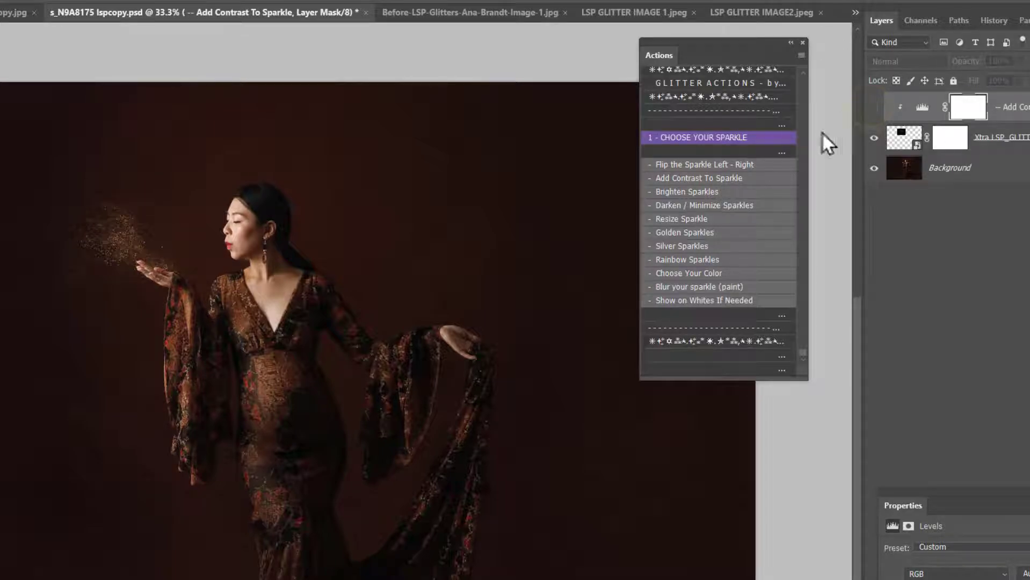
Run the Brighten Sparkles and Darken / Minimize Sparkles actions on the blowing glitter, hiding each adjustment layer.
click(709, 191)
click(874, 109)
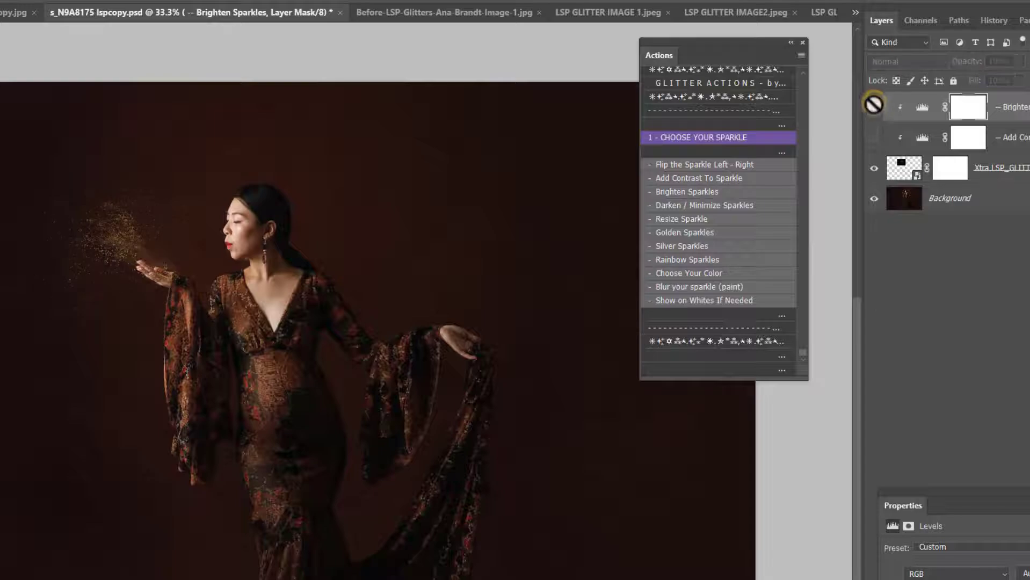
click(741, 207)
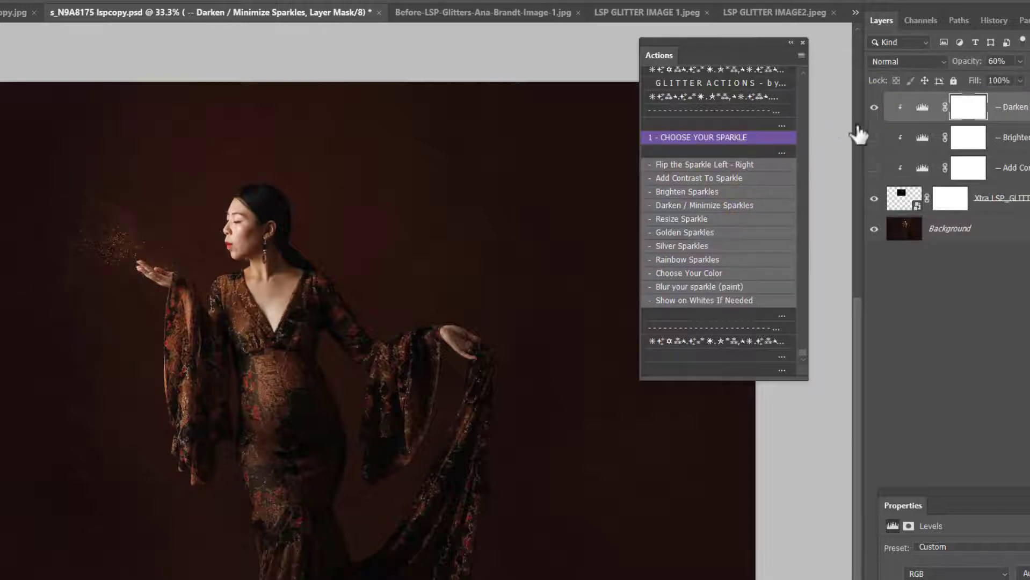
click(875, 109)
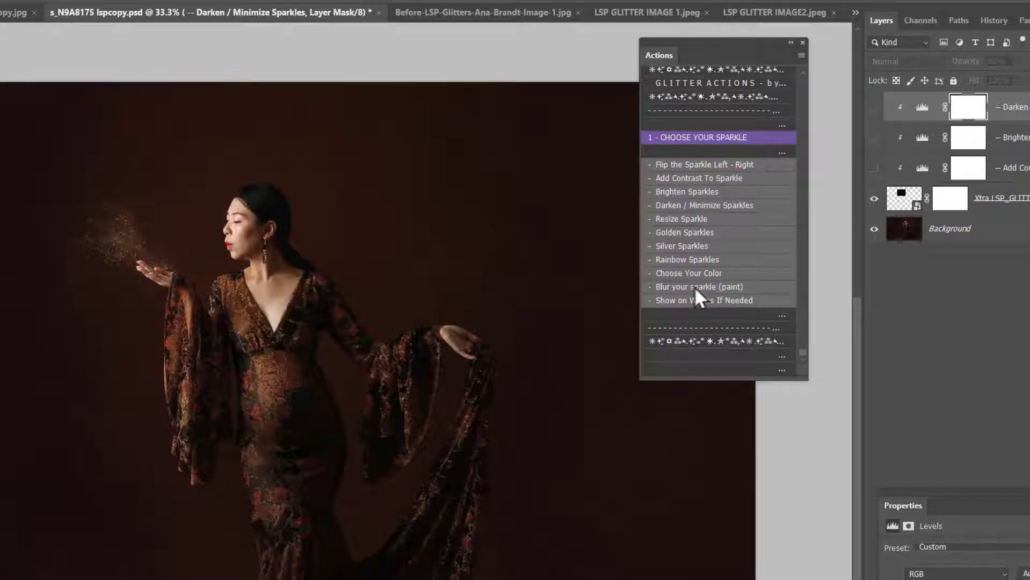
Run 1 - CHOOSE YOUR SPARKLE again and place LSP_GLITTER_Scatter.jpg across the whole canvas, finishing the action.
click(701, 138)
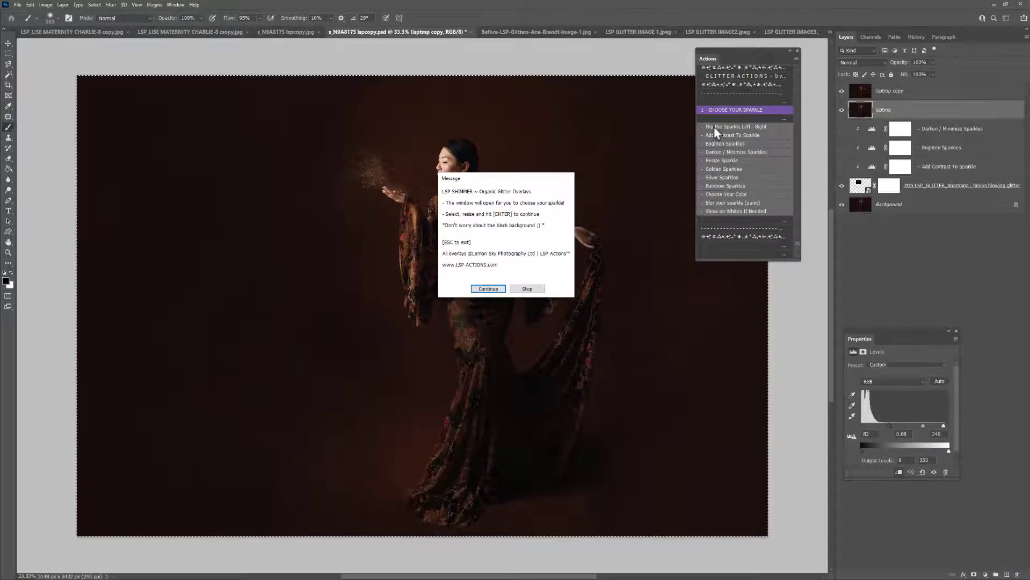
click(488, 289)
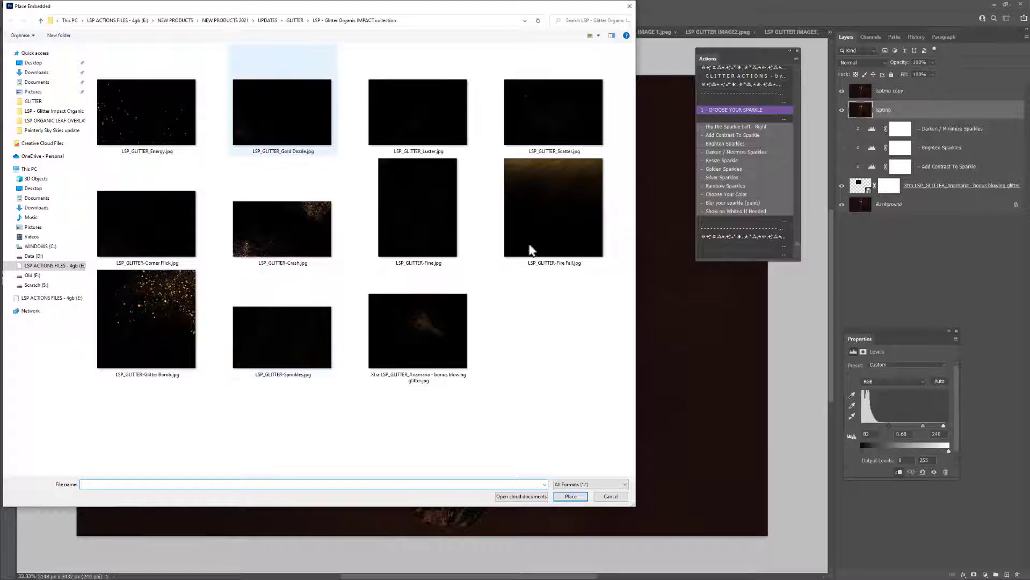
double_click(548, 115)
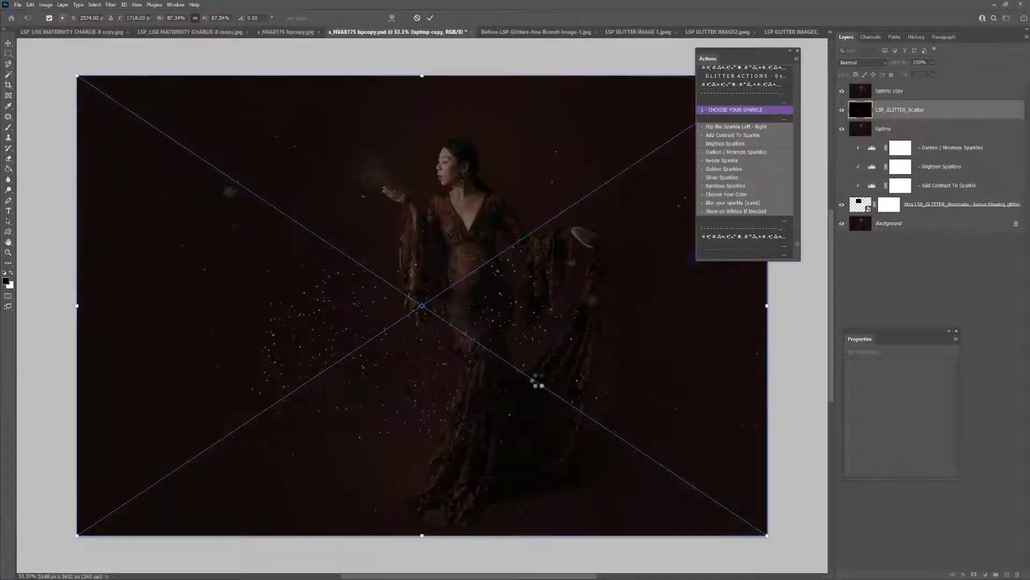
drag(635, 447, 616, 408)
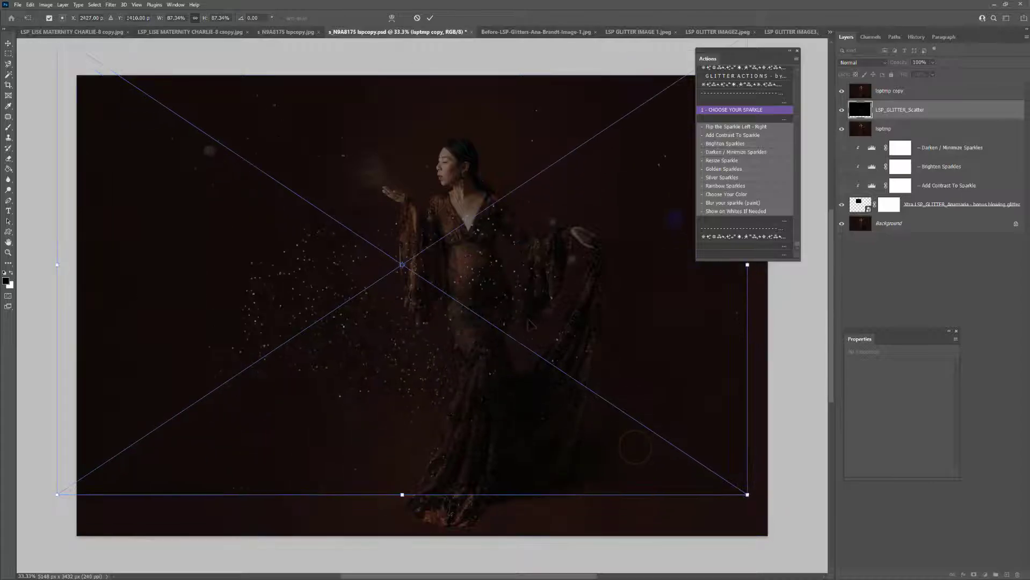
drag(518, 313, 543, 352)
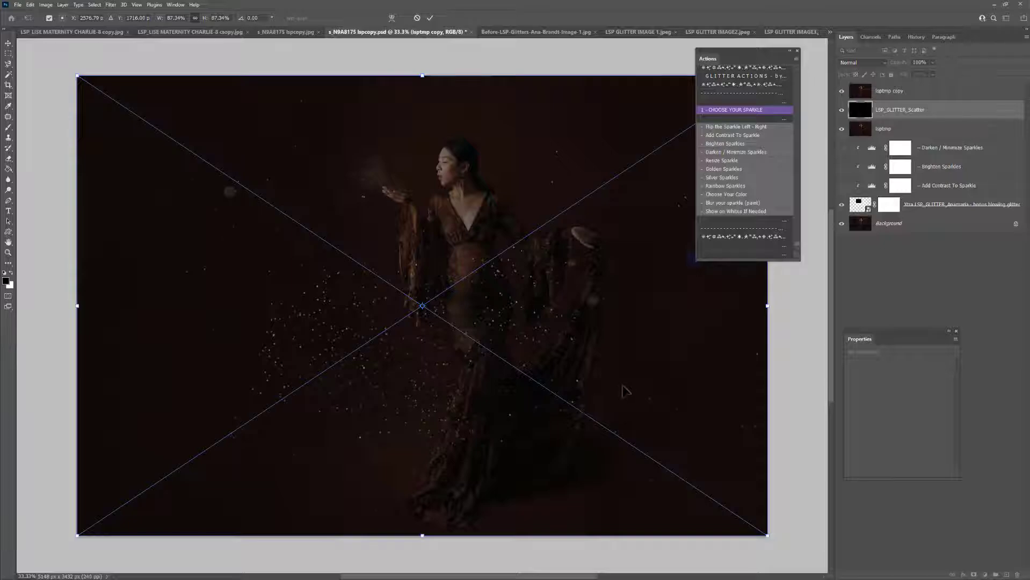
key(Return)
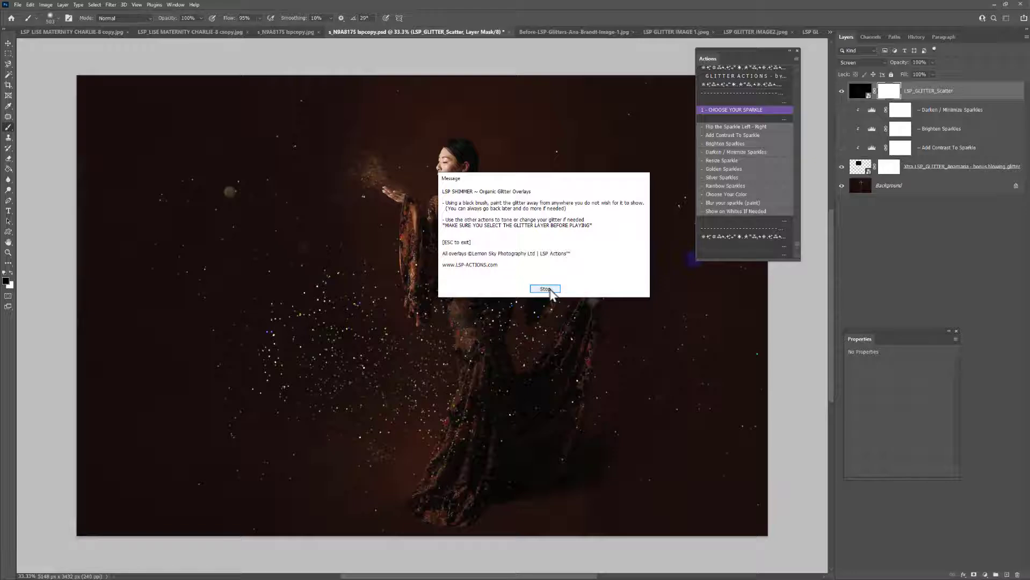
click(546, 289)
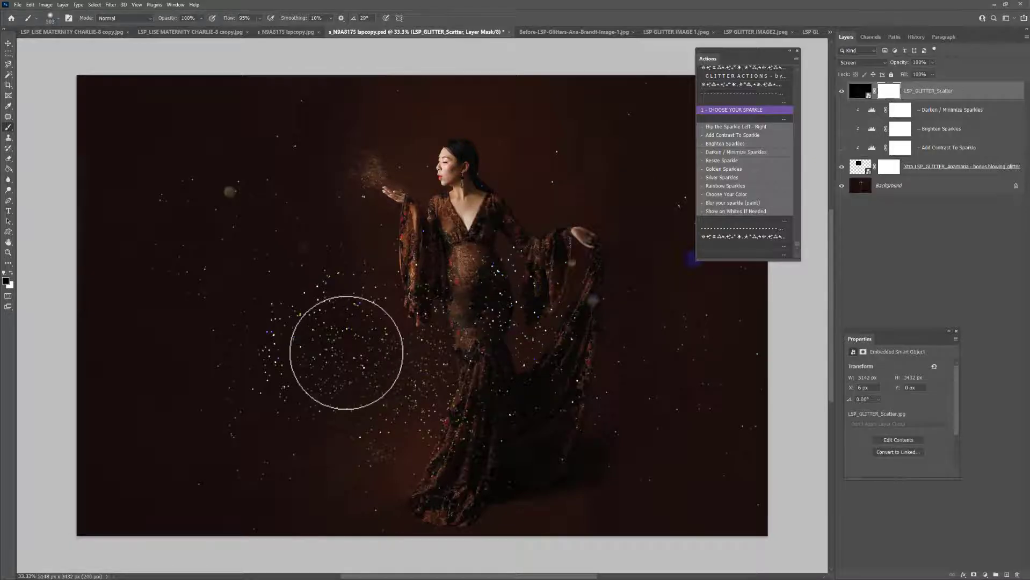
Tint the scatter overlay with the Golden Sparkles action and mask its glitter off the model's torso with a black brush.
click(724, 169)
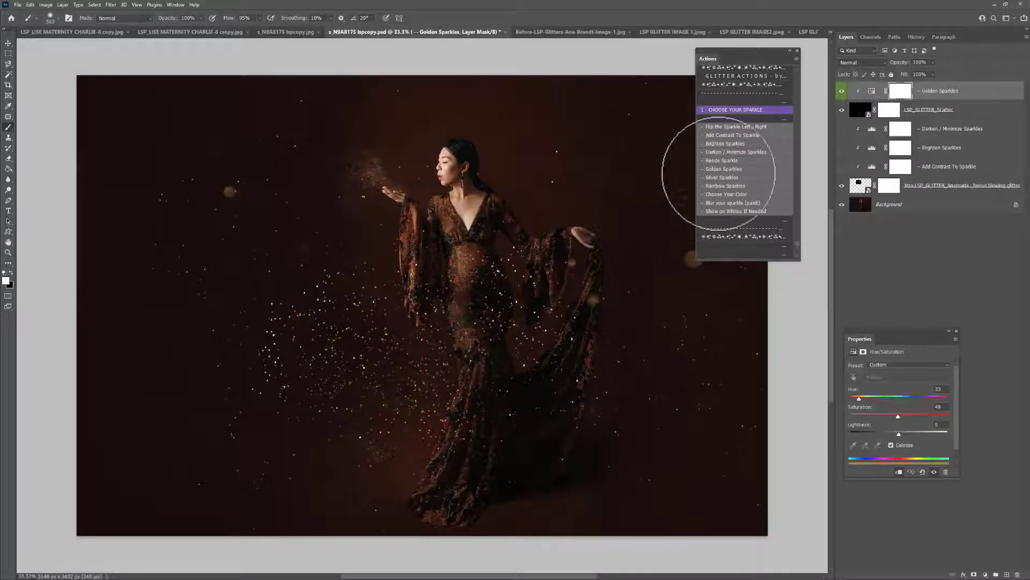
click(892, 111)
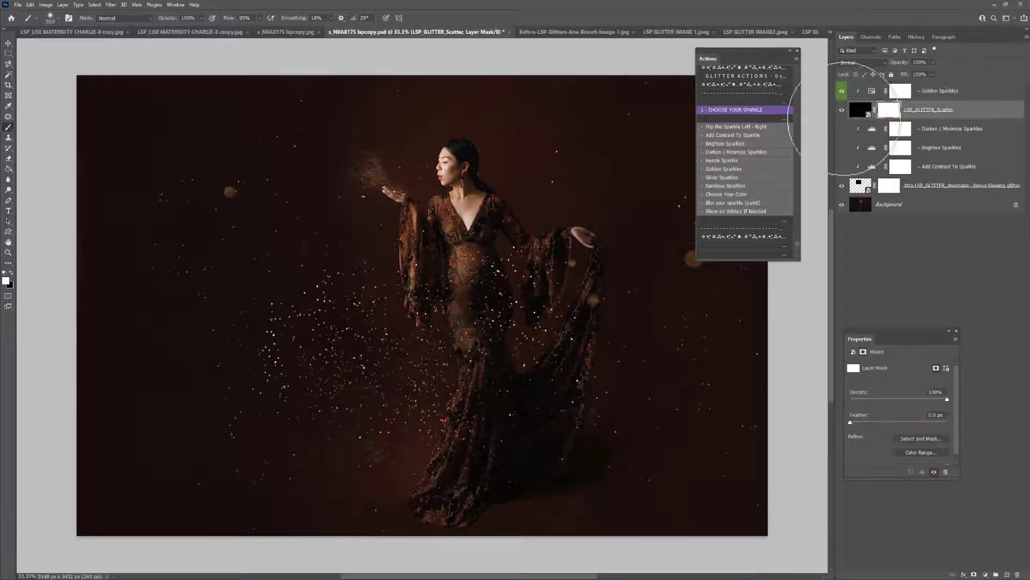
click(12, 273)
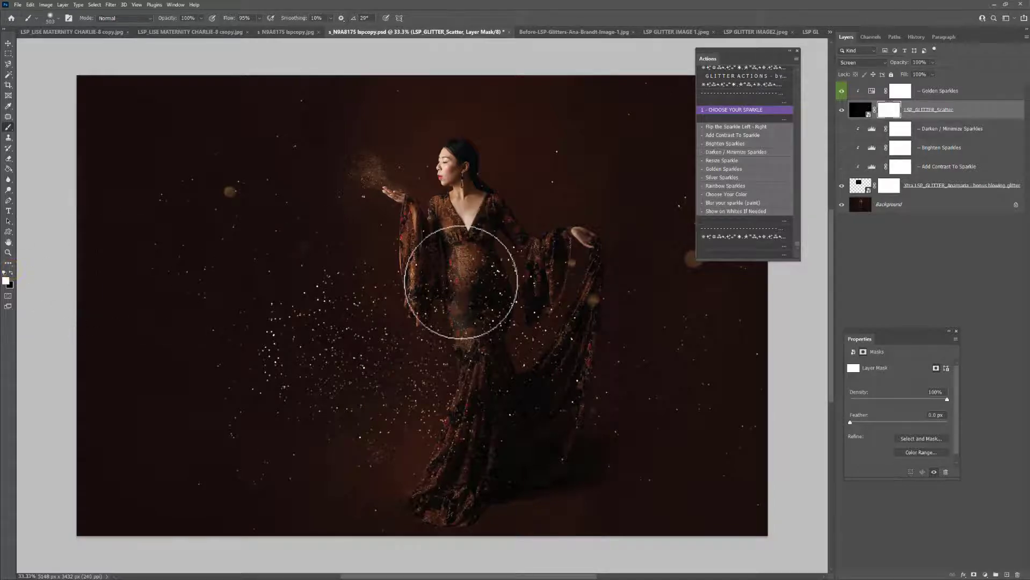
drag(489, 282, 480, 276)
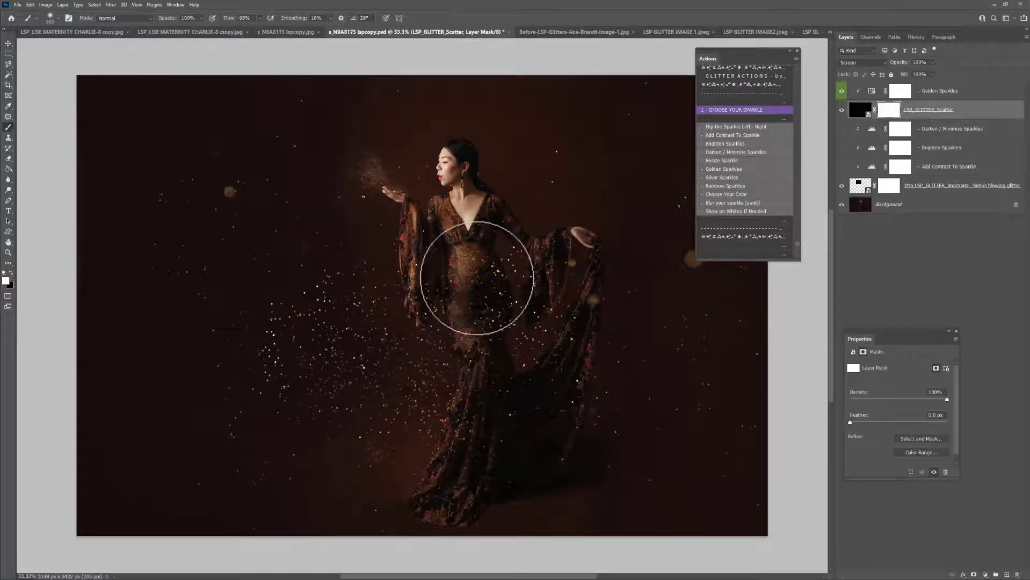
click(11, 273)
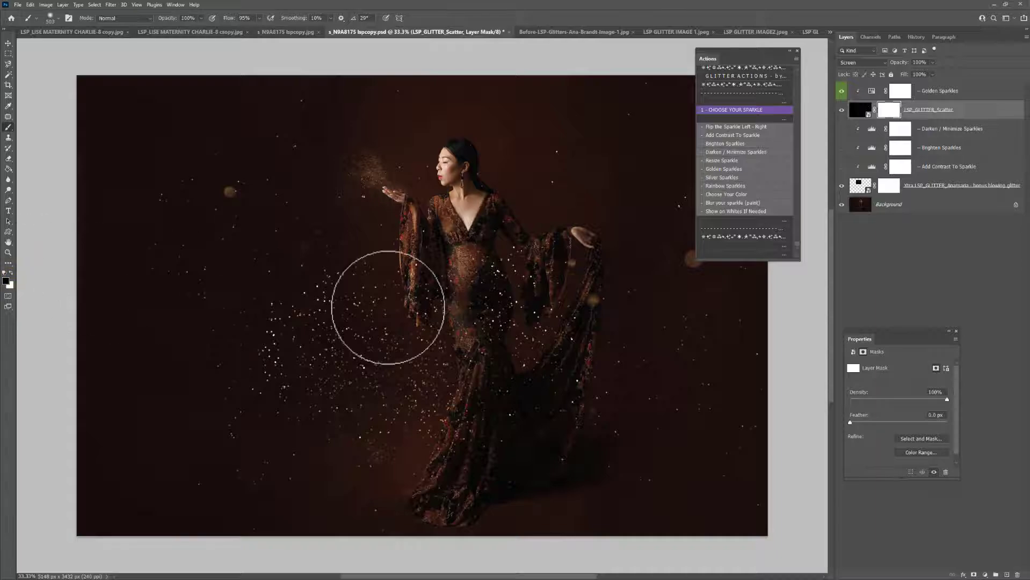
mouse_move(375, 310)
mouse_down()
mouse_move(471, 314)
mouse_move(467, 263)
mouse_move(452, 303)
mouse_move(435, 290)
mouse_move(443, 248)
mouse_move(435, 257)
mouse_move(459, 304)
mouse_move(498, 261)
mouse_move(487, 242)
mouse_move(447, 263)
mouse_move(427, 324)
mouse_move(466, 355)
mouse_move(479, 309)
mouse_up()
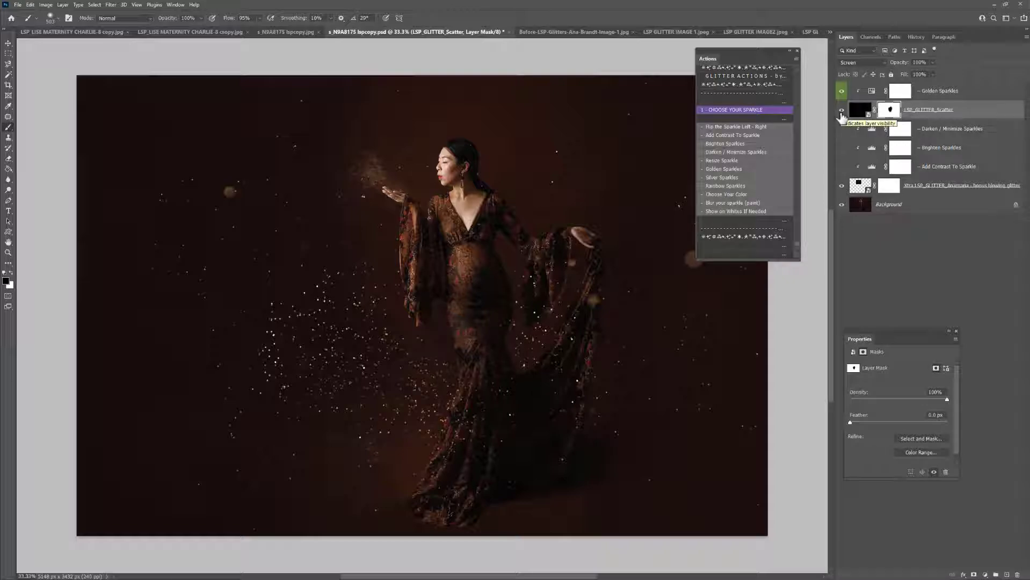
Toggle the LSP_GLITTER_Scatter overlay off and on to compare, and delete it along with its Golden Sparkles adjustment layer.
click(842, 111)
click(841, 111)
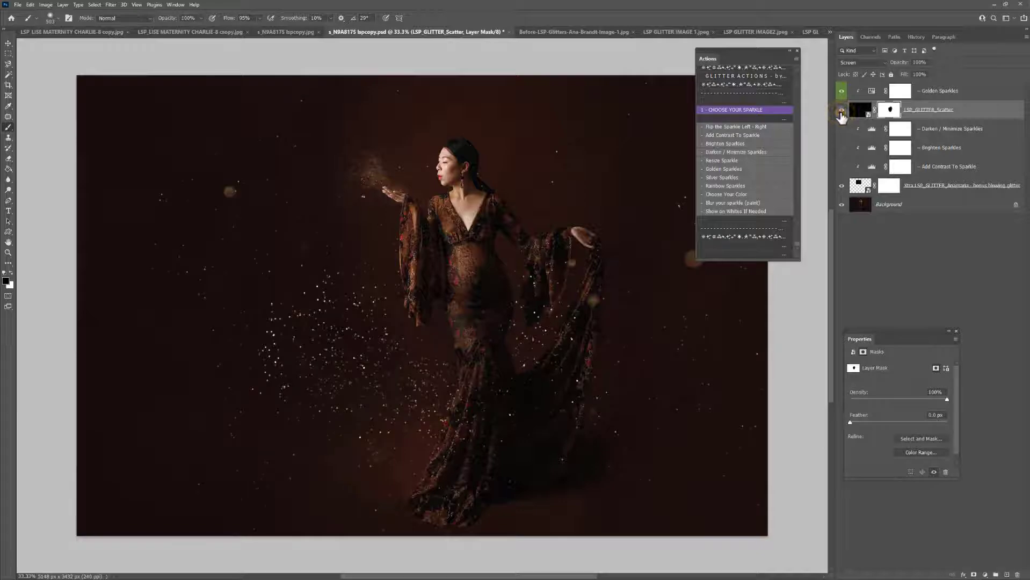
drag(931, 115, 1018, 576)
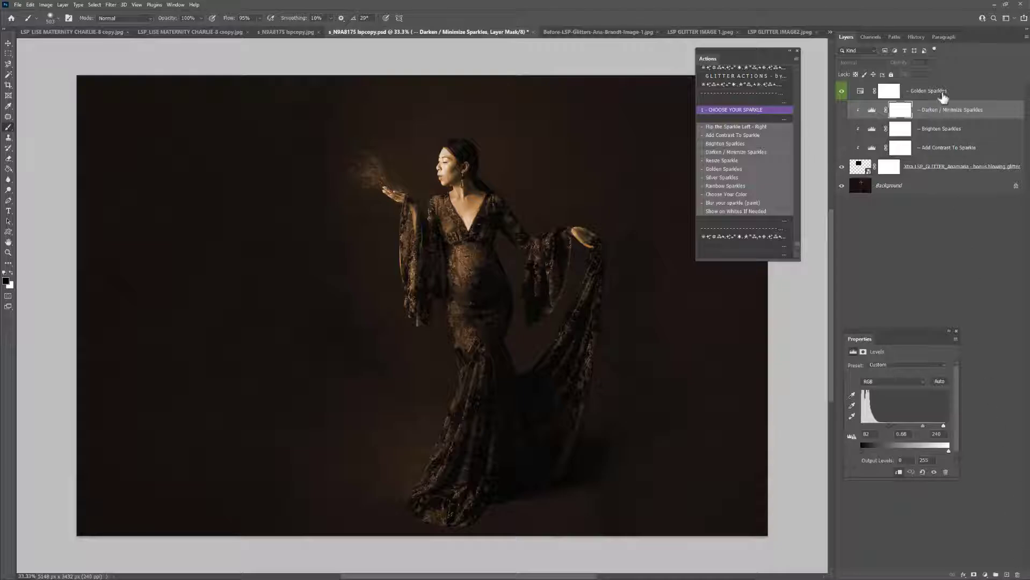
drag(943, 94, 1016, 575)
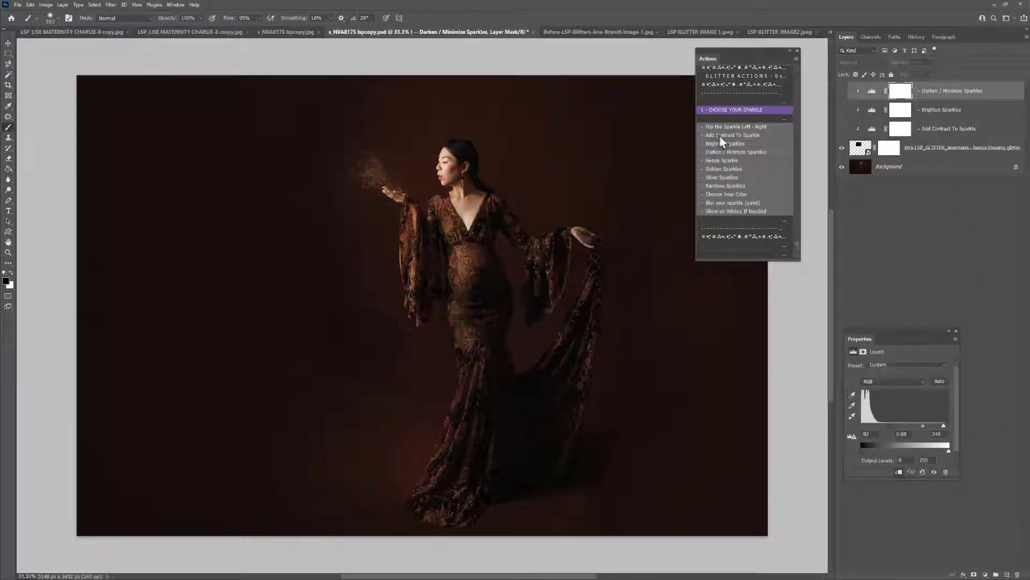
Run 1 - CHOOSE YOUR SPARKLE, place LSP_GLITTER_Luster.jpg scaled to about 107.6% across the whole canvas, and finish the action.
click(738, 109)
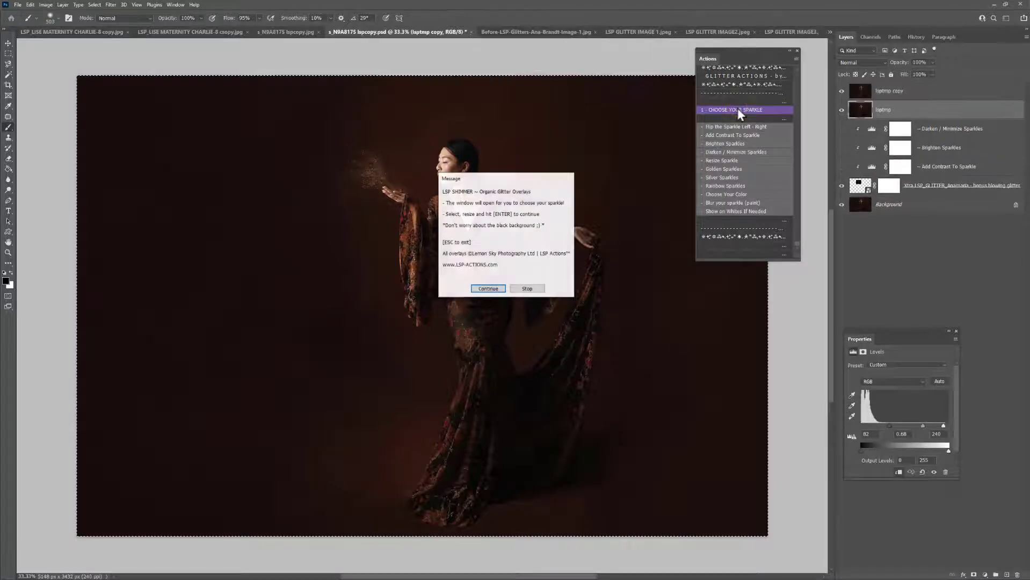
click(489, 289)
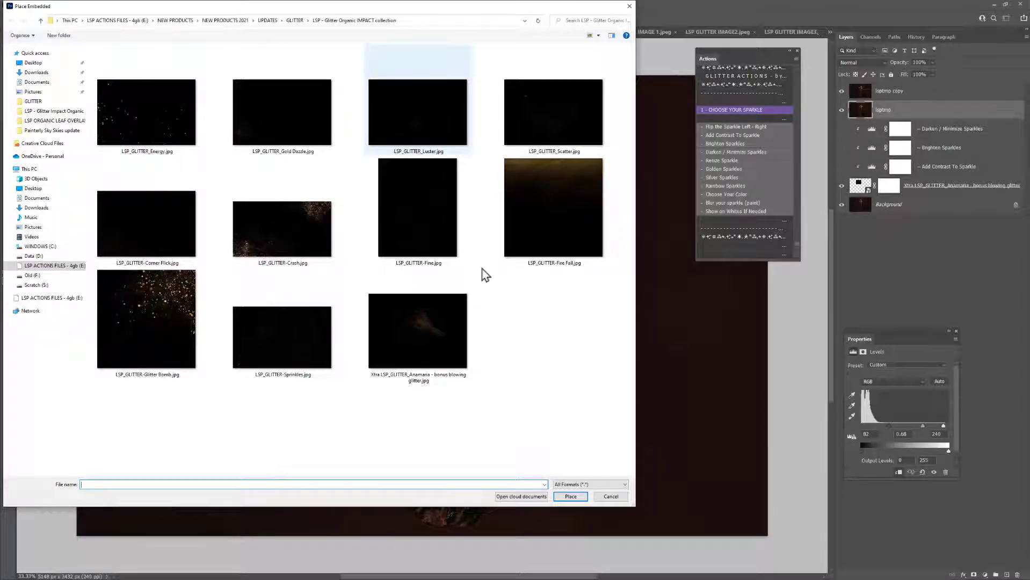
double_click(418, 107)
drag(512, 298, 491, 281)
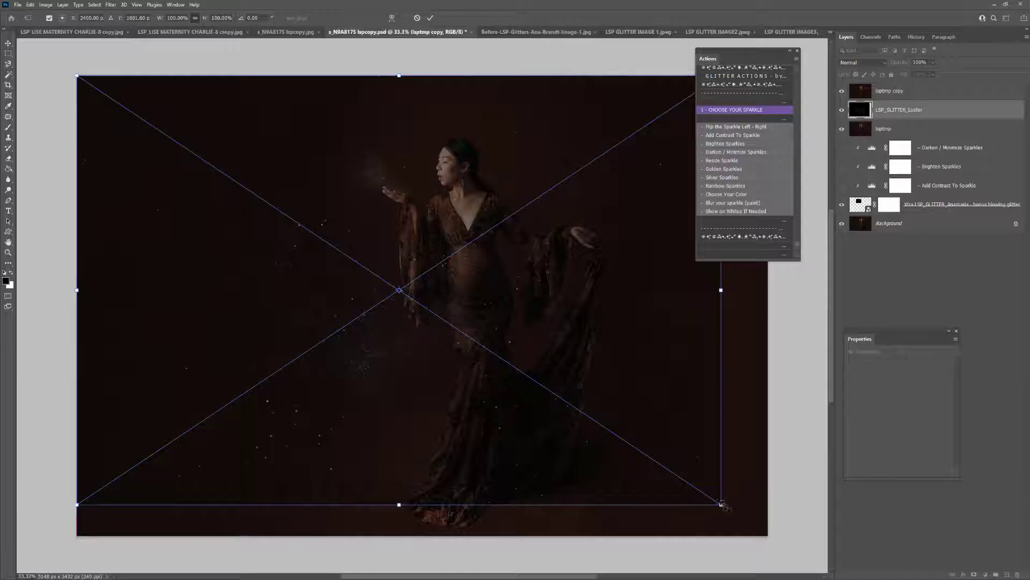
drag(721, 505, 769, 537)
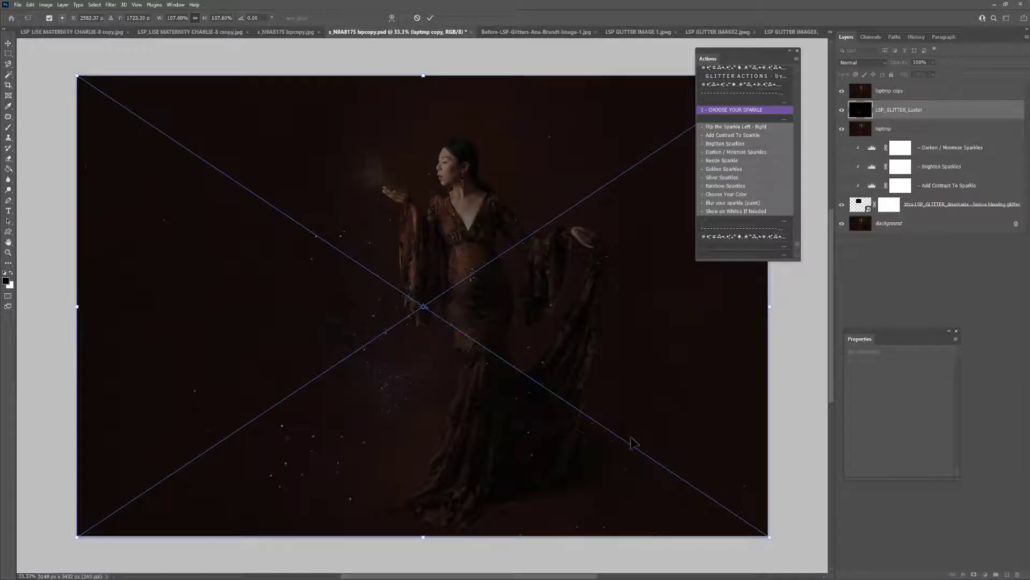
key(Return)
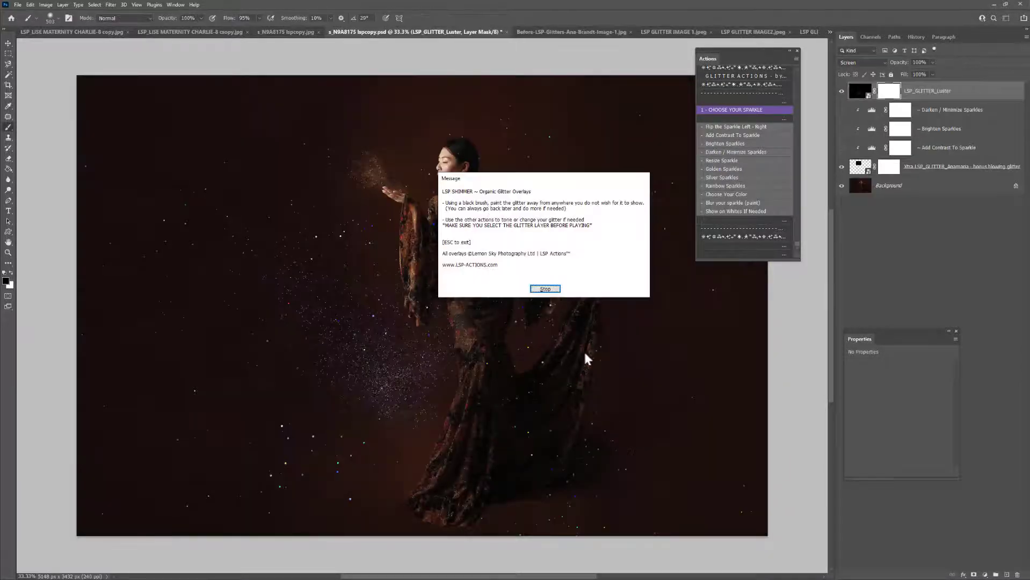
click(545, 289)
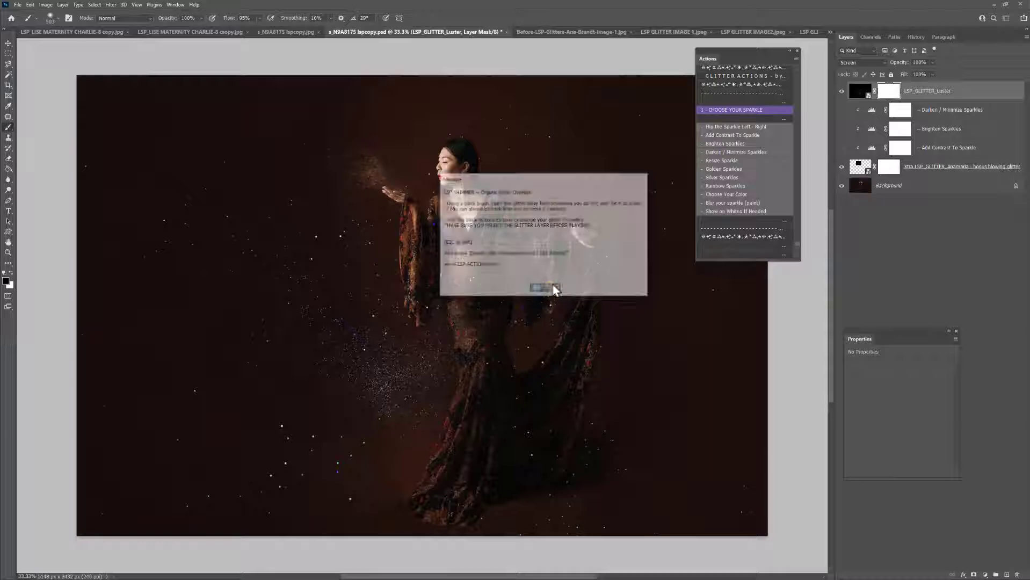
Run Silver Sparkles on the luster glitter, and recolor the glitter golden by shifting the hue in the Choose Your Color action.
click(718, 178)
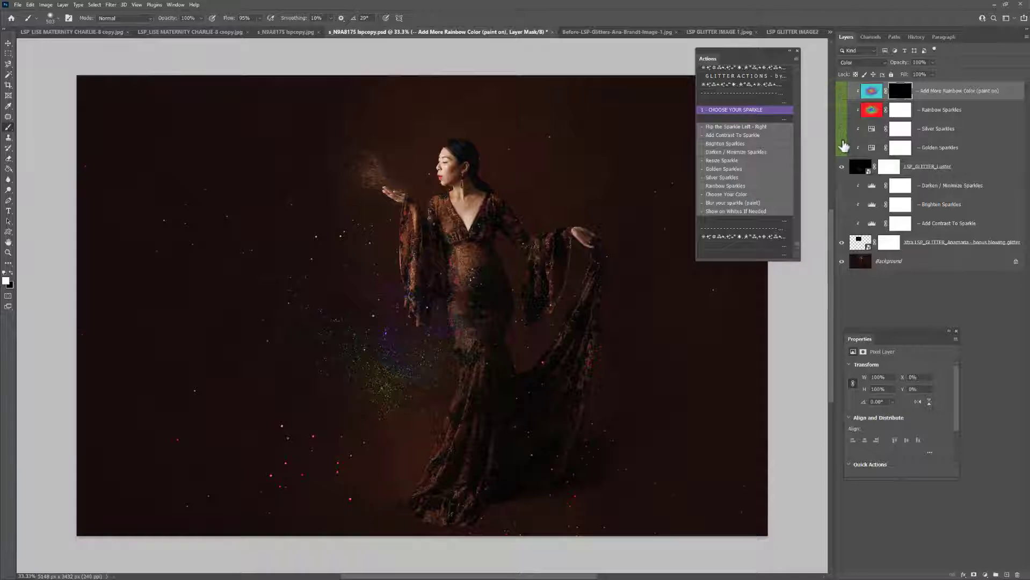
click(738, 194)
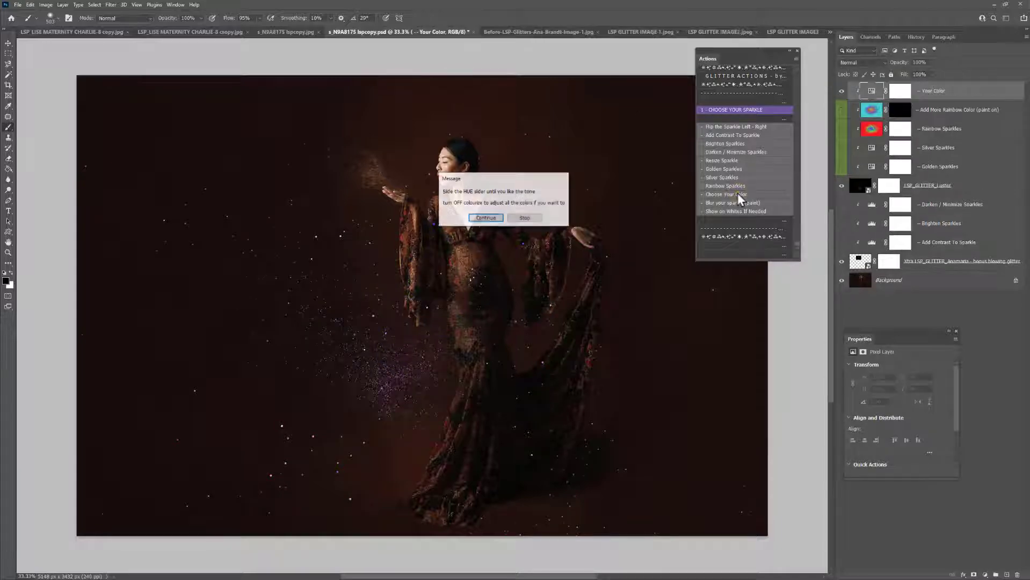
click(486, 218)
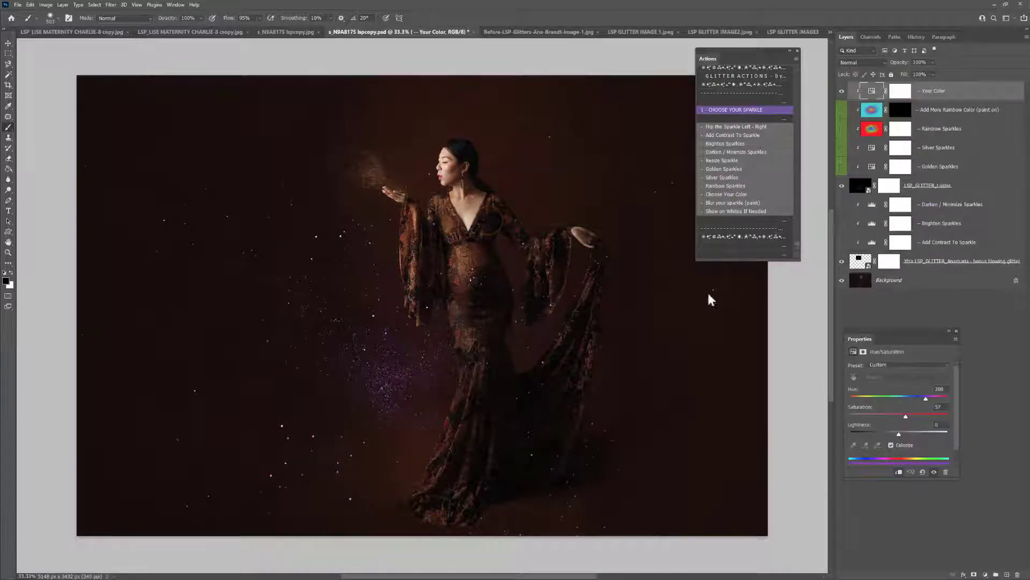
drag(859, 348, 579, 139)
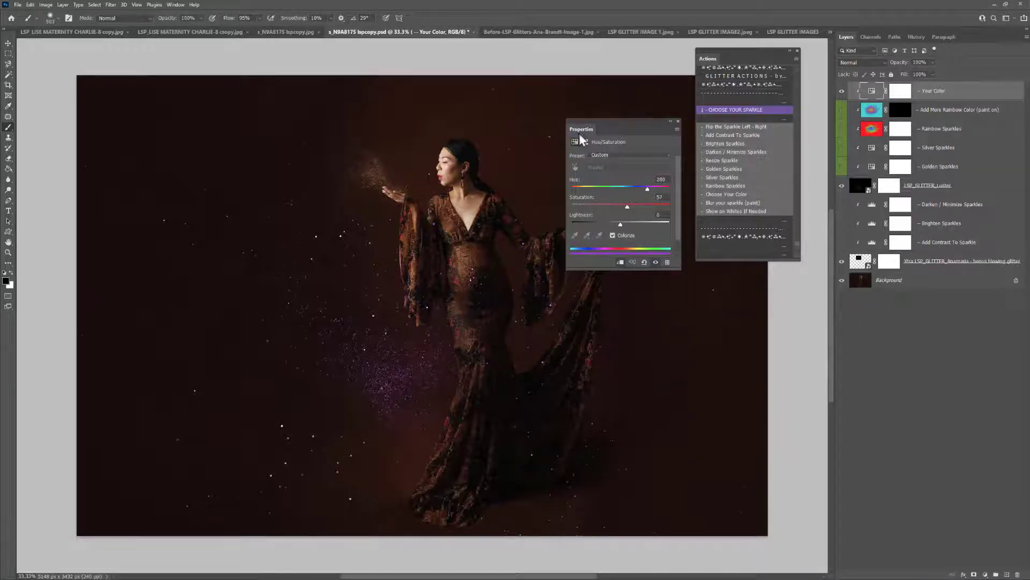
drag(645, 190, 612, 193)
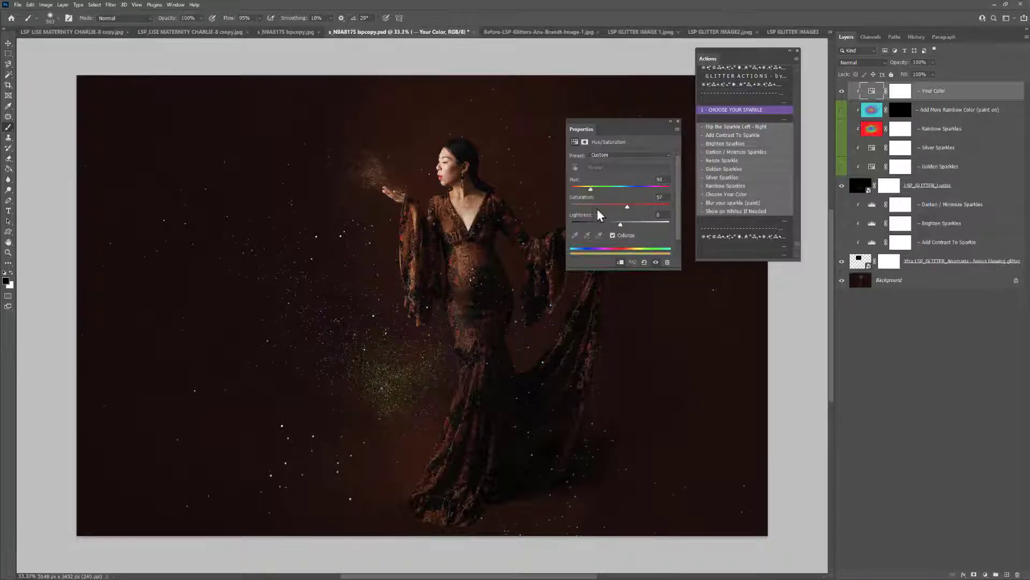
drag(596, 210, 580, 191)
click(678, 121)
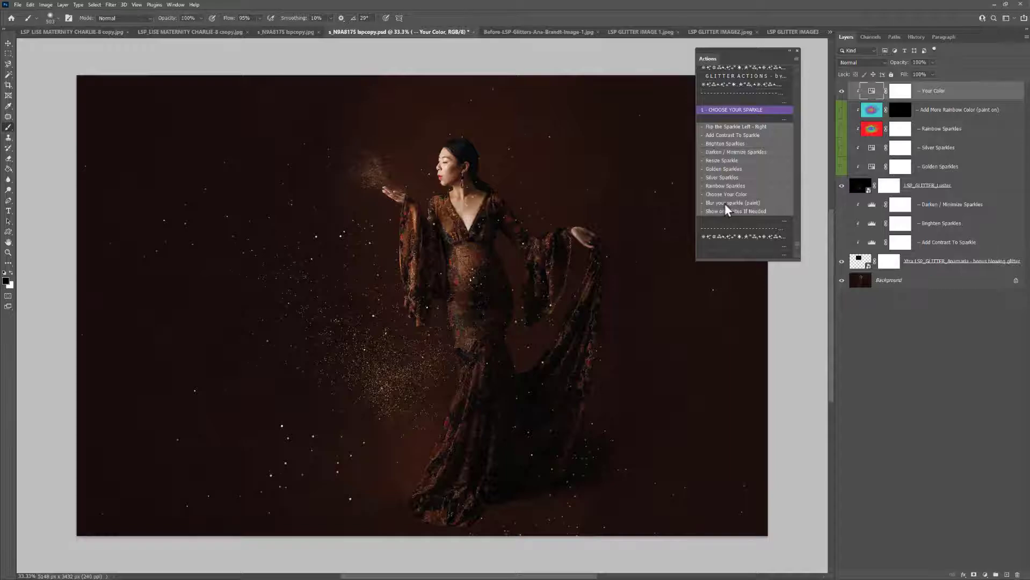
Run the Blur your sparkle (paint) action on the LSP_GLITTER_Luster layer.
click(861, 191)
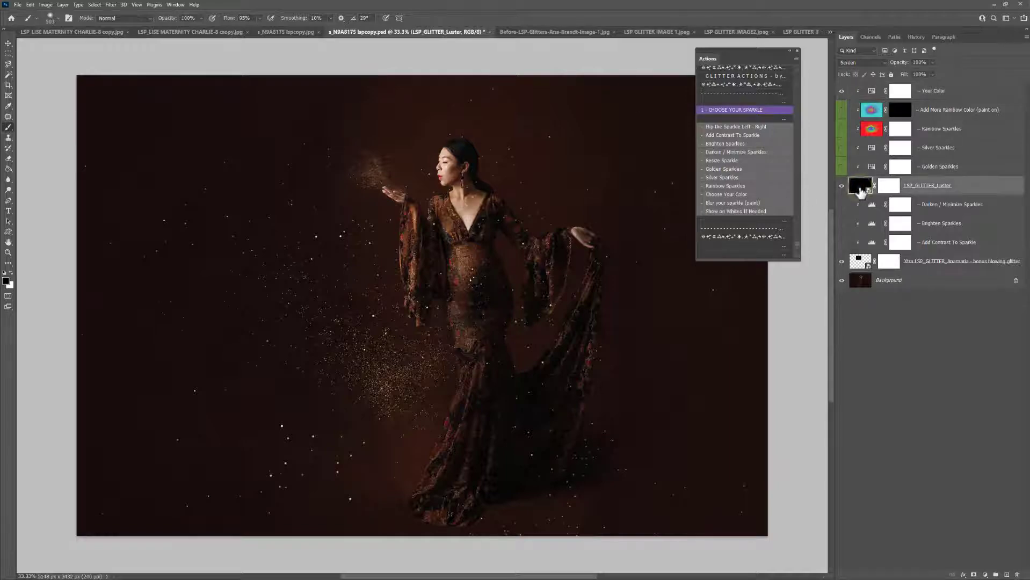
click(738, 204)
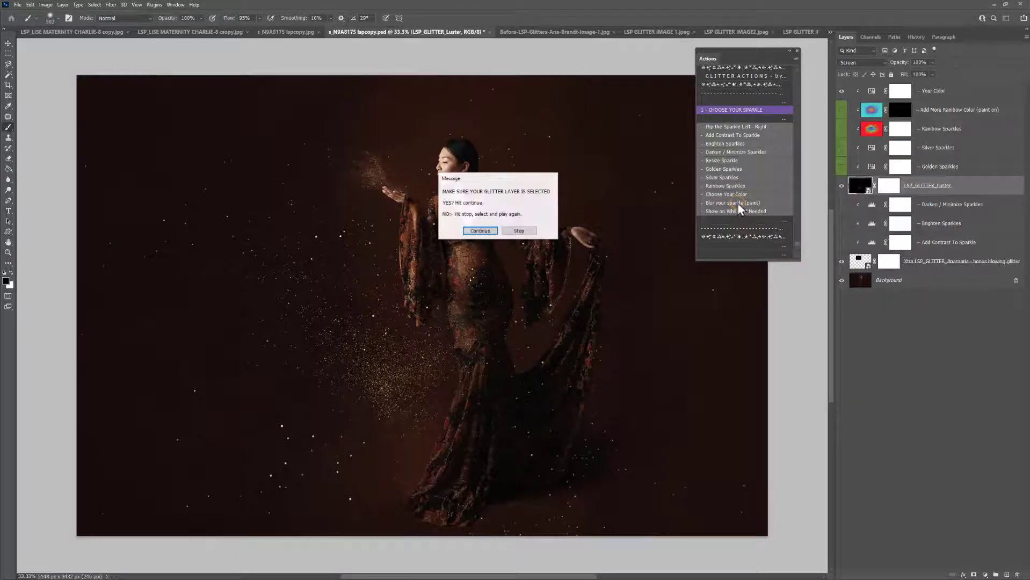
click(480, 231)
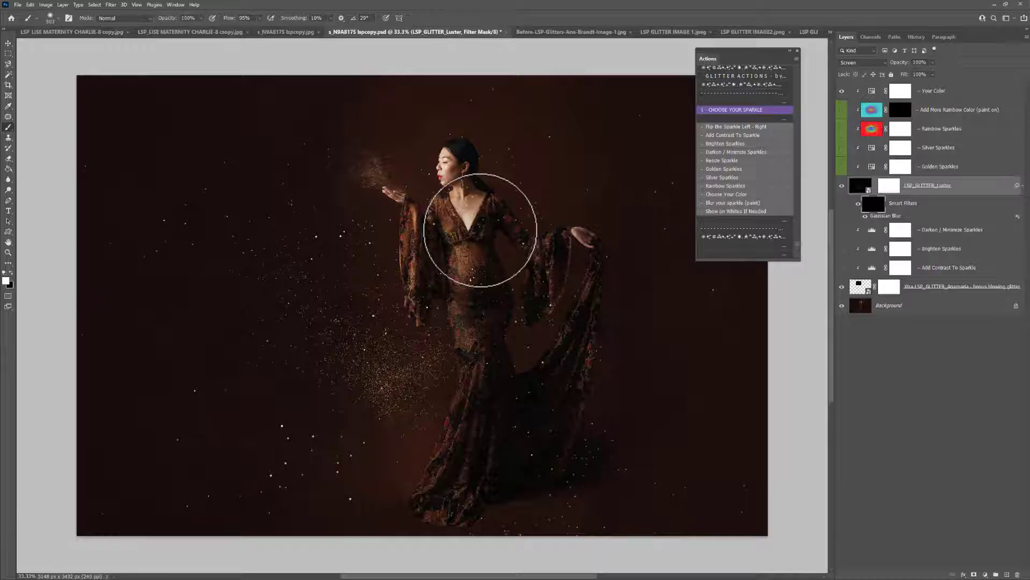
Enlarge the brush and paint white on the Gaussian Blur filter mask to soften the luster glitter around the model.
right_click(481, 232)
drag(571, 250, 577, 250)
click(274, 232)
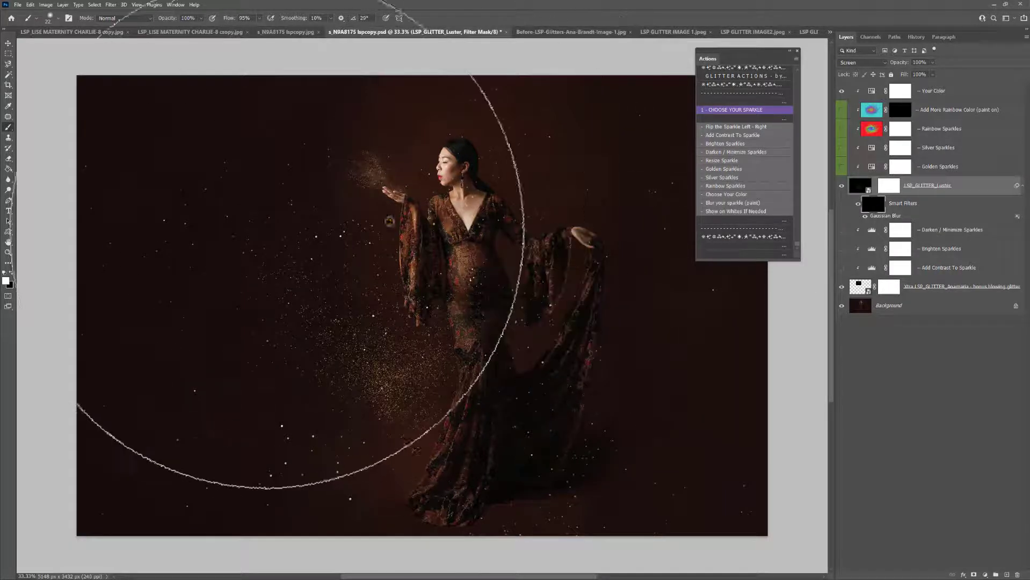
click(188, 274)
click(260, 550)
click(375, 529)
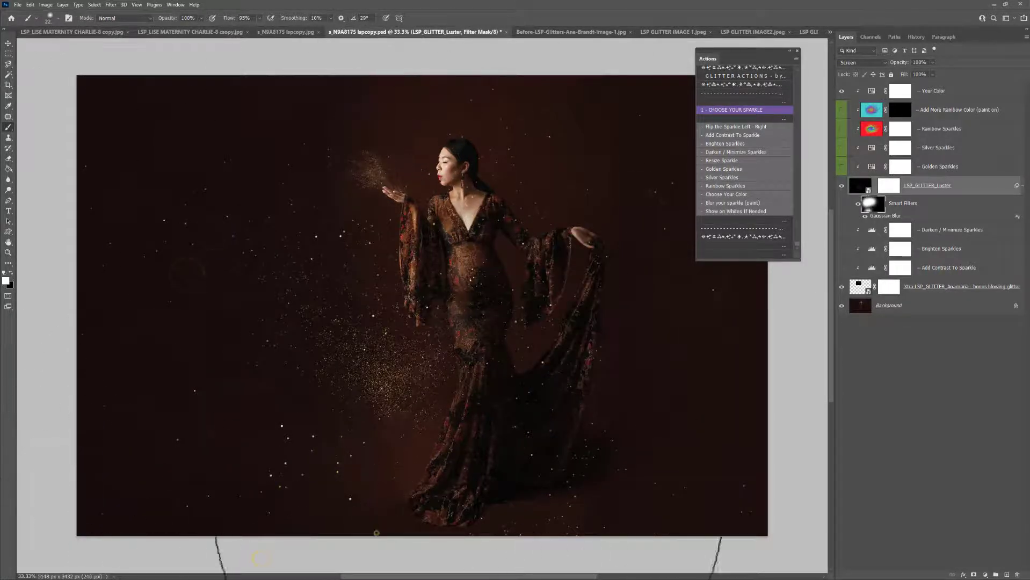
click(614, 407)
click(568, 315)
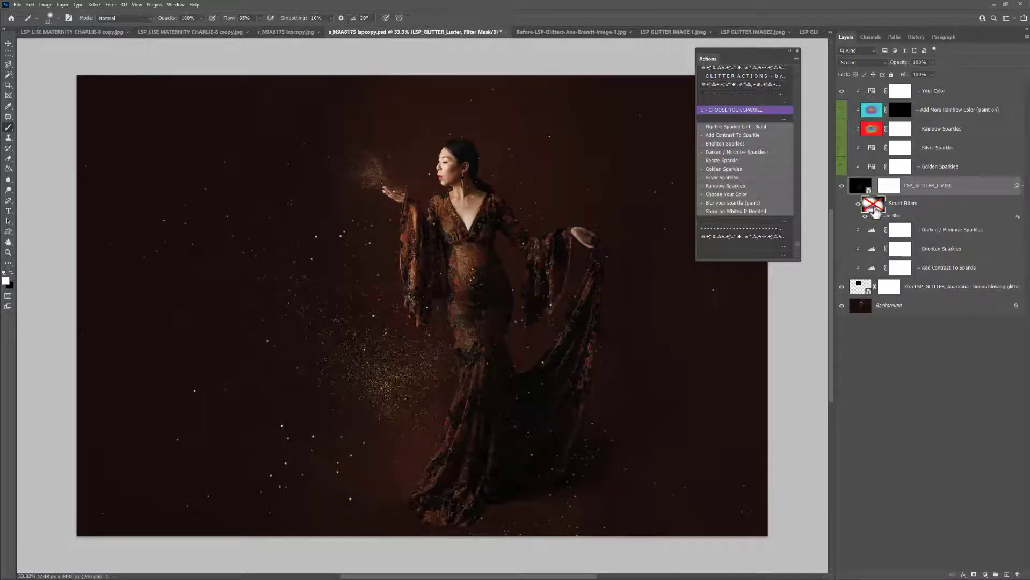
Delete the filter mask and the Gaussian Blur smart filter from the LSP_GLITTER_Luster layer.
right_click(874, 210)
click(903, 223)
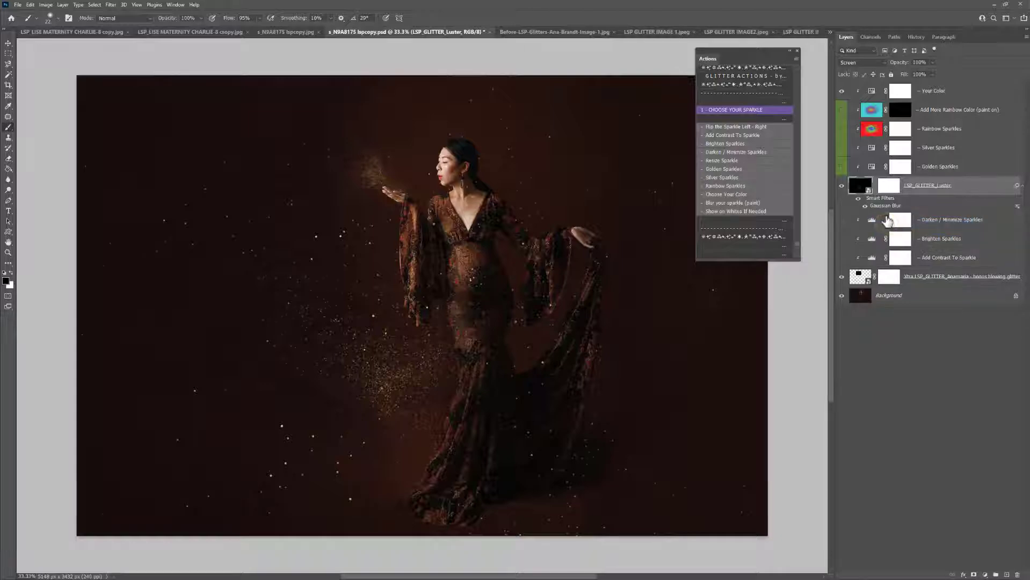
right_click(884, 209)
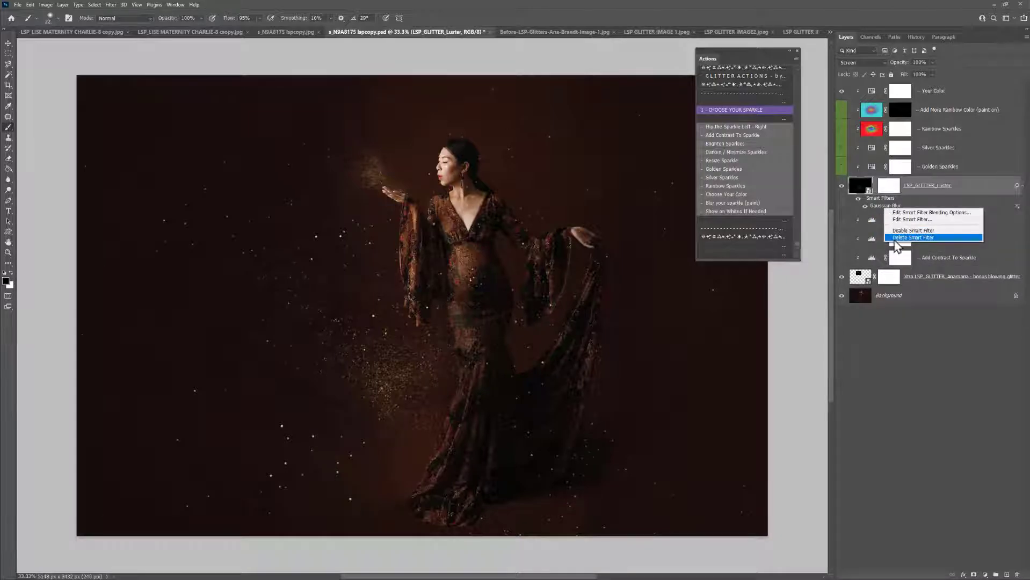
click(898, 238)
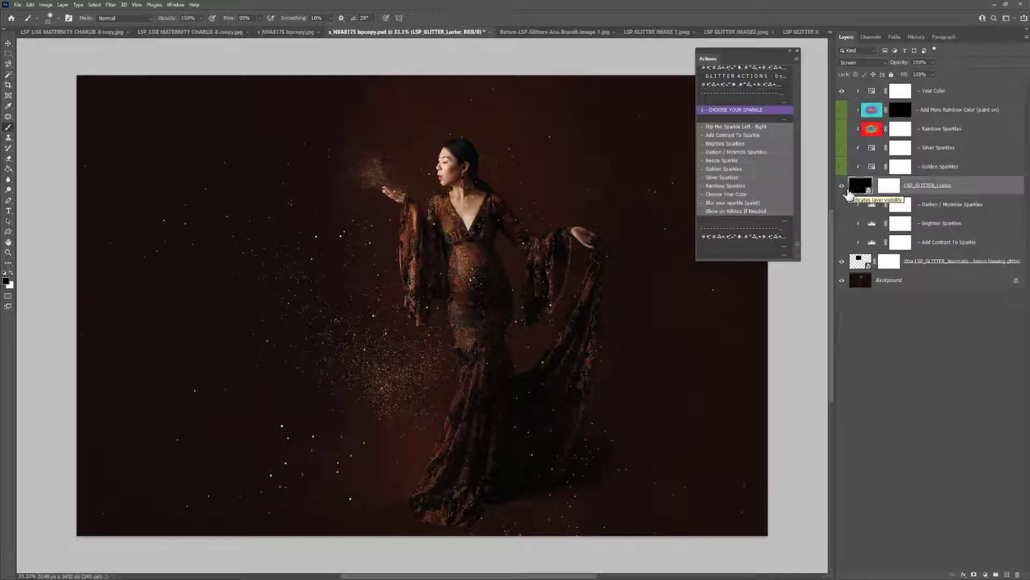
In s_N9A5369-Recovered copy.jpg, run 1 - CHOOSE YOUR SPARKLE and place LSP_GLITTER_Angel Wing 1.jpg from the LSP - Glitter WINGS and things collection folder.
click(805, 32)
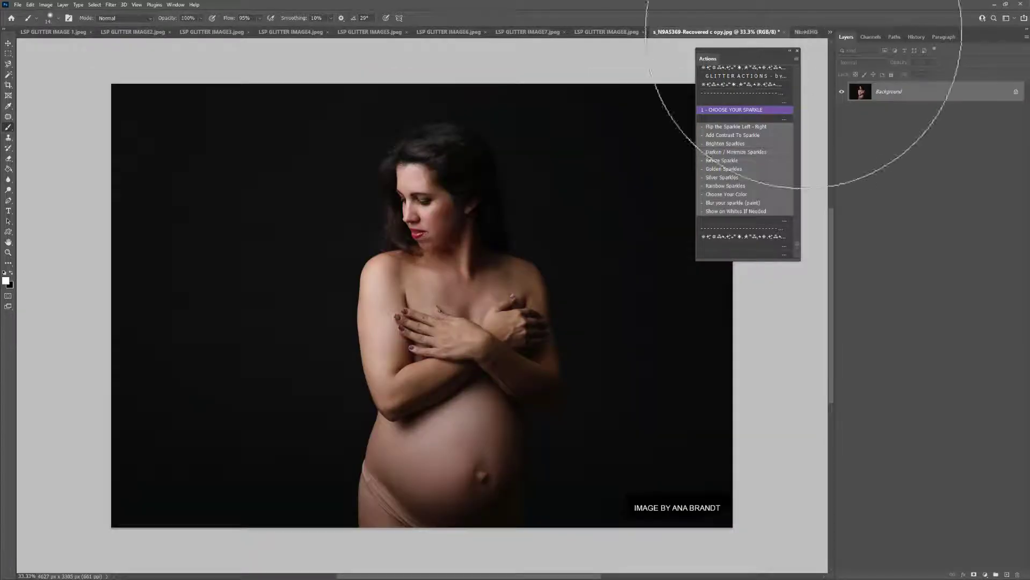
click(717, 113)
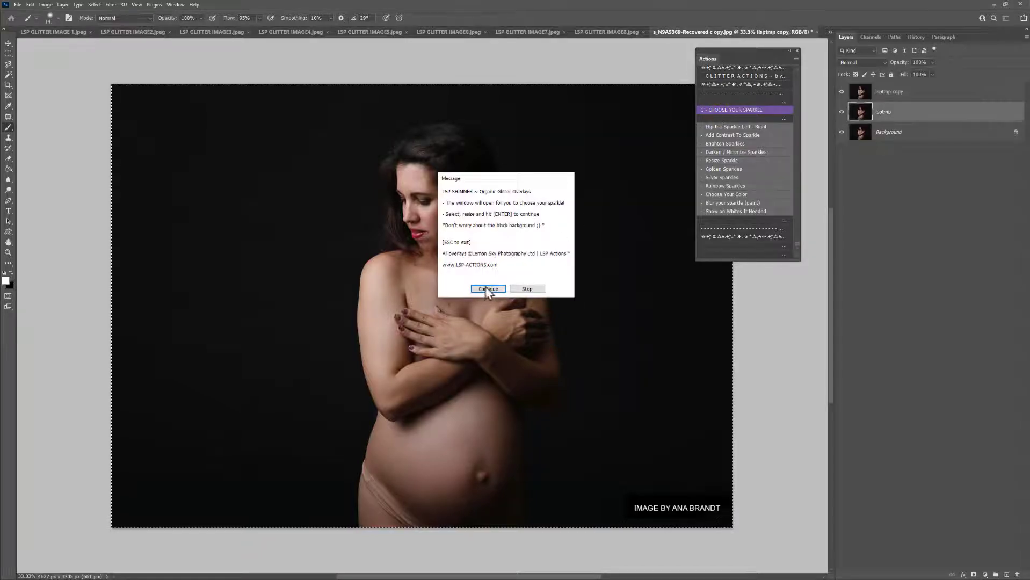
click(486, 289)
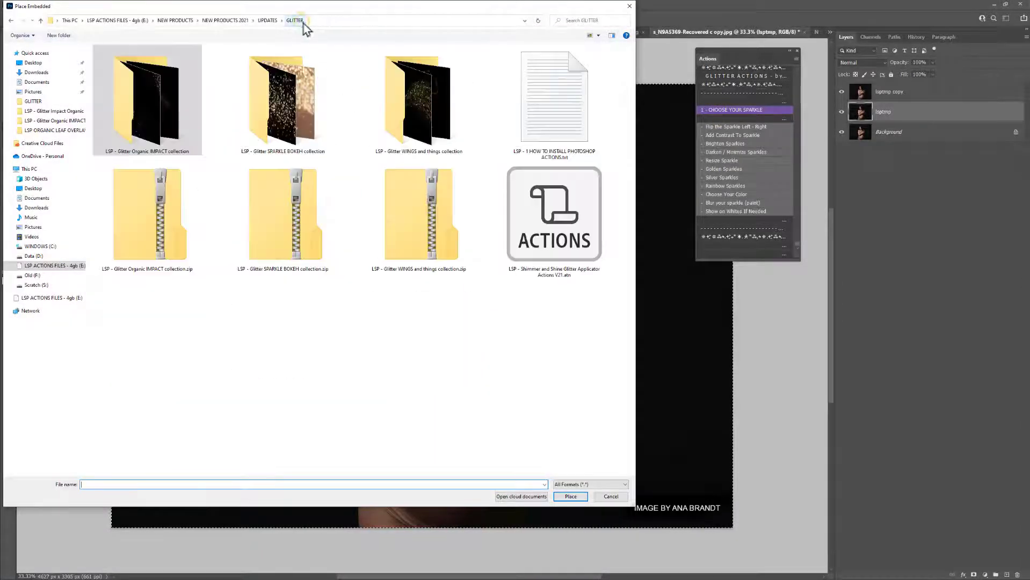
double_click(415, 98)
right_click(417, 157)
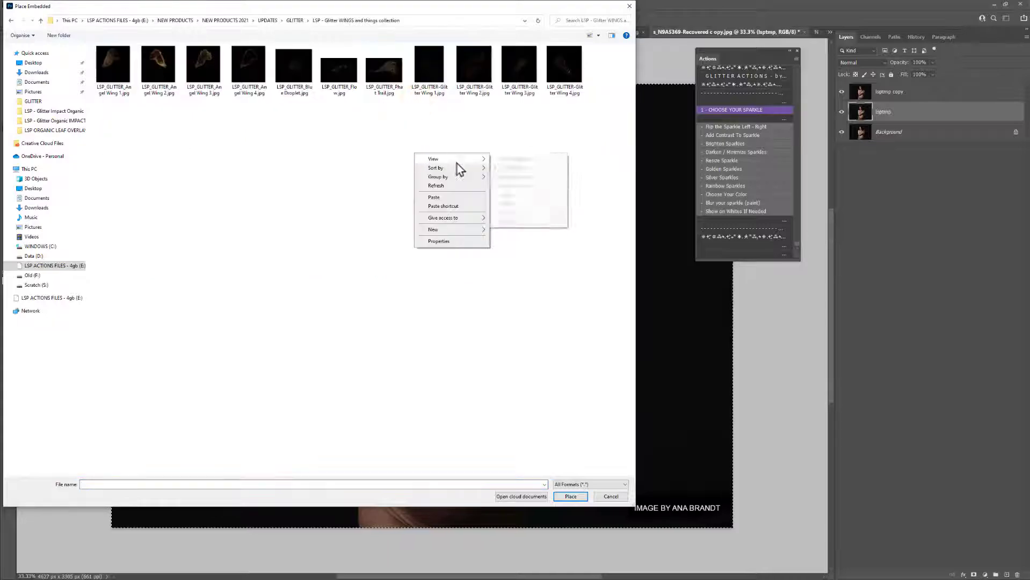
click(517, 167)
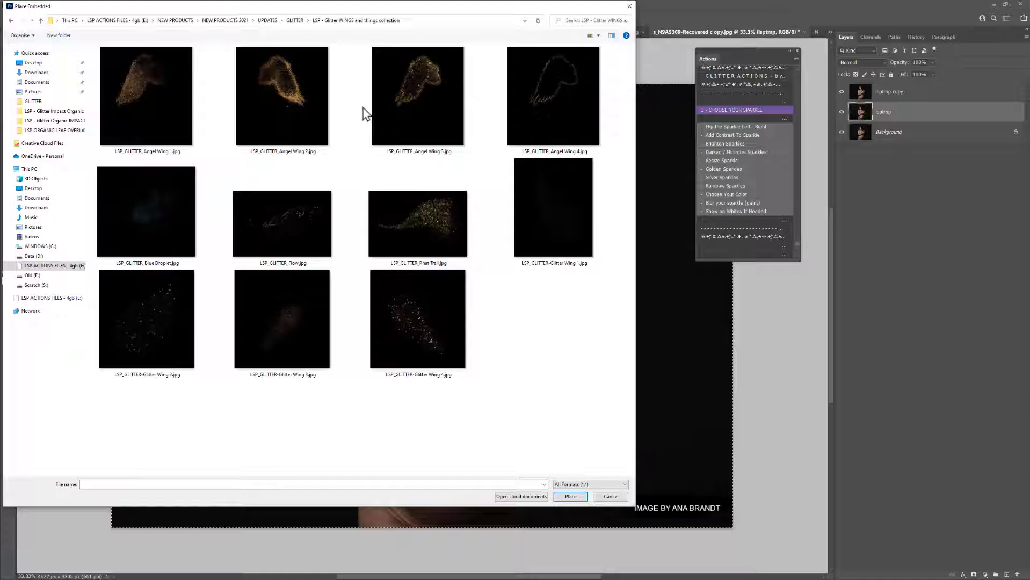
click(159, 115)
double_click(150, 105)
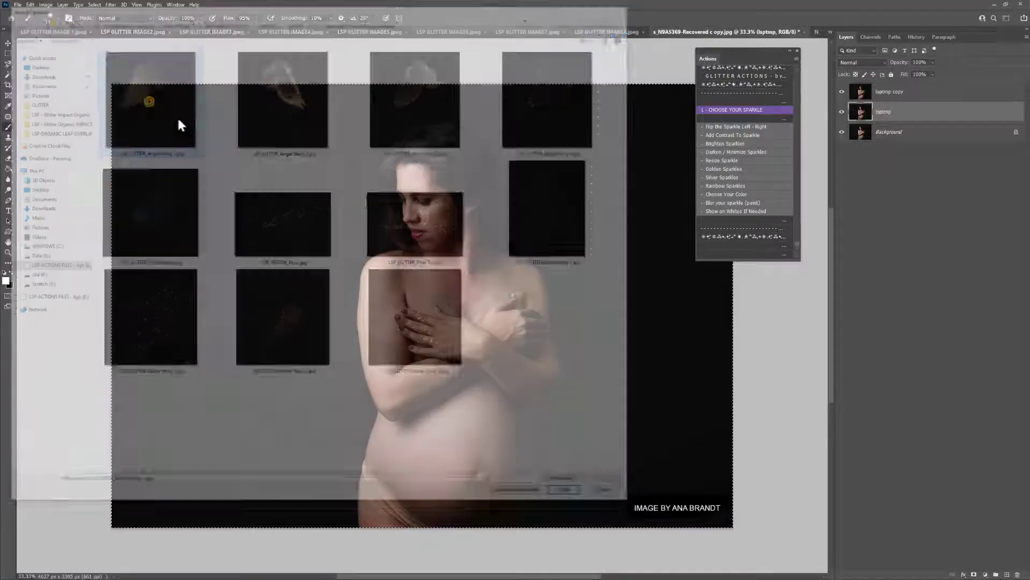
Scale the angel wing overlay to about 23% and position it behind the woman's shoulder on her face's side.
drag(498, 298, 412, 361)
drag(542, 144, 570, 117)
drag(528, 163, 525, 179)
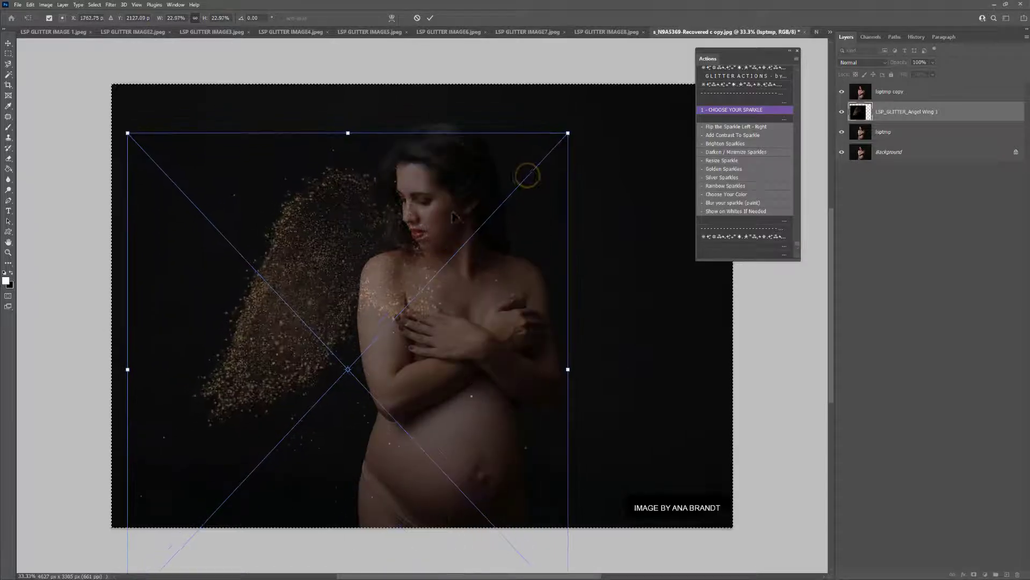
Warp the angel wing overlay to lift its lower tip and reshape its outer edge away from the woman.
right_click(438, 217)
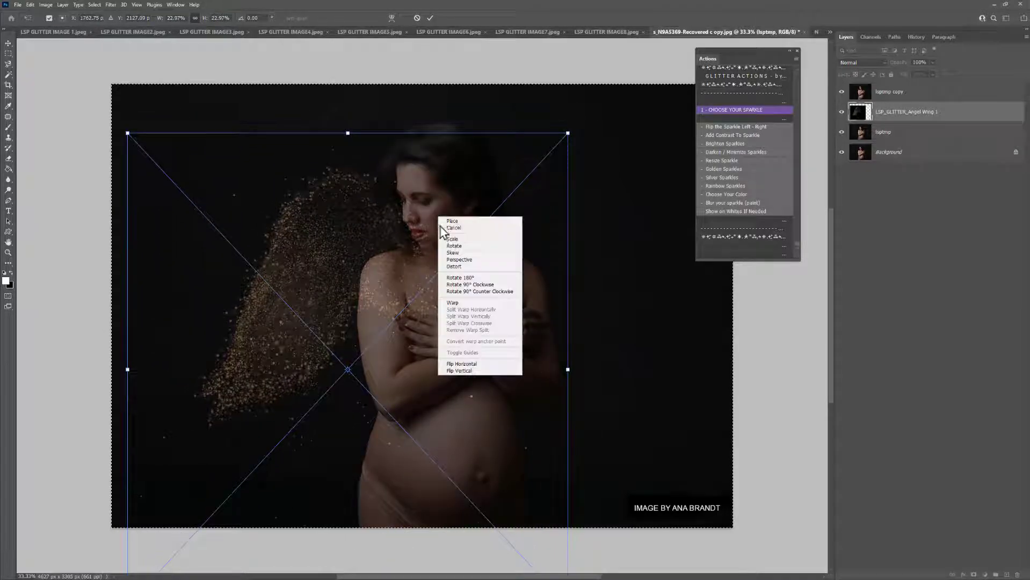
click(496, 303)
drag(148, 456, 155, 364)
drag(194, 183, 216, 147)
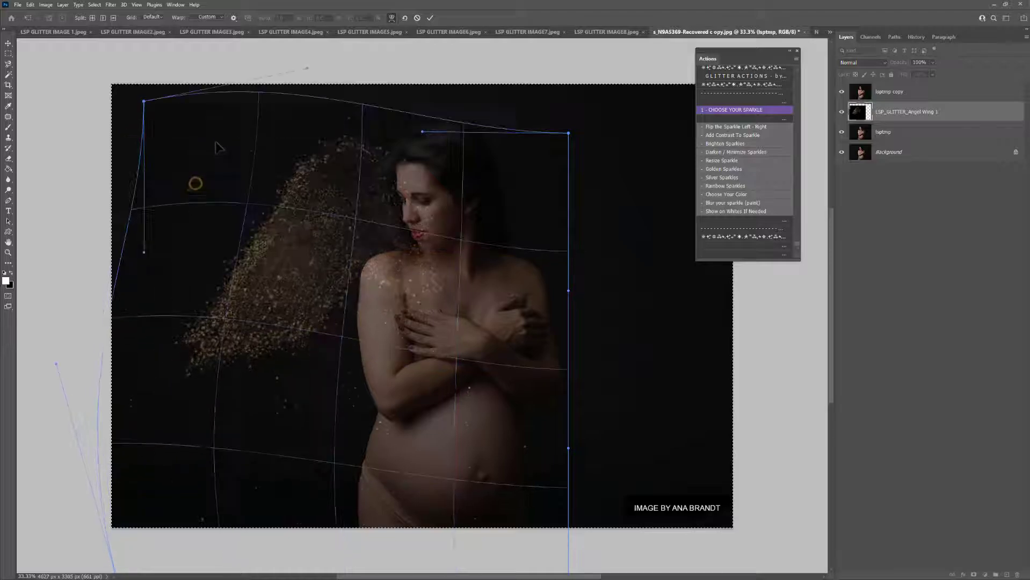
drag(242, 383, 235, 402)
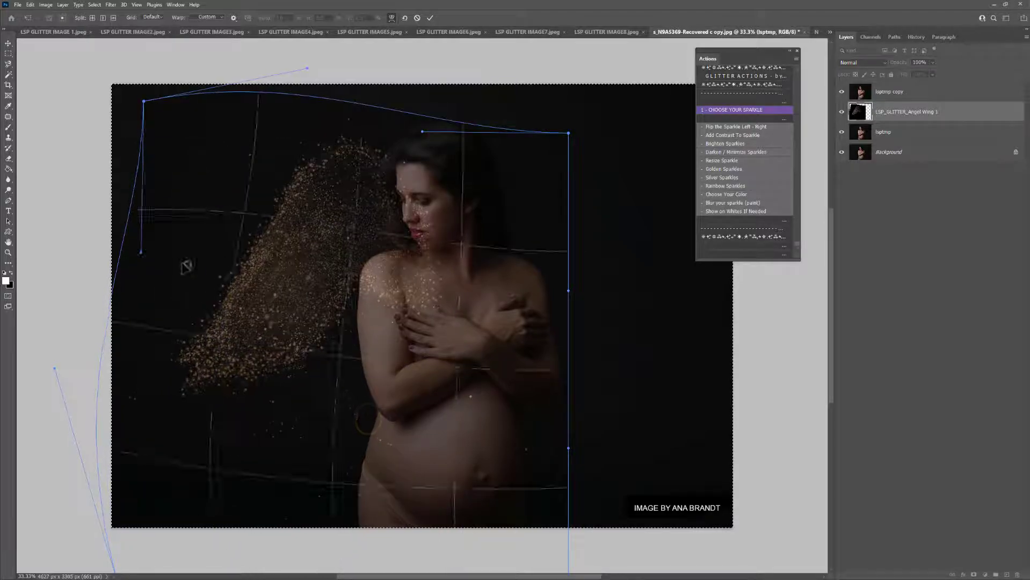
drag(187, 266, 173, 264)
Return the warped wing to scaling mode, lower it slightly behind the woman's shoulder and commit the placement.
right_click(329, 283)
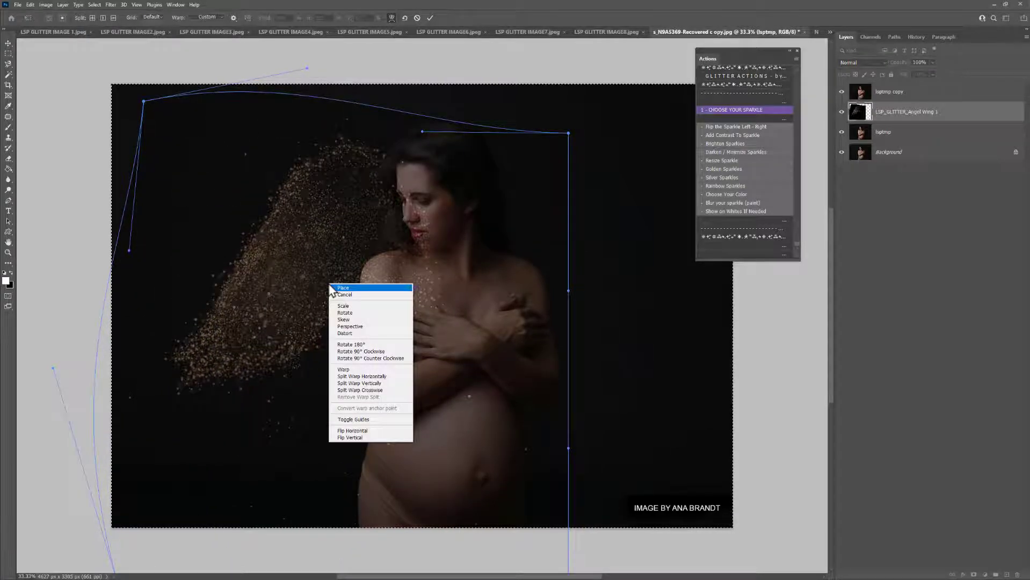
click(368, 305)
drag(430, 306, 436, 328)
right_click(488, 291)
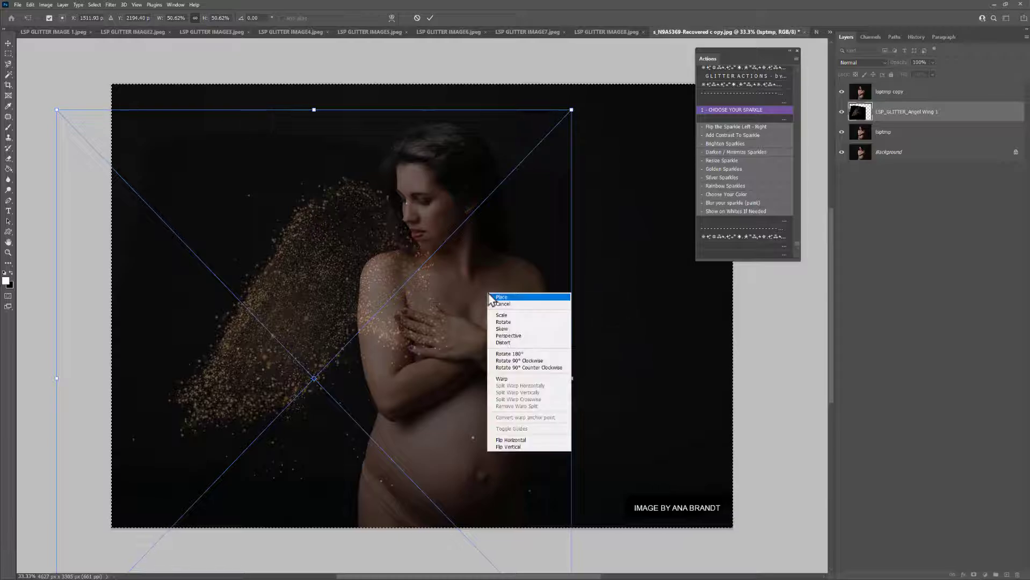
click(452, 282)
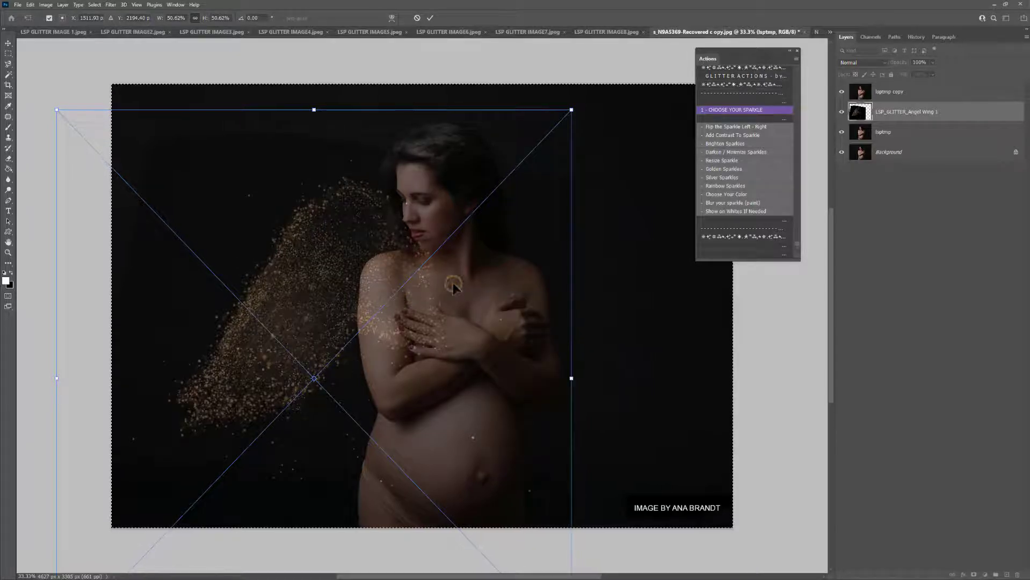
click(418, 306)
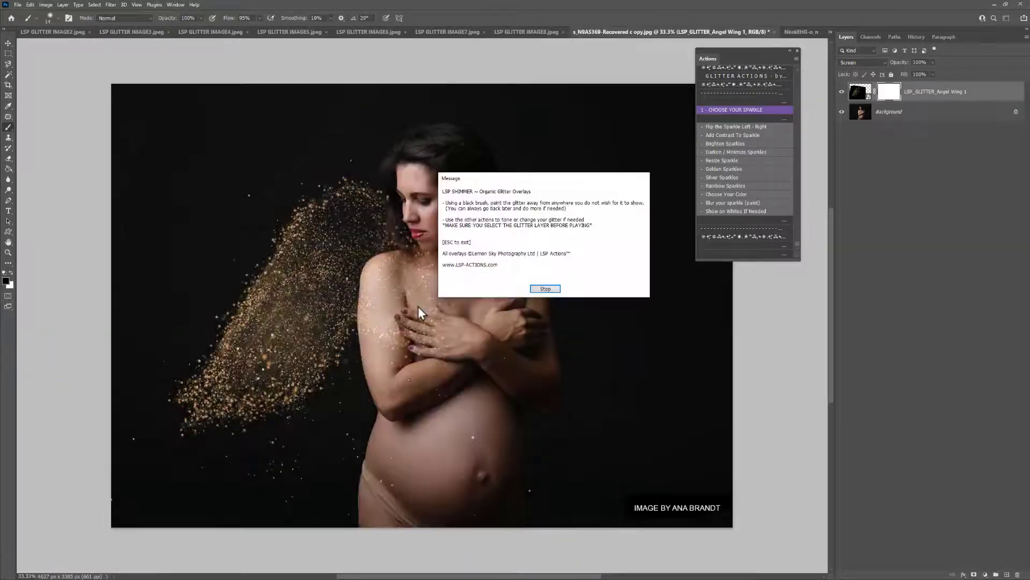
Paint black on the LSP_GLITTER_Angel Wing 1 mask with a 458 px brush to clear glitter from the woman's body and face.
click(545, 289)
click(478, 322)
right_click(473, 321)
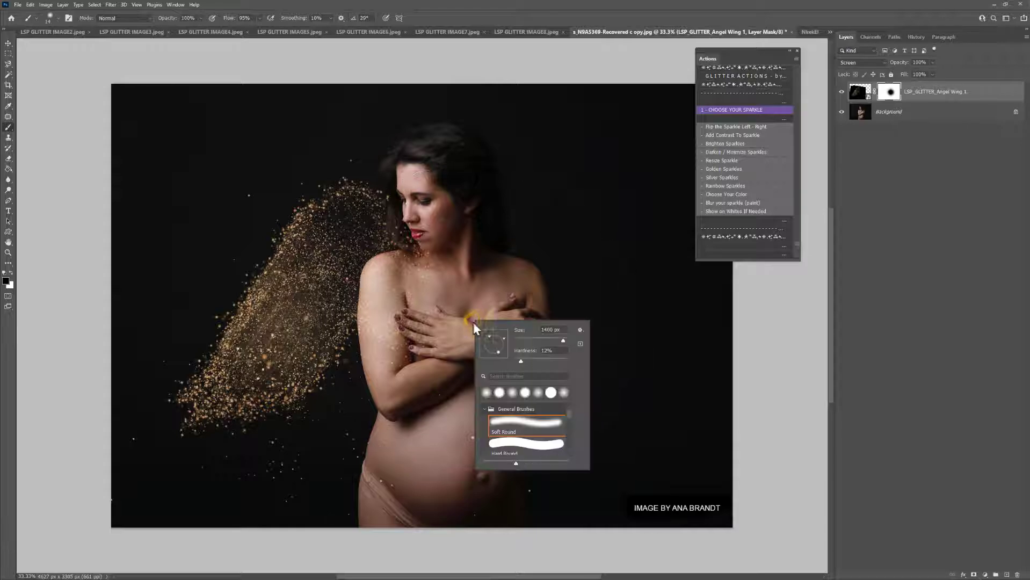
drag(563, 342, 554, 341)
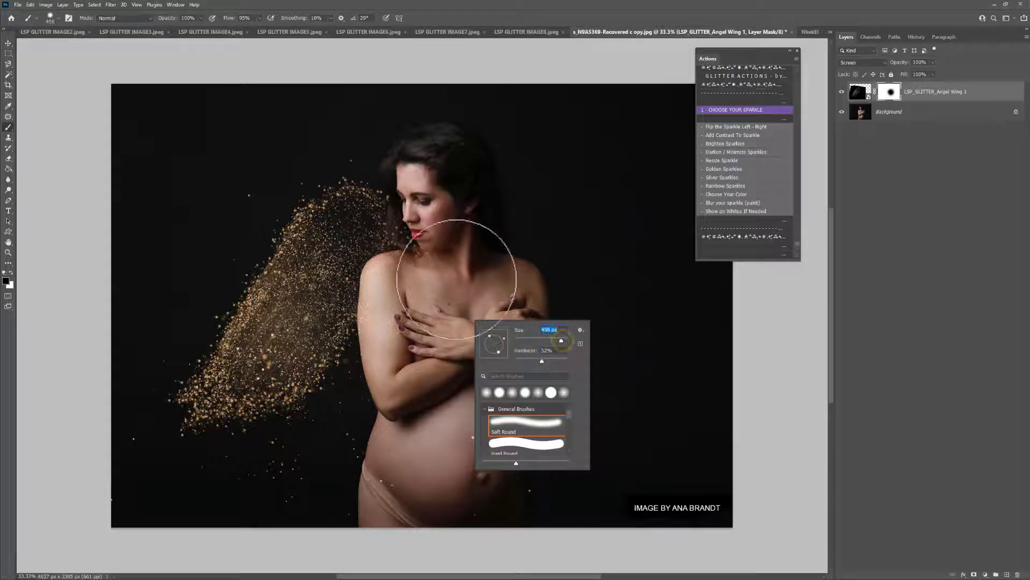
mouse_move(453, 269)
mouse_down()
mouse_move(445, 230)
mouse_move(446, 255)
mouse_move(440, 228)
mouse_move(437, 250)
mouse_move(416, 219)
mouse_move(424, 264)
mouse_move(393, 282)
mouse_move(386, 316)
mouse_move(387, 341)
mouse_move(416, 386)
mouse_move(388, 396)
mouse_move(414, 275)
mouse_up()
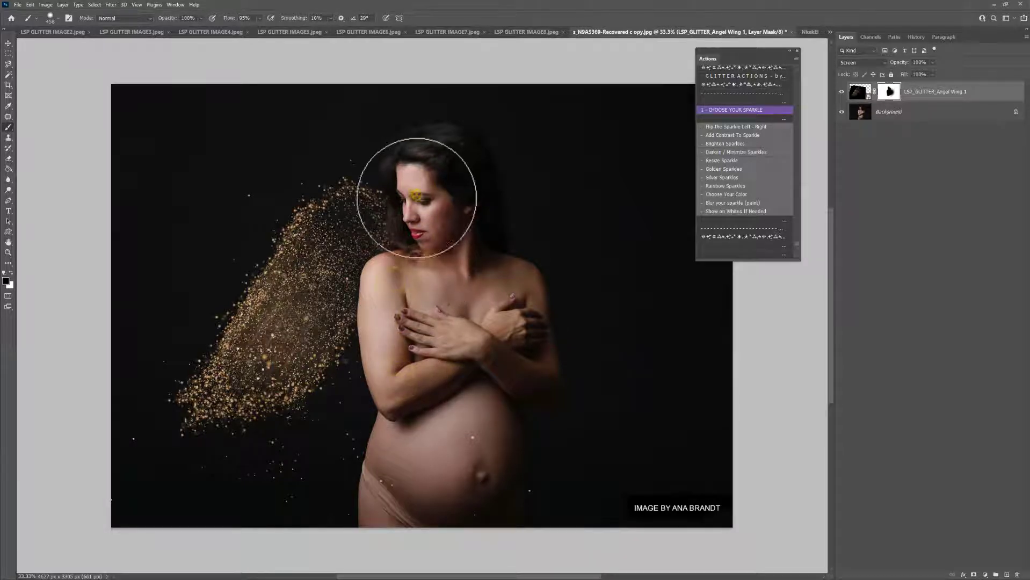
Run 1 - CHOOSE YOUR SPARKLE and place LSP_GLITTER_Angel Wing 3.jpg.
click(723, 110)
click(488, 289)
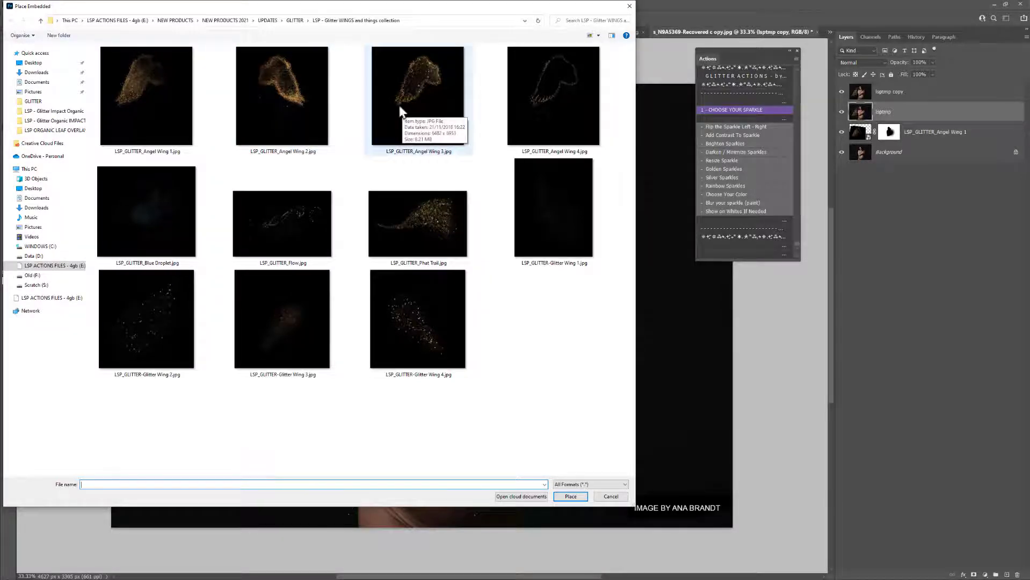
double_click(431, 102)
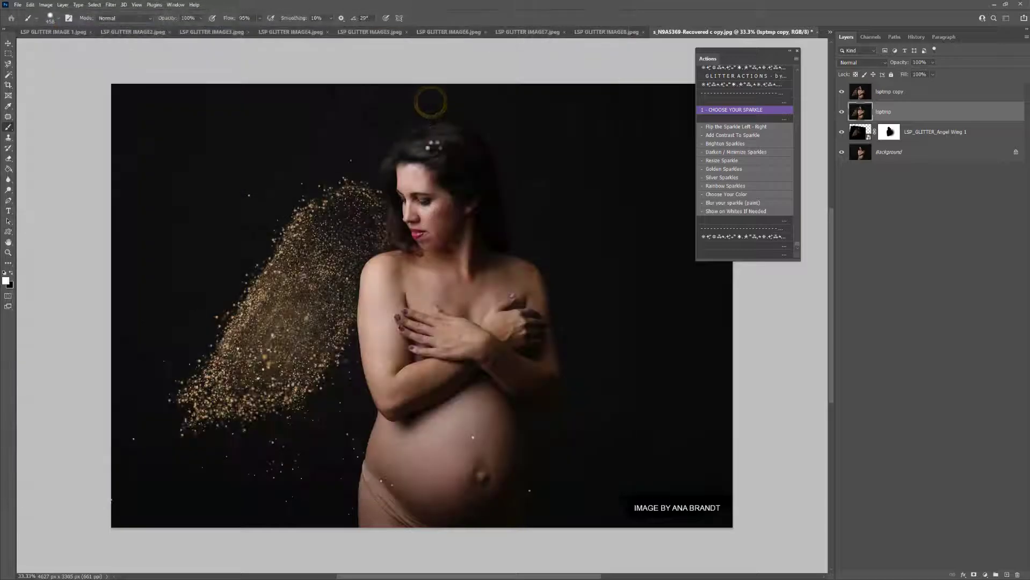
Flip the second wing overlay horizontally, then move and slightly rotate it behind the woman's opposite shoulder to mirror the first wing.
right_click(439, 258)
click(492, 406)
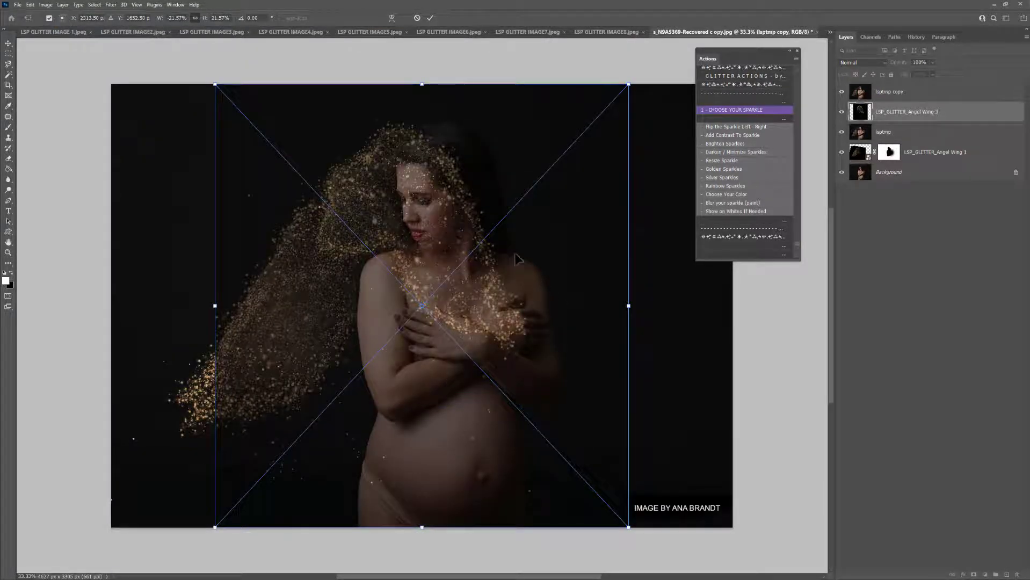
drag(385, 270, 535, 335)
drag(514, 122, 544, 122)
mouse_move(578, 324)
mouse_down()
mouse_move(530, 323)
mouse_move(567, 320)
mouse_up()
drag(290, 243, 279, 272)
drag(521, 302, 532, 300)
Enlarge the second wing overlay to about 23%, align it level with the first wing and commit the placement.
right_click(531, 298)
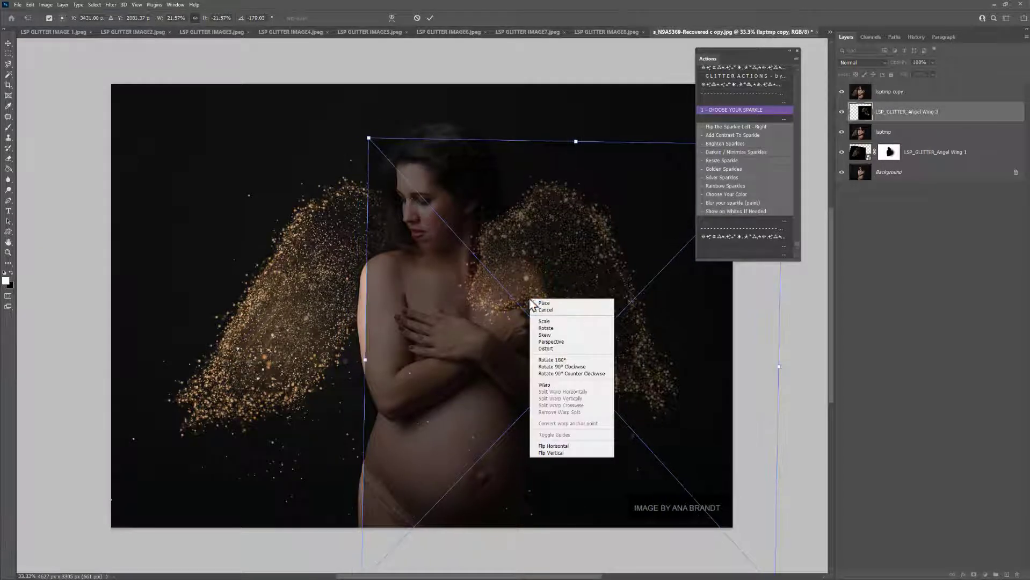
click(501, 252)
drag(371, 355, 339, 352)
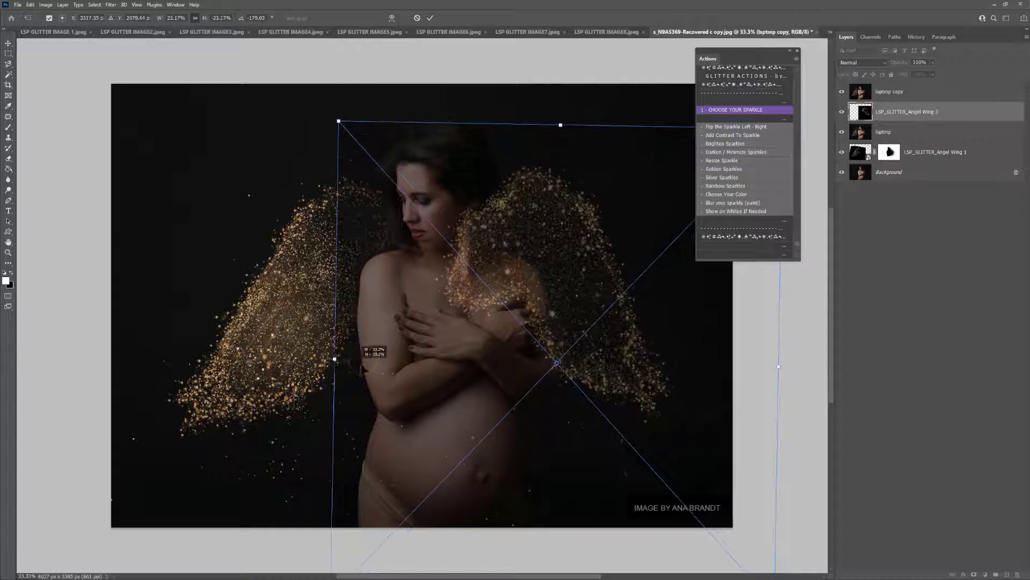
drag(430, 375, 434, 384)
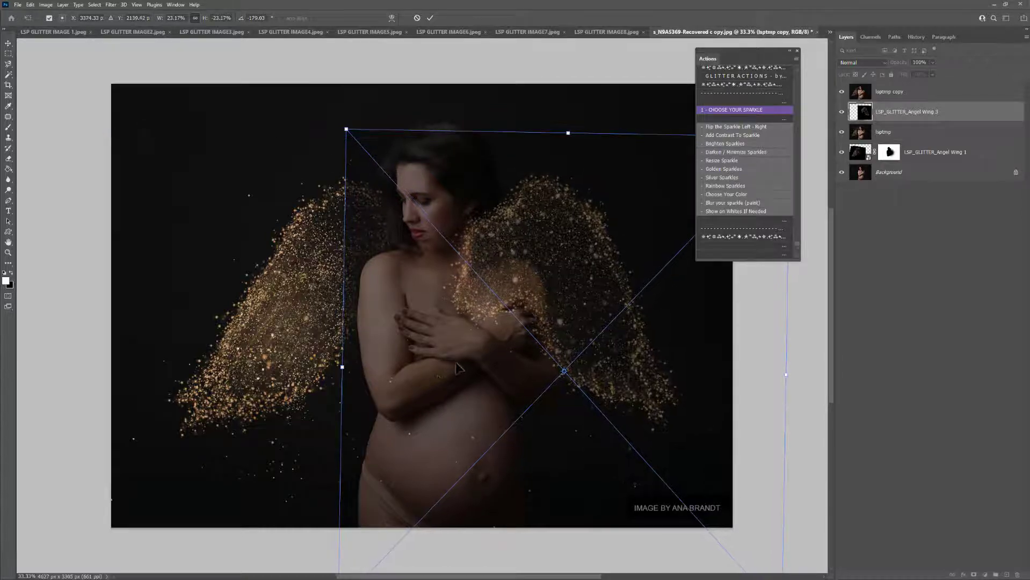
key(Return)
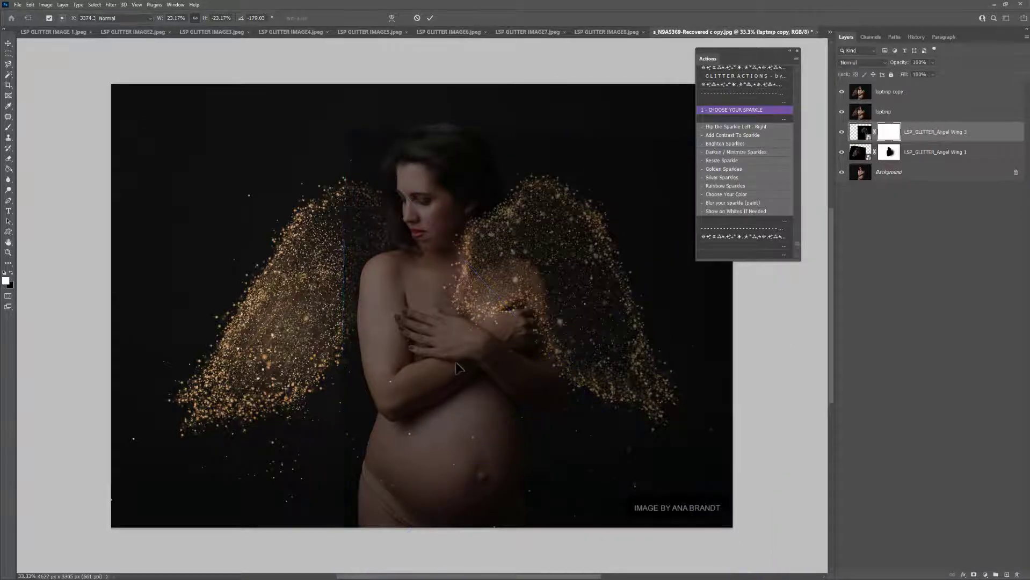
Paint the LSP_GLITTER_Angel Wing 3 mask black over the woman's body and hair, and white to restore glitter beside her shoulder.
click(544, 289)
mouse_move(542, 290)
mouse_down()
mouse_move(483, 327)
mouse_move(489, 317)
mouse_move(453, 292)
mouse_move(458, 279)
mouse_move(516, 288)
mouse_move(531, 375)
mouse_move(515, 291)
mouse_move(464, 245)
mouse_move(459, 222)
mouse_move(468, 229)
mouse_move(470, 208)
mouse_move(486, 264)
mouse_move(488, 238)
mouse_move(528, 294)
mouse_move(478, 195)
mouse_move(532, 355)
mouse_move(514, 322)
mouse_move(497, 375)
mouse_move(488, 339)
mouse_up()
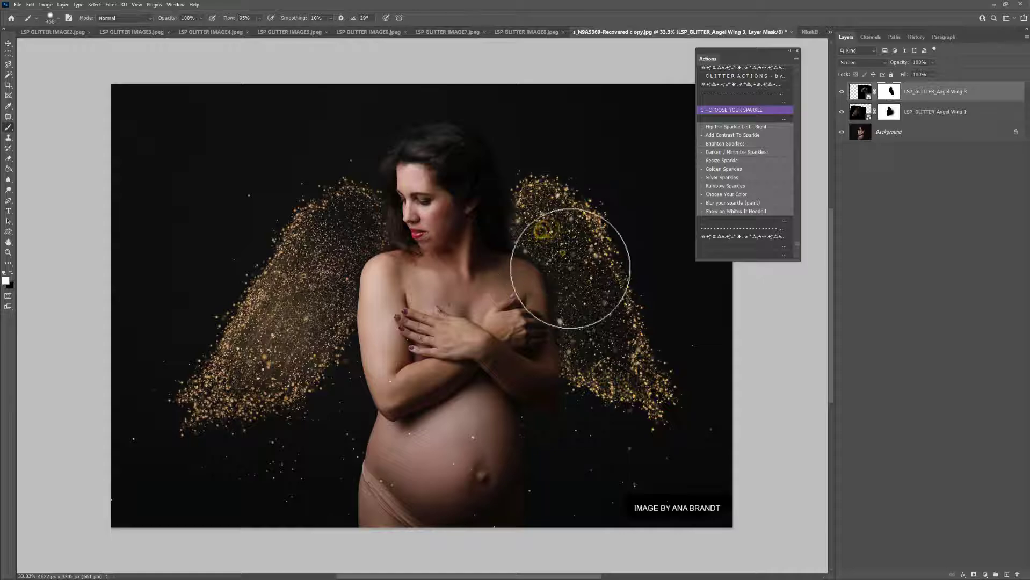
right_click(552, 219)
click(596, 258)
drag(529, 219, 536, 232)
key(x)
drag(472, 203, 472, 230)
Set the brush to 0% hardness and about 1591 px, and paint black to fade the second wing's inner edge.
right_click(482, 237)
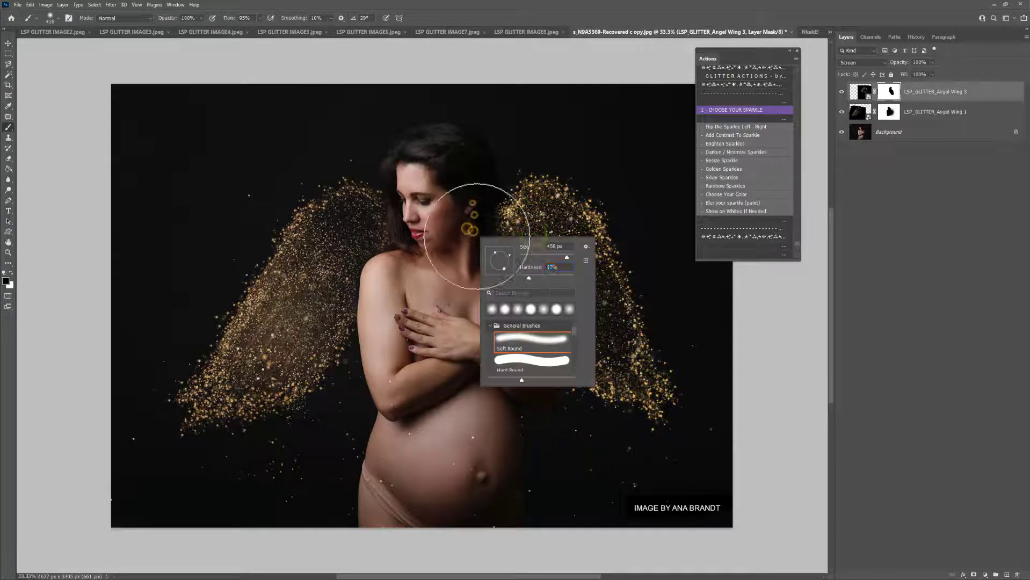
drag(528, 278, 520, 278)
click(569, 257)
mouse_move(450, 238)
mouse_down()
mouse_move(450, 214)
mouse_move(437, 238)
mouse_up()
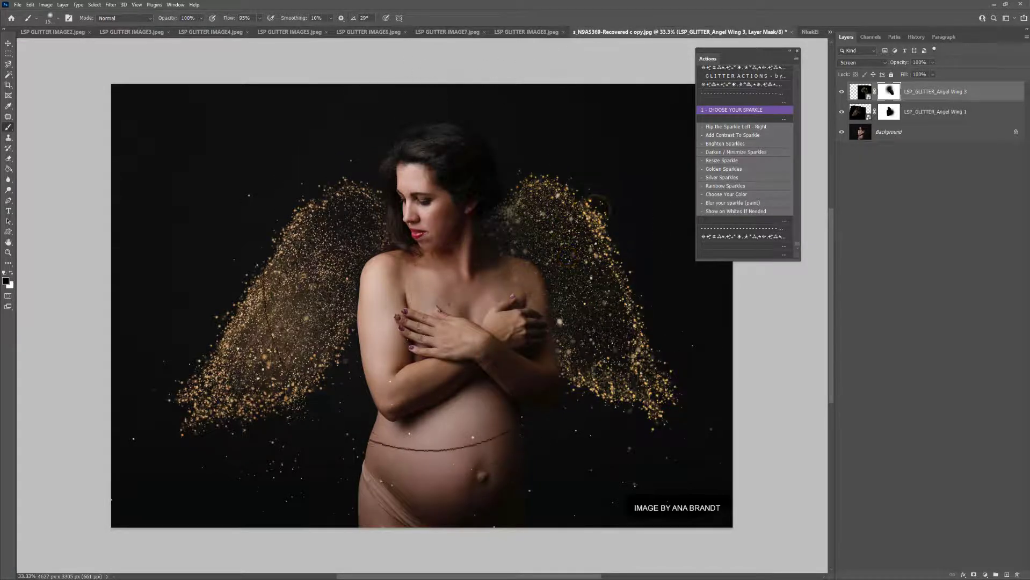
mouse_move(425, 285)
mouse_down()
mouse_move(454, 300)
mouse_move(467, 338)
mouse_move(478, 322)
mouse_move(471, 345)
mouse_up()
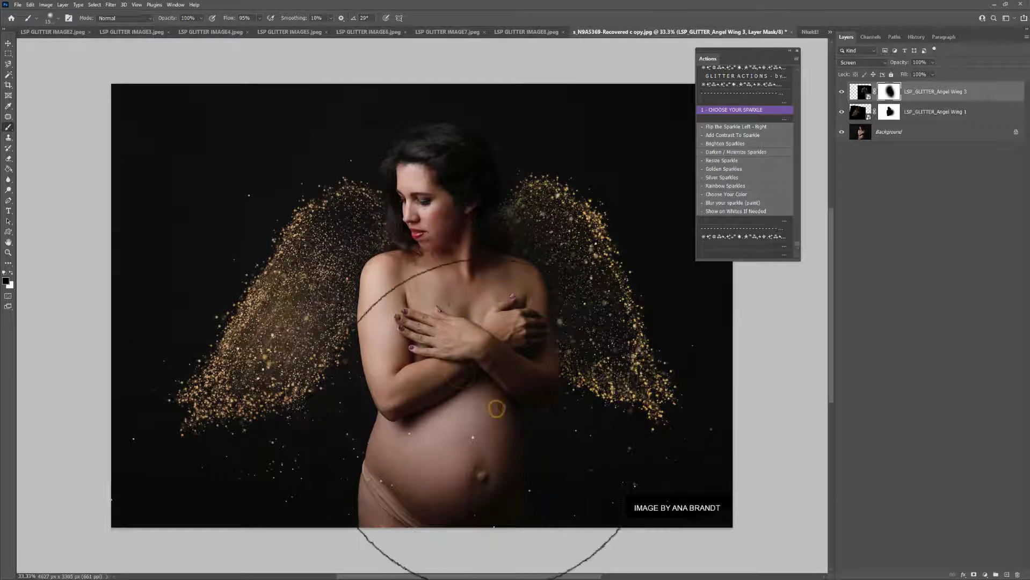
right_click(475, 312)
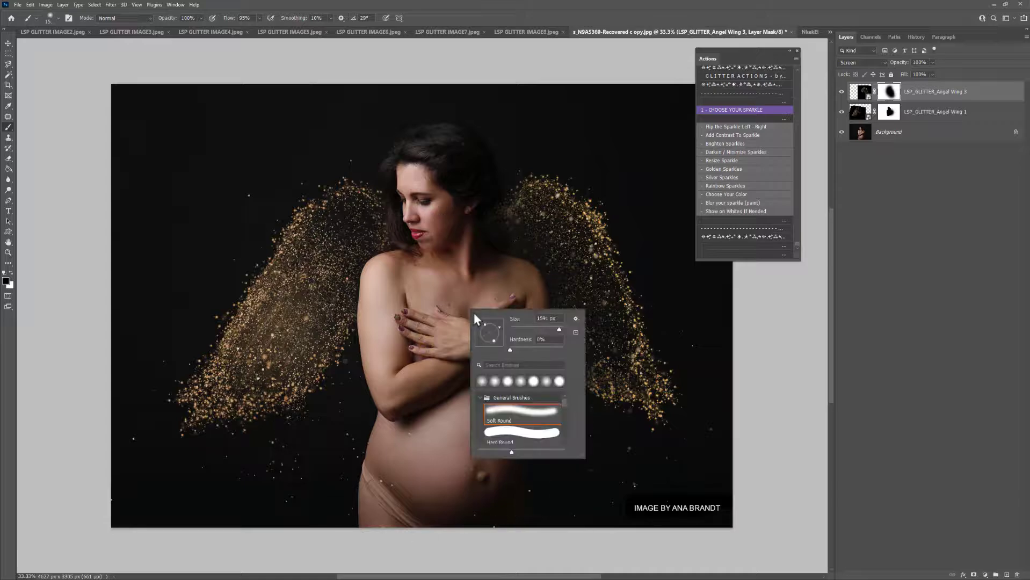
Run Brighten Sparkles on the LSP_GLITTER_Angel Wing 3 layer and paint black on its mask to reduce the brightening along the upper and outer wing.
click(861, 95)
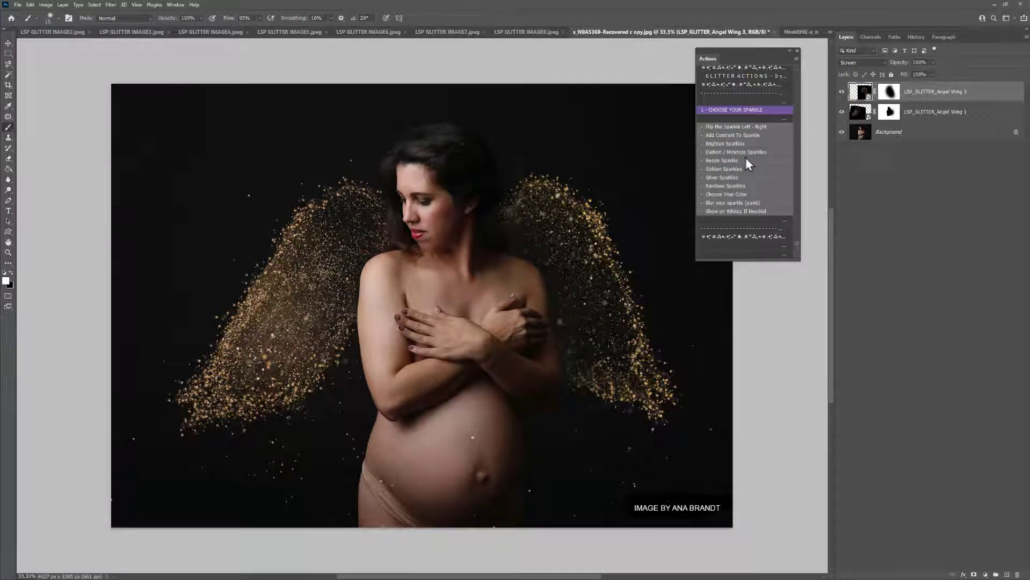
click(739, 144)
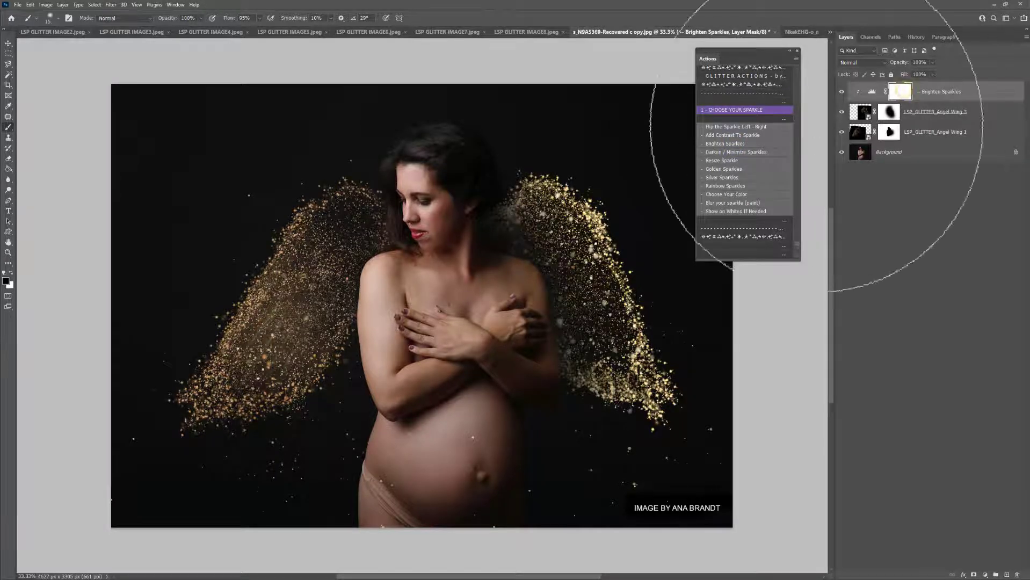
click(571, 229)
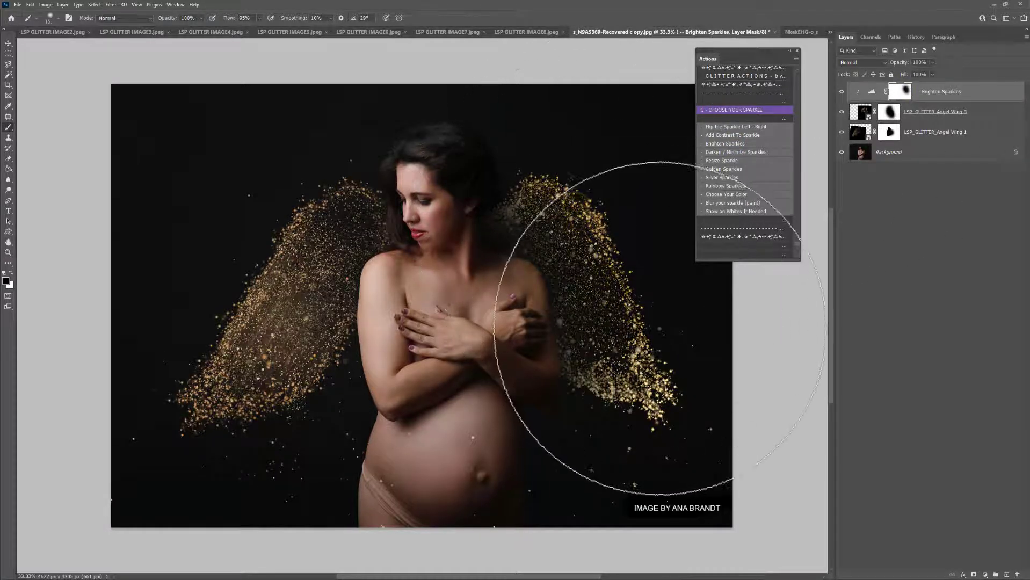
click(662, 328)
click(641, 312)
click(701, 329)
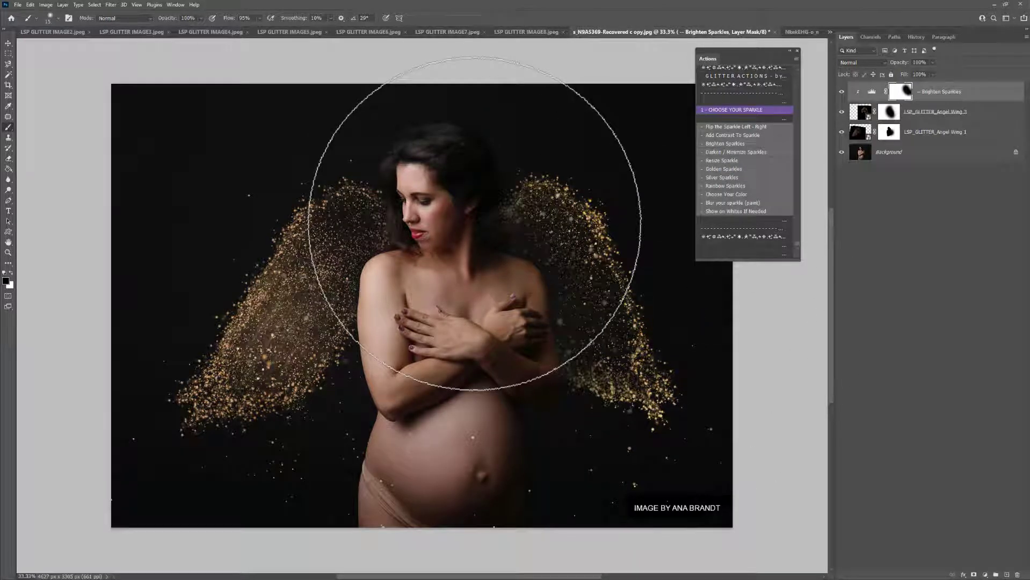
drag(843, 133, 840, 93)
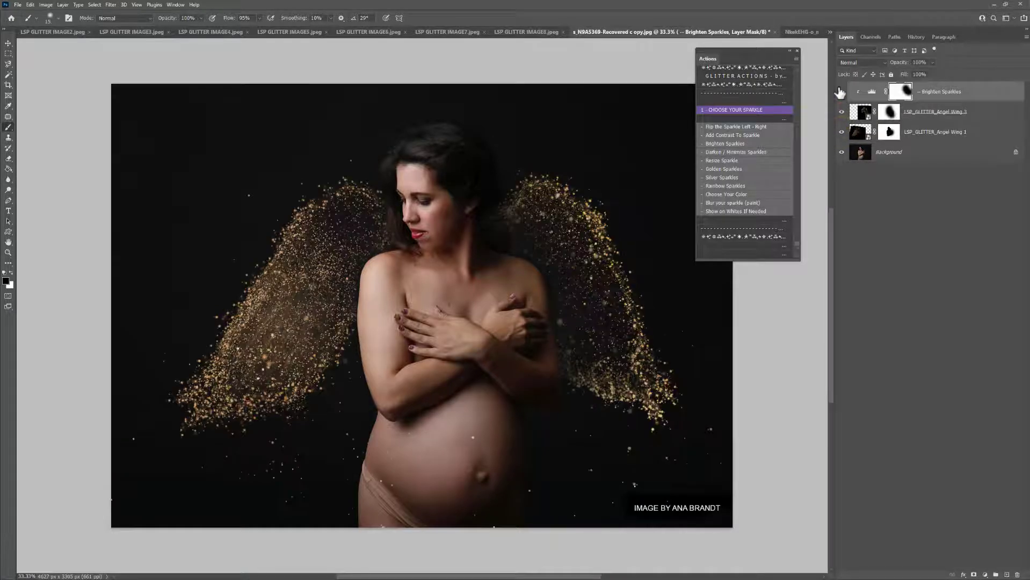
Run 1 - CHOOSE YOUR SPARKLE and place LSP_GLITTER_Flow.jpg.
click(731, 110)
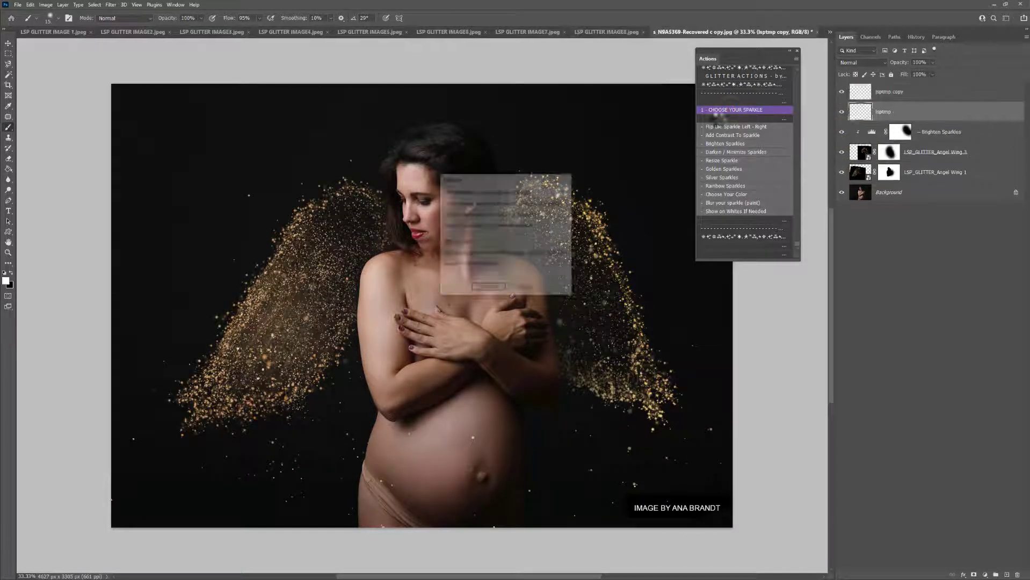
click(498, 292)
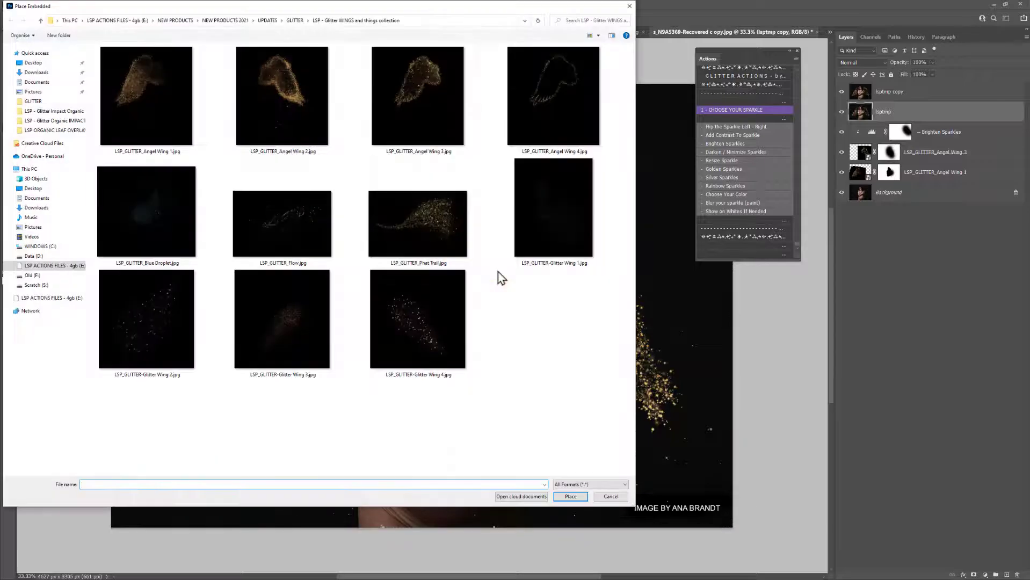
click(545, 234)
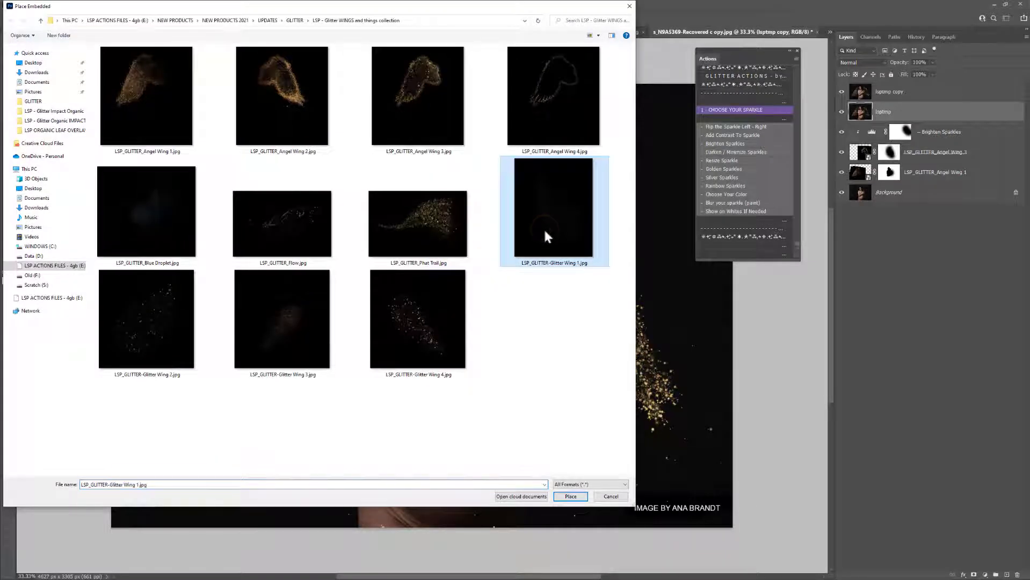
click(274, 248)
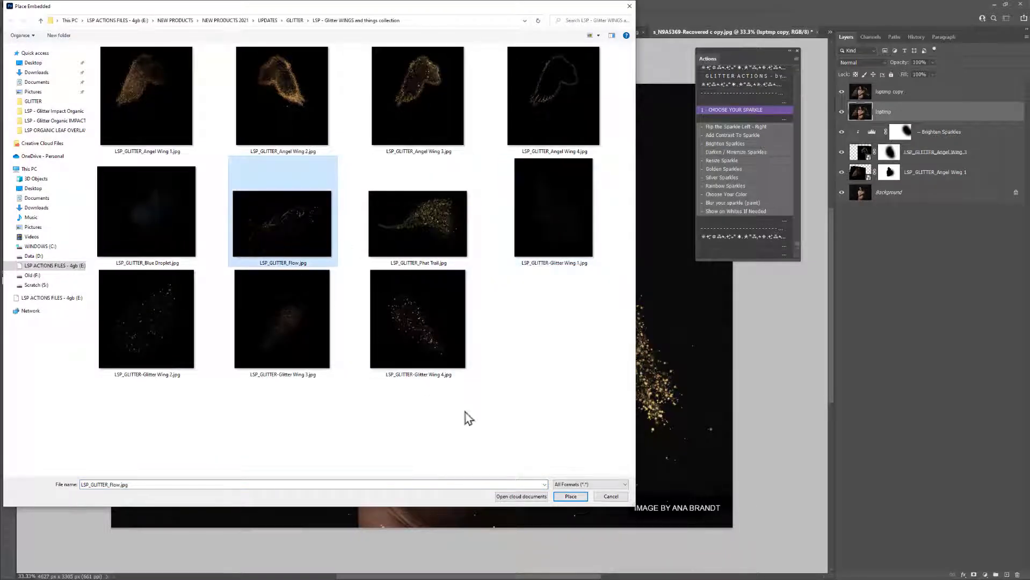
click(570, 497)
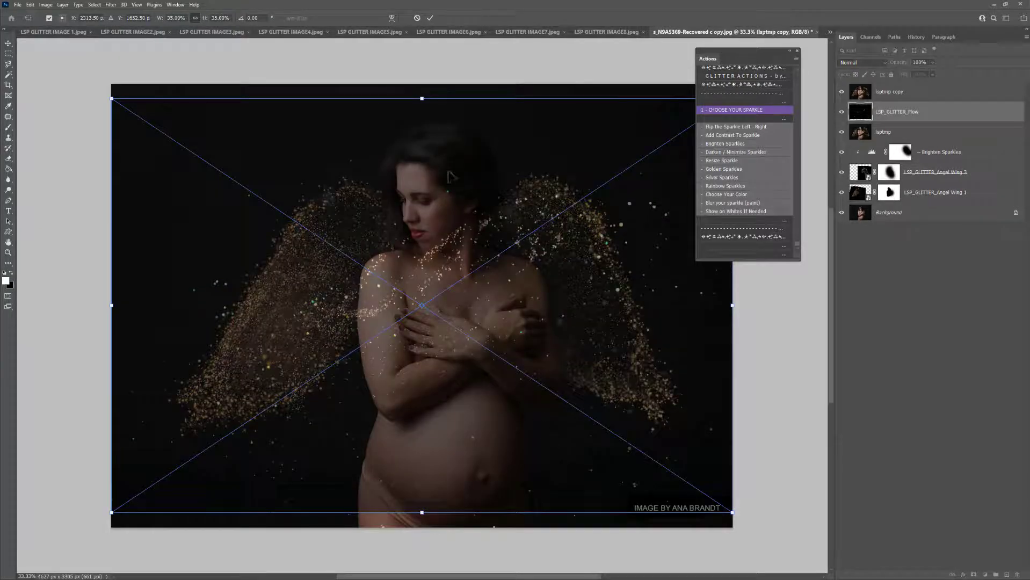
Fit the LSP_GLITTER_Flow overlay over the woman's belly at about 29.4% scale and -7.25° rotation, and run Golden Sparkles on it.
drag(422, 98, 422, 192)
drag(478, 233, 464, 360)
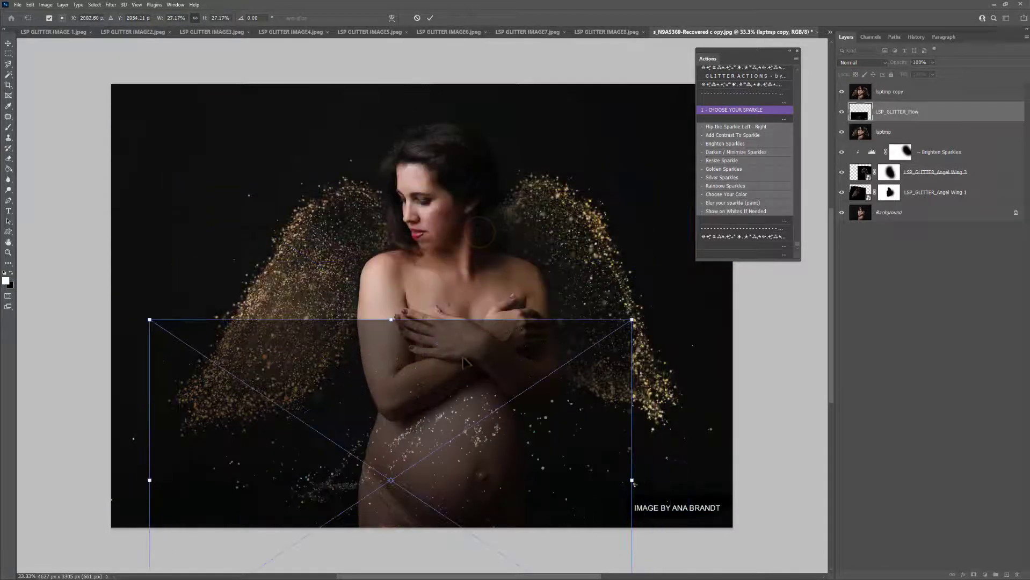
drag(633, 317, 627, 260)
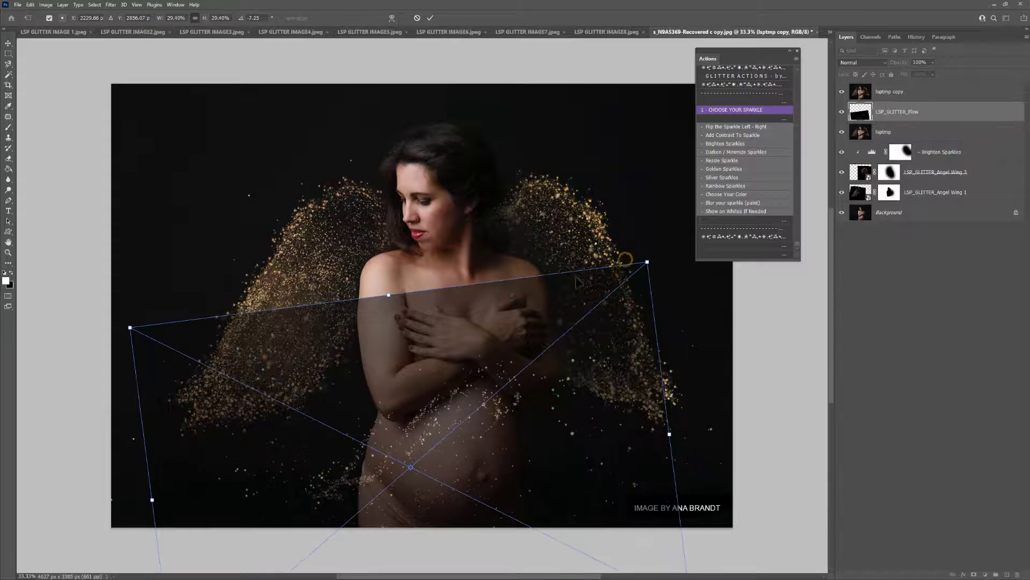
drag(548, 342, 565, 341)
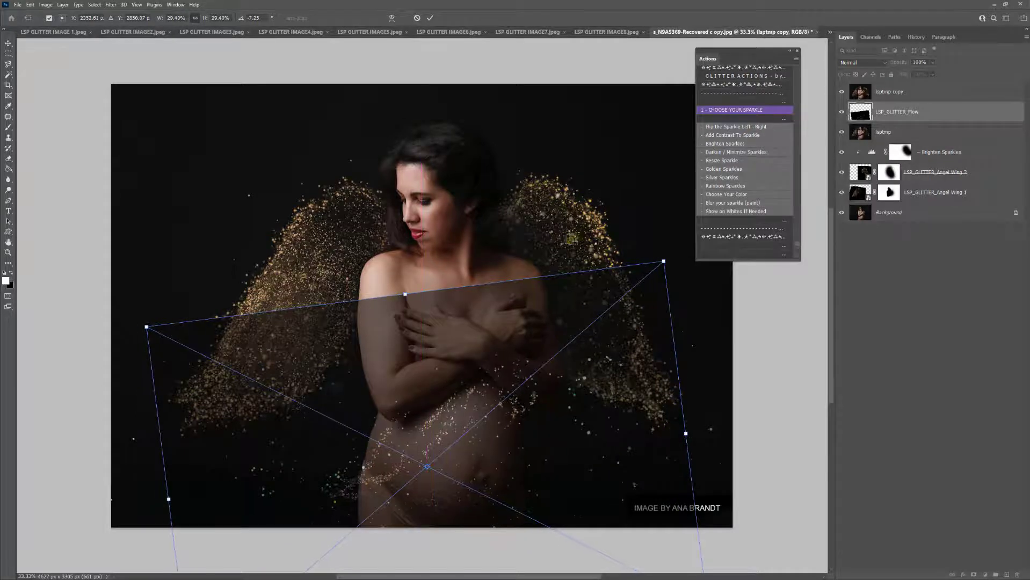
key(Return)
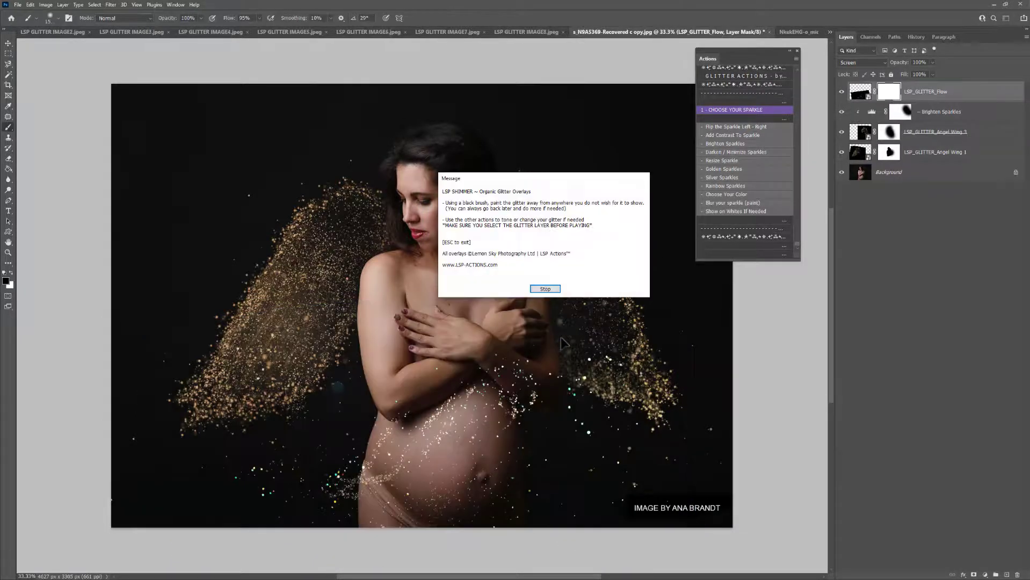
click(545, 289)
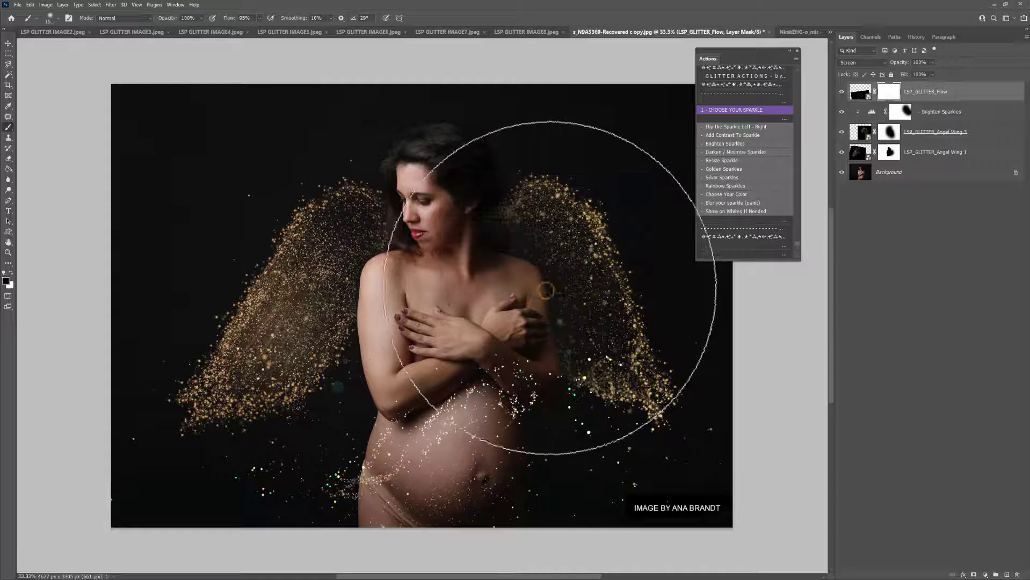
click(719, 169)
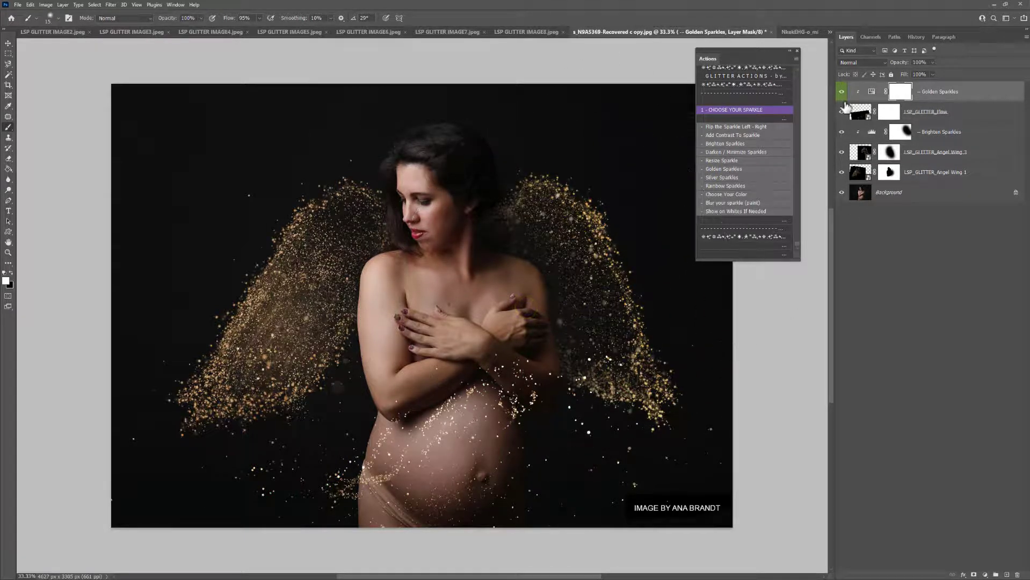
Run Resize Sparkle on the LSP_GLITTER_Flow layer, enlarging it to about 139% and rotating it about 9.7° so it crosses her chest and both wings.
click(923, 119)
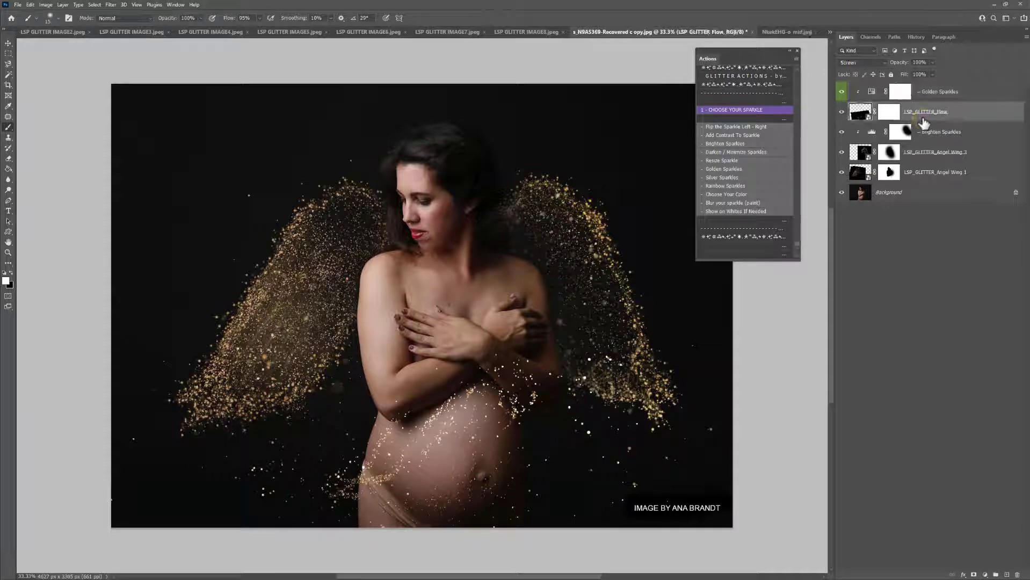
click(734, 163)
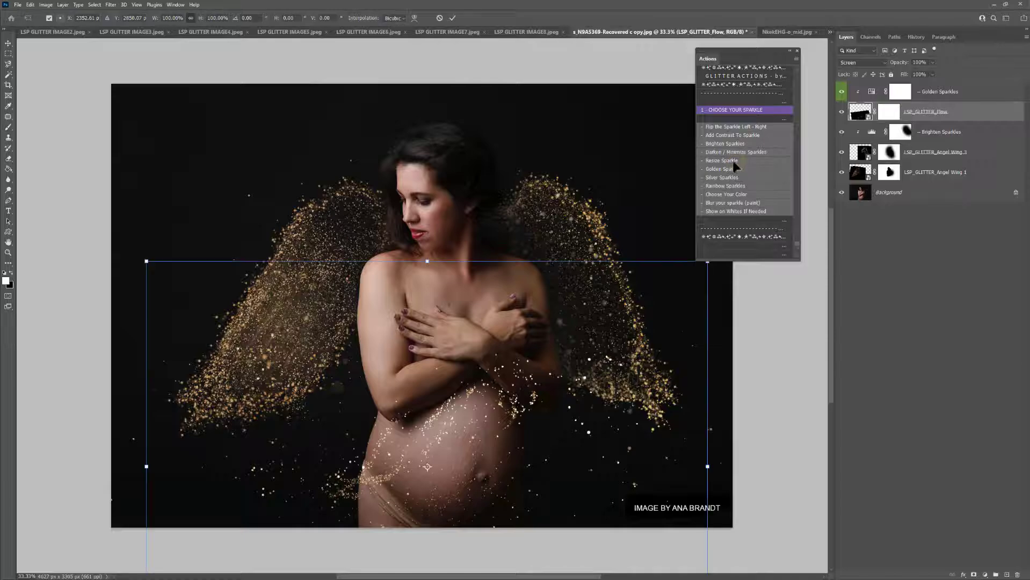
drag(426, 262, 427, 101)
drag(575, 249, 531, 290)
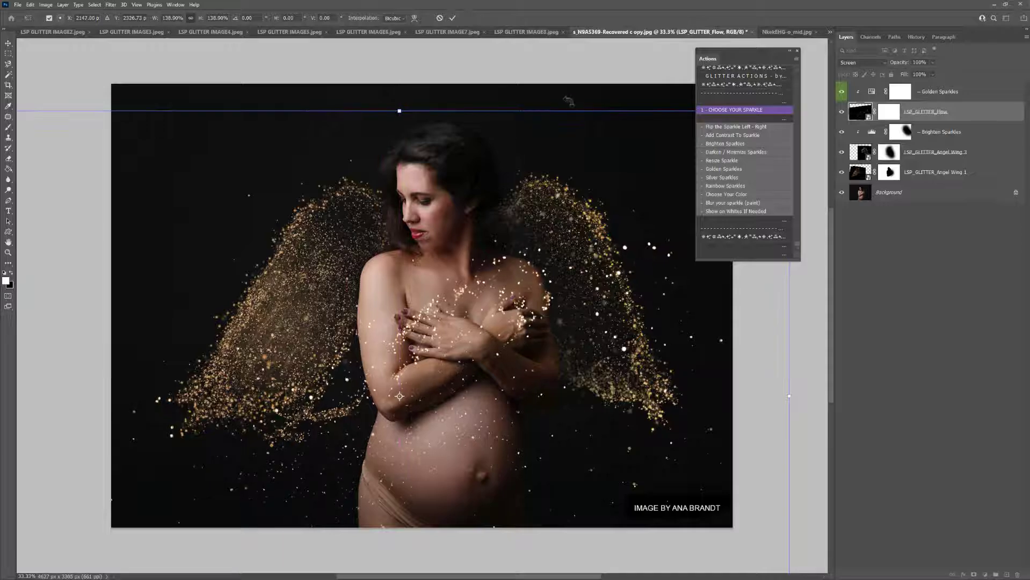
drag(569, 101, 618, 129)
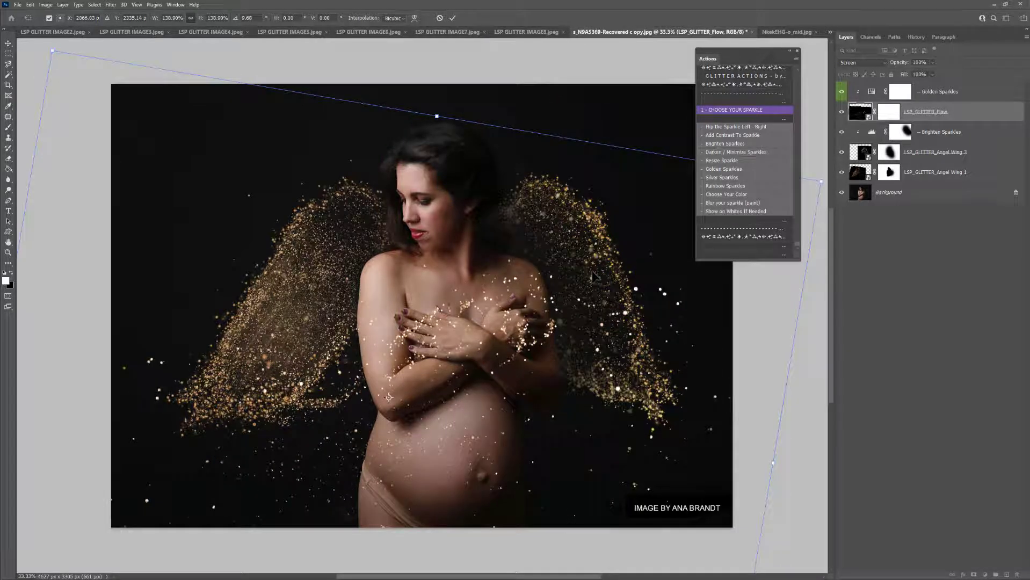
key(Return)
key(b)
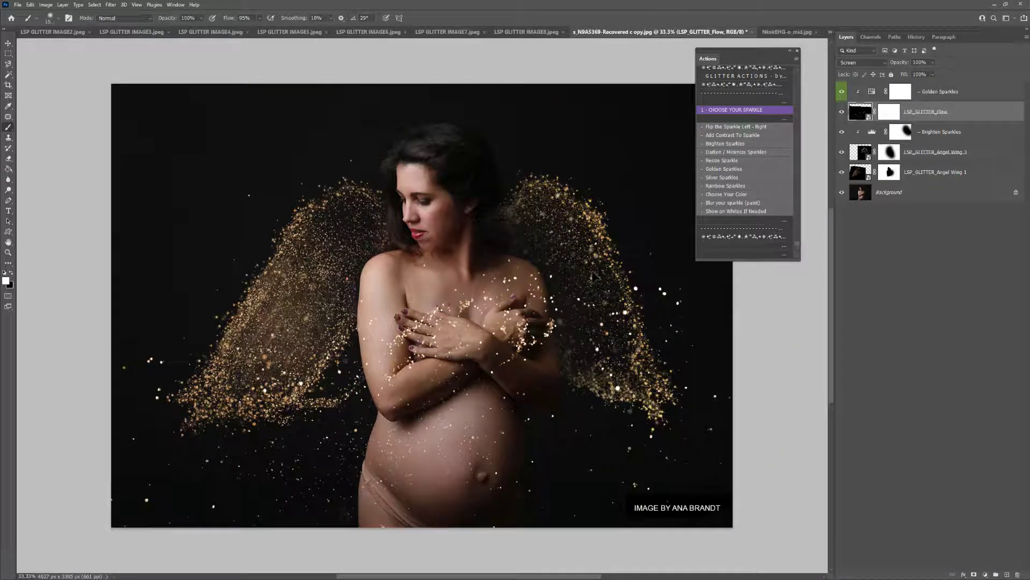
Toggle the visibility of the Flow, Angel Wing 3 and Angel Wing 1 layers to compare the portrait with and without the overlays.
click(842, 112)
click(842, 111)
click(842, 111)
click(841, 153)
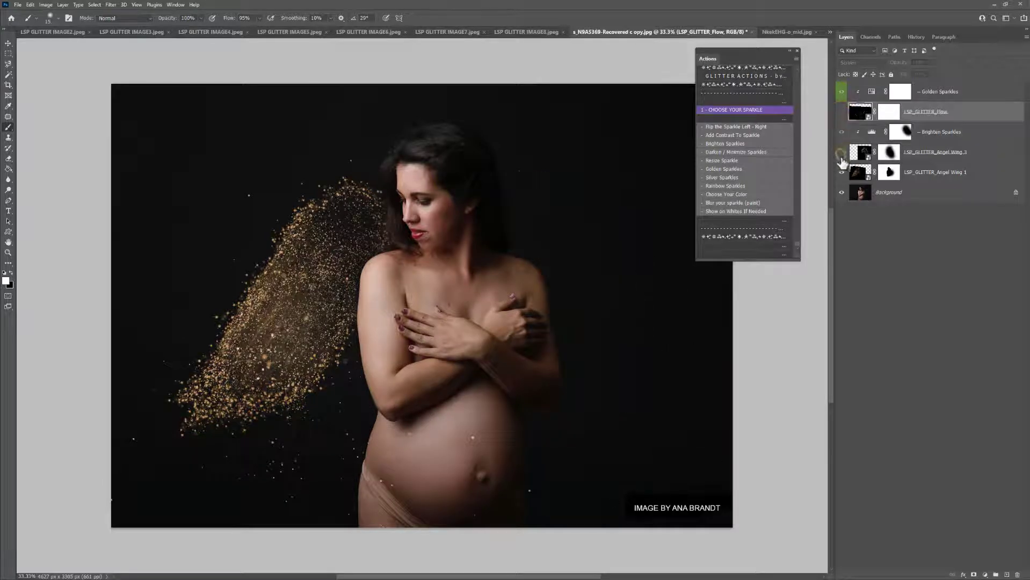
click(842, 173)
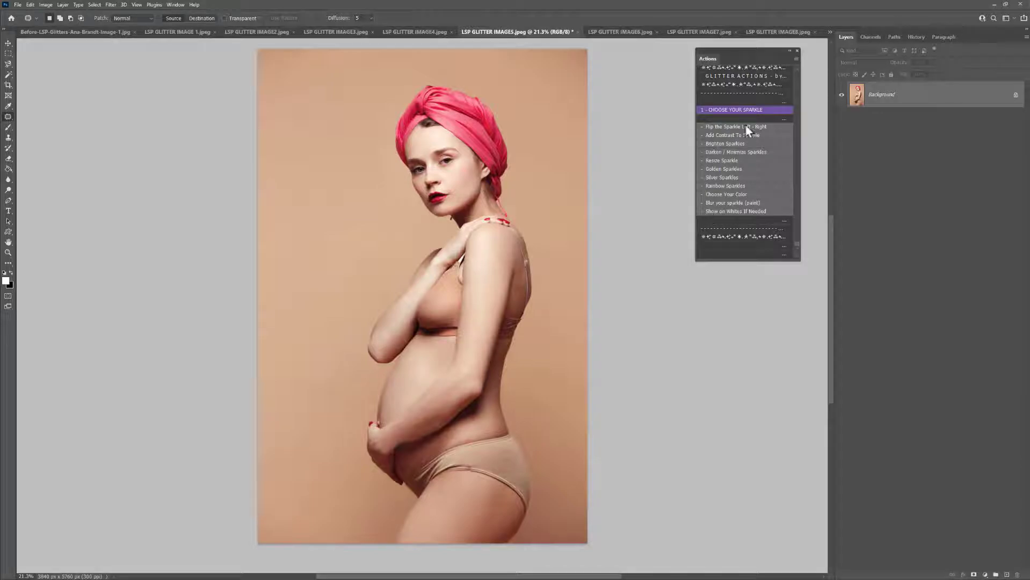
On LSP GLITTER IMAGE5.jpeg, run 1 - CHOOSE YOUR SPARKLE and place LSP_SPARKLE_Bokeh Light Crush.jpg from the LSP - Glitter SPARKLE BOKEH collection folder.
click(752, 110)
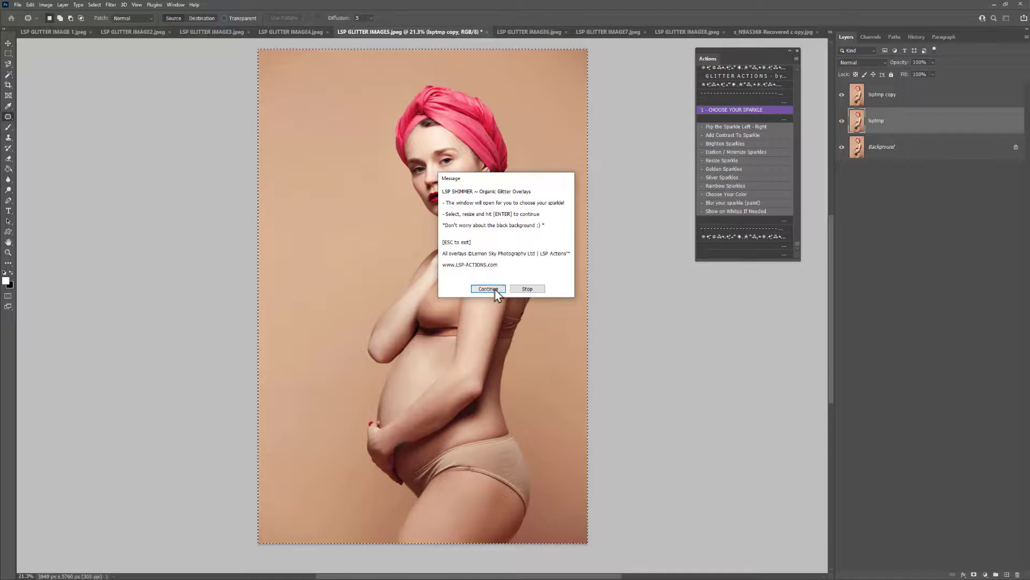
click(489, 289)
click(295, 21)
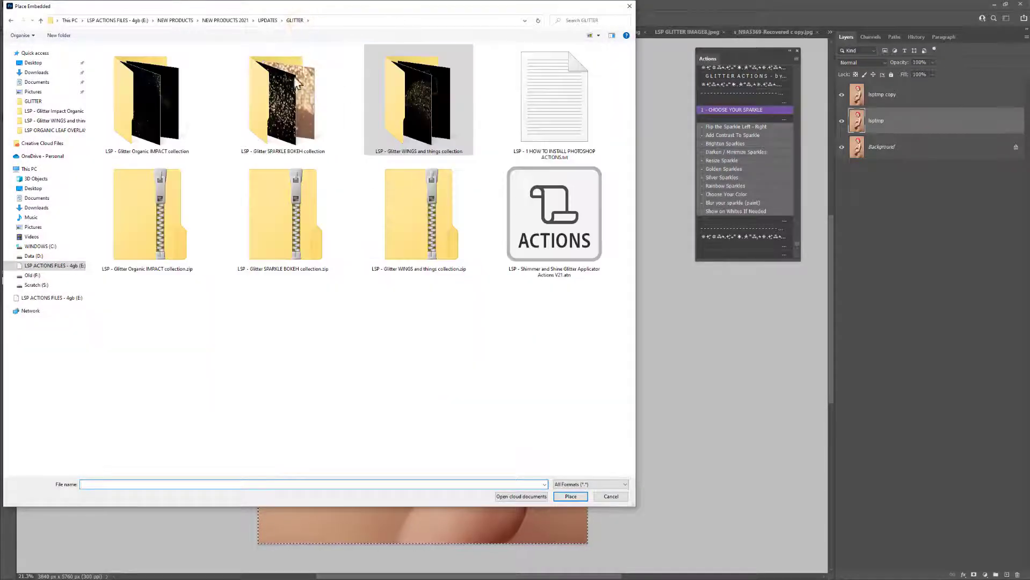
double_click(291, 104)
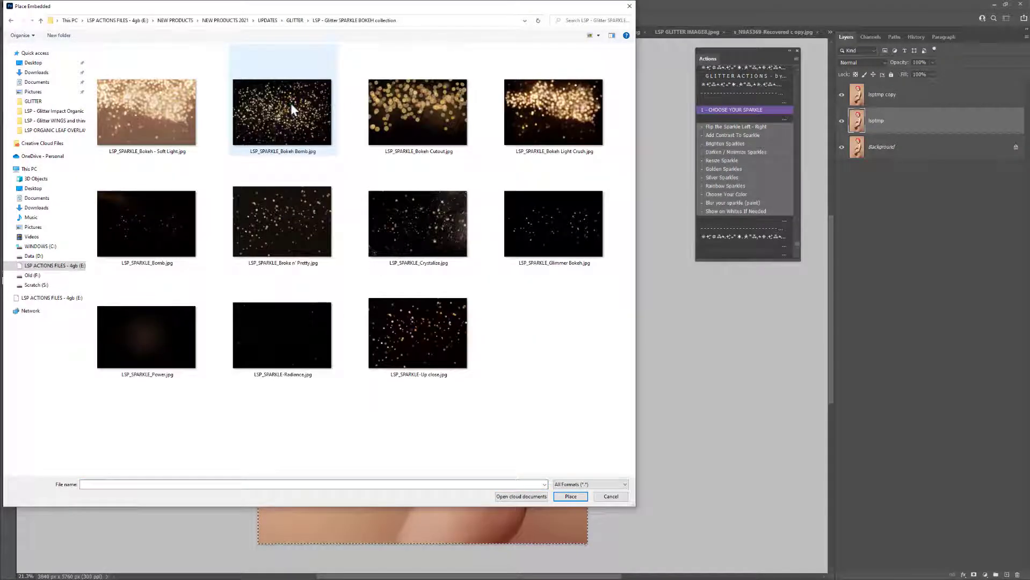
double_click(534, 141)
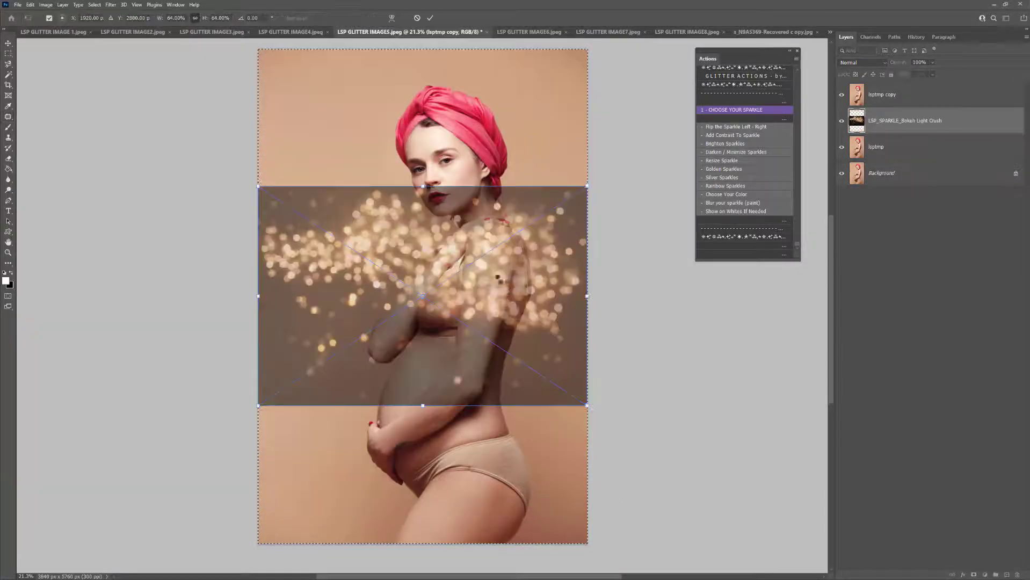
Scale the Bokeh Light Crush overlay to about 101.7%, rotate it about 0.6°, and position it across the upper part of the portrait.
drag(498, 277, 448, 344)
drag(526, 248, 721, 115)
drag(449, 334, 436, 285)
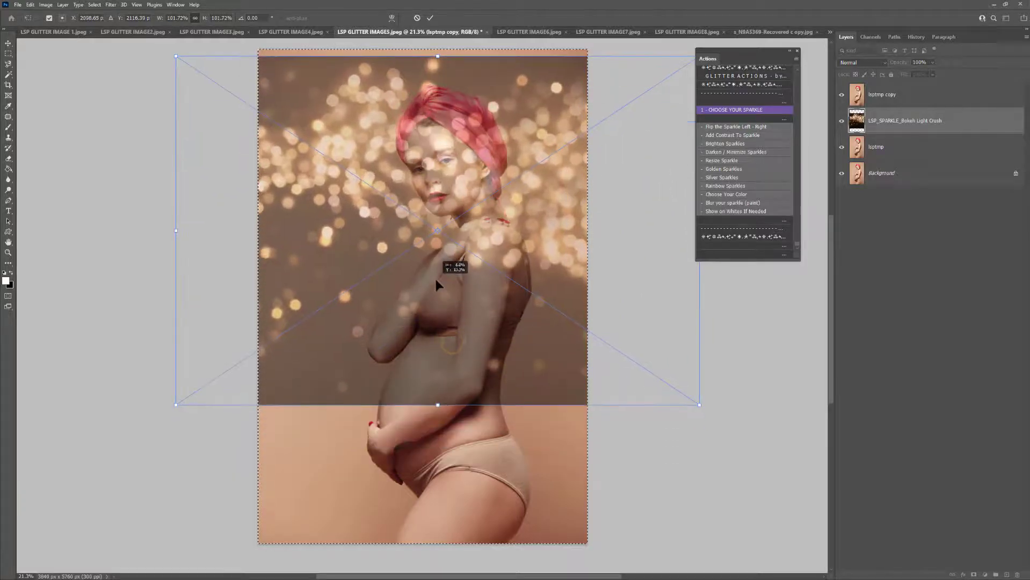
drag(456, 476, 453, 476)
drag(452, 322, 450, 318)
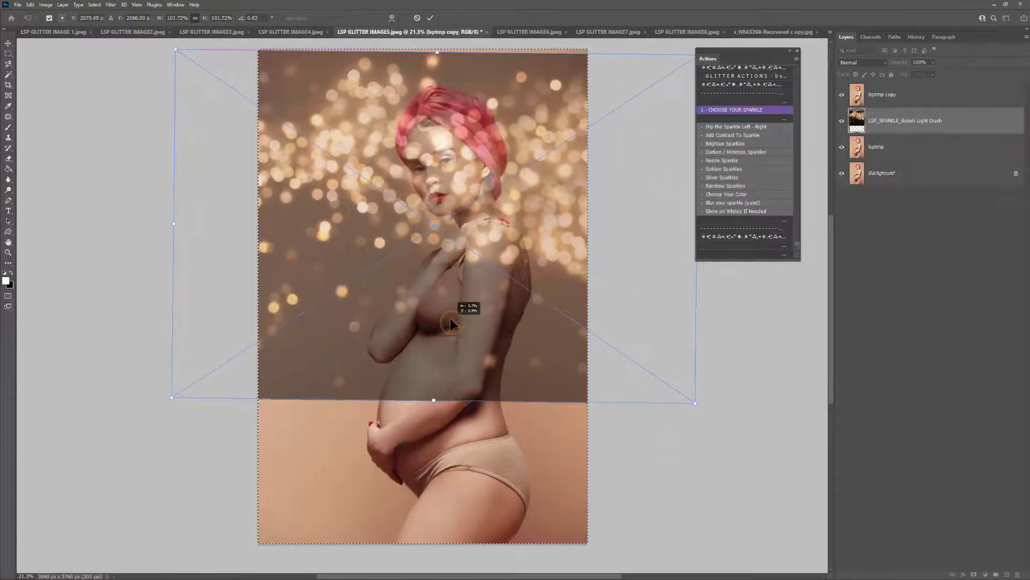
drag(476, 271, 476, 266)
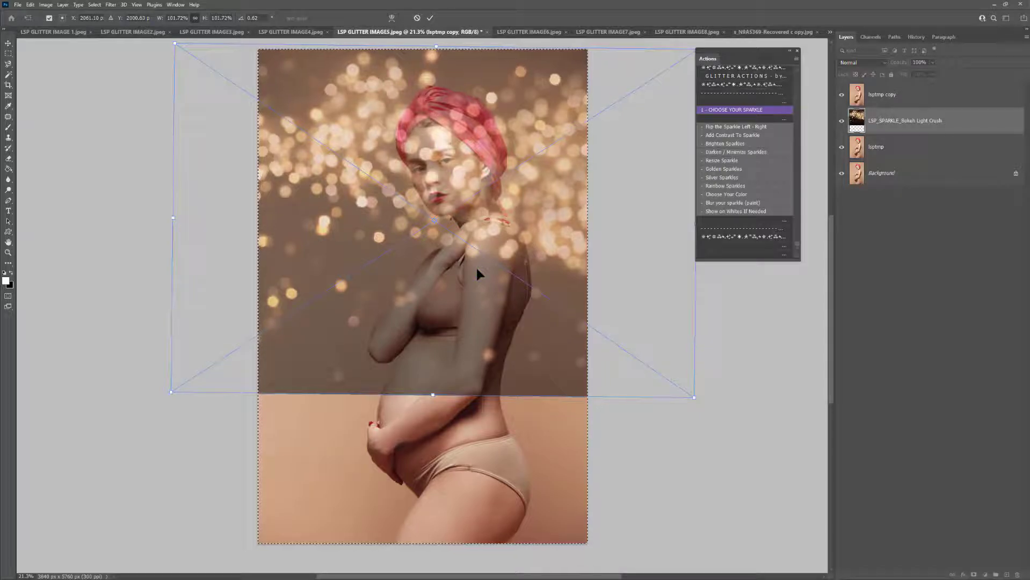
key(Return)
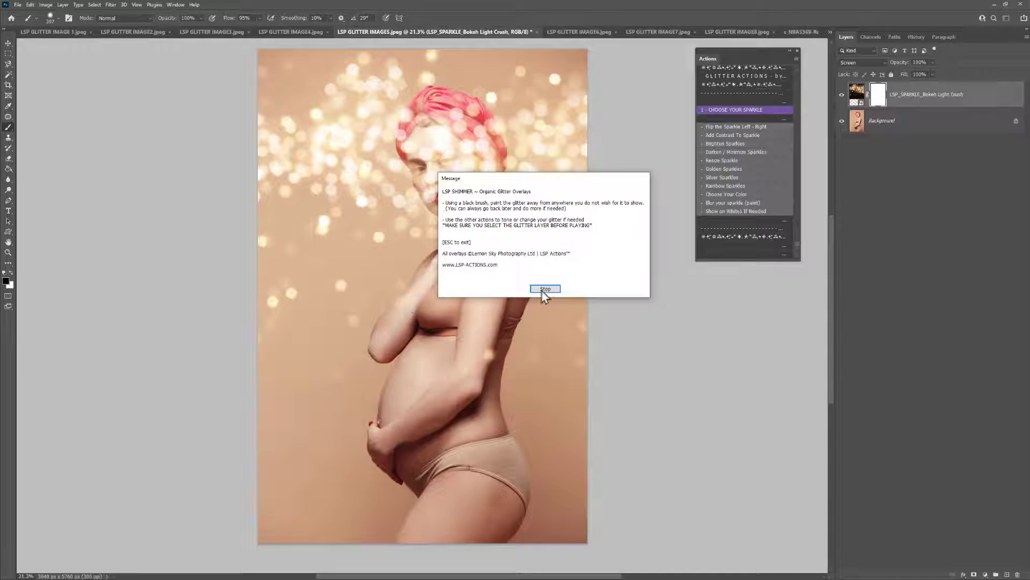
click(546, 290)
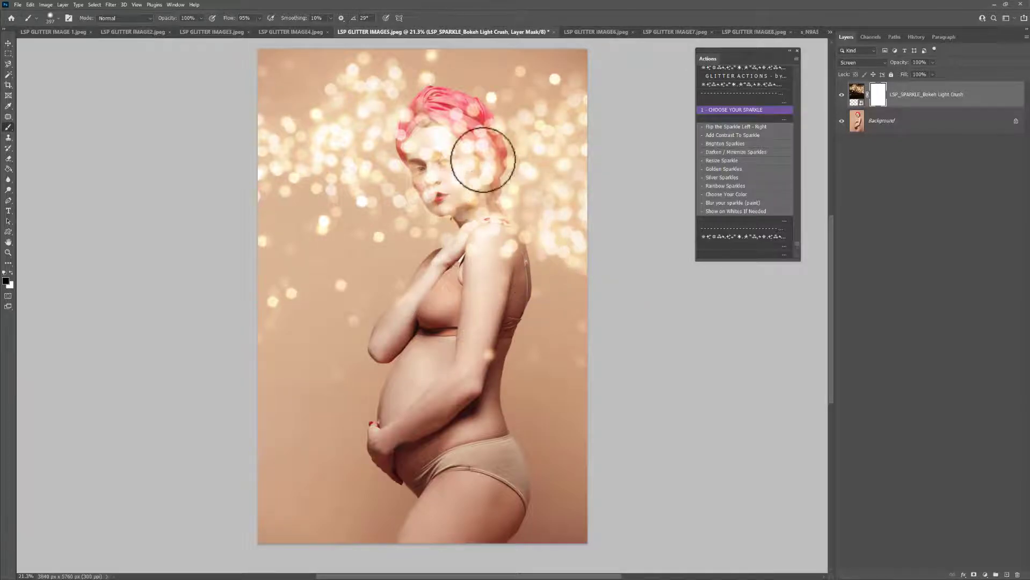
Paint the Bokeh Light Crush mask black over the woman's head, shoulder and arms, touching up the edges with white.
mouse_move(483, 159)
mouse_down()
mouse_move(468, 132)
mouse_move(484, 155)
mouse_move(481, 137)
mouse_move(487, 166)
mouse_move(480, 216)
mouse_move(459, 184)
mouse_move(468, 207)
mouse_move(442, 195)
mouse_move(416, 138)
mouse_move(432, 107)
mouse_move(452, 105)
mouse_move(482, 127)
mouse_move(488, 168)
mouse_move(461, 114)
mouse_move(438, 107)
mouse_move(419, 119)
mouse_move(418, 147)
mouse_move(437, 135)
mouse_move(454, 190)
mouse_move(462, 152)
mouse_move(427, 171)
mouse_move(438, 161)
mouse_move(427, 166)
mouse_move(438, 180)
mouse_move(451, 178)
mouse_move(481, 247)
mouse_move(481, 215)
mouse_move(505, 236)
mouse_move(505, 287)
mouse_up()
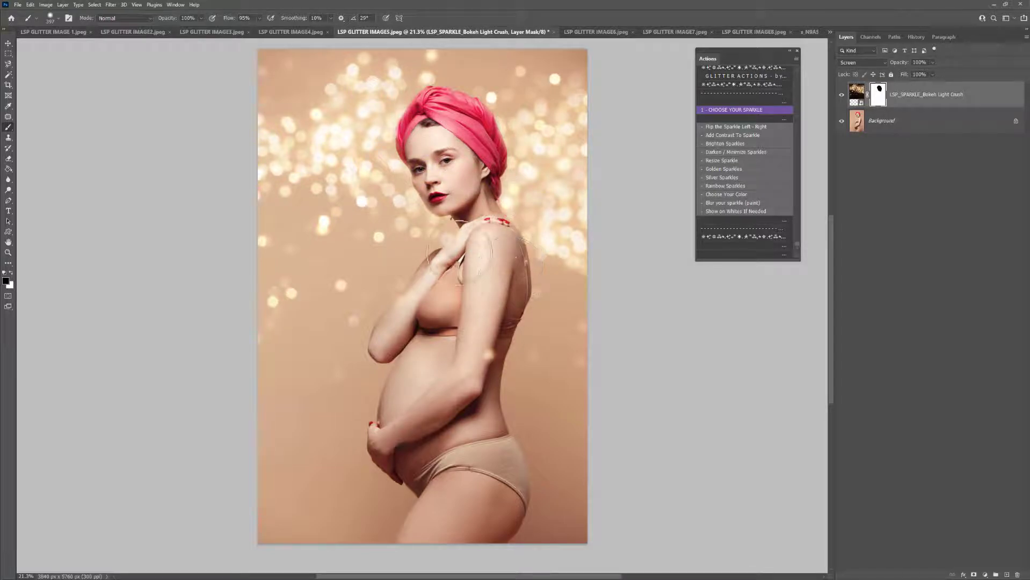
drag(460, 253, 466, 244)
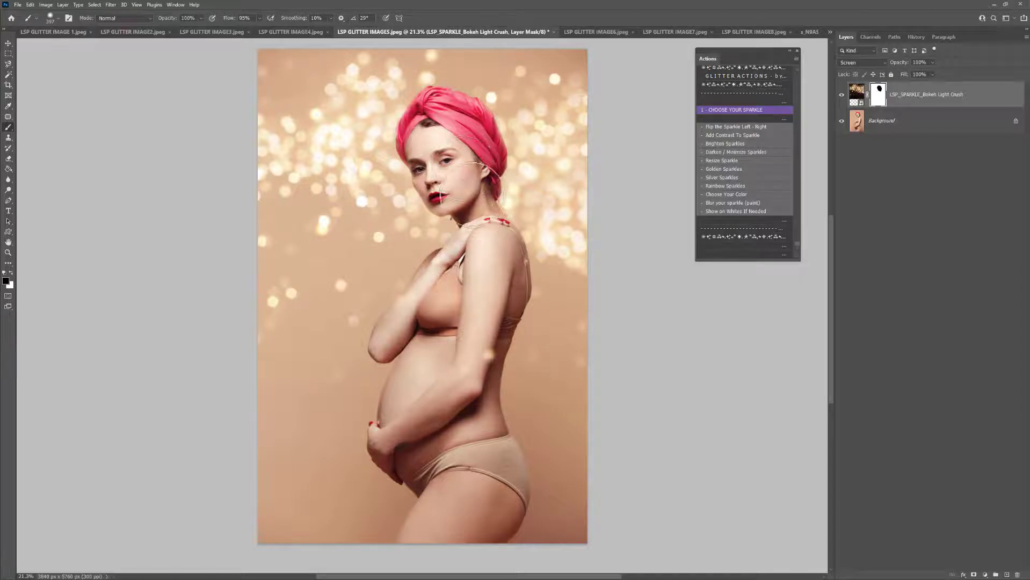
drag(471, 195, 462, 168)
key(x)
mouse_move(438, 233)
mouse_down()
mouse_move(441, 145)
mouse_move(449, 154)
mouse_up()
key(x)
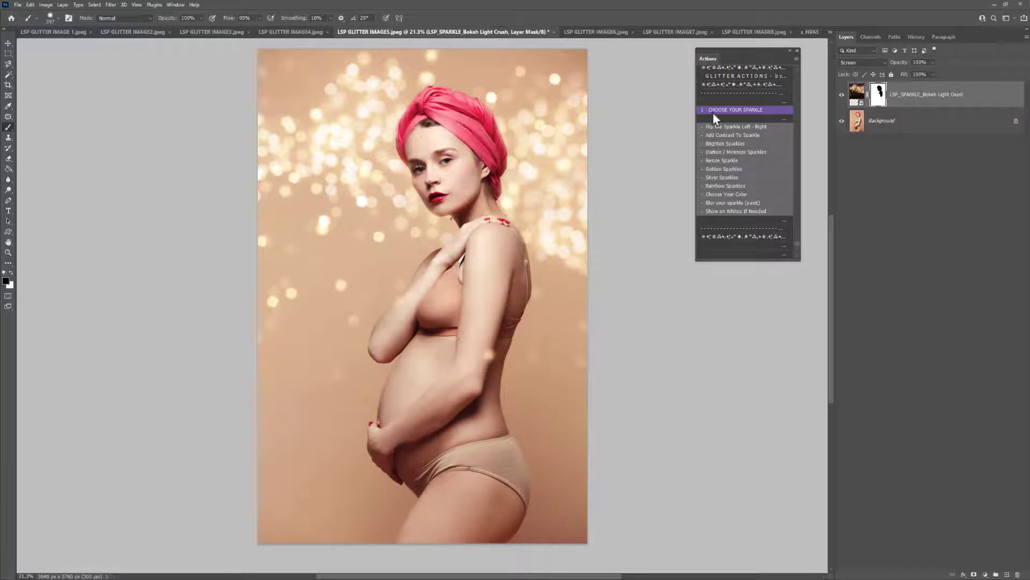
Run 1 - CHOOSE YOUR SPARKLE again and place LSP_SPARKLE_Glimmer Bokeh.jpg.
click(729, 110)
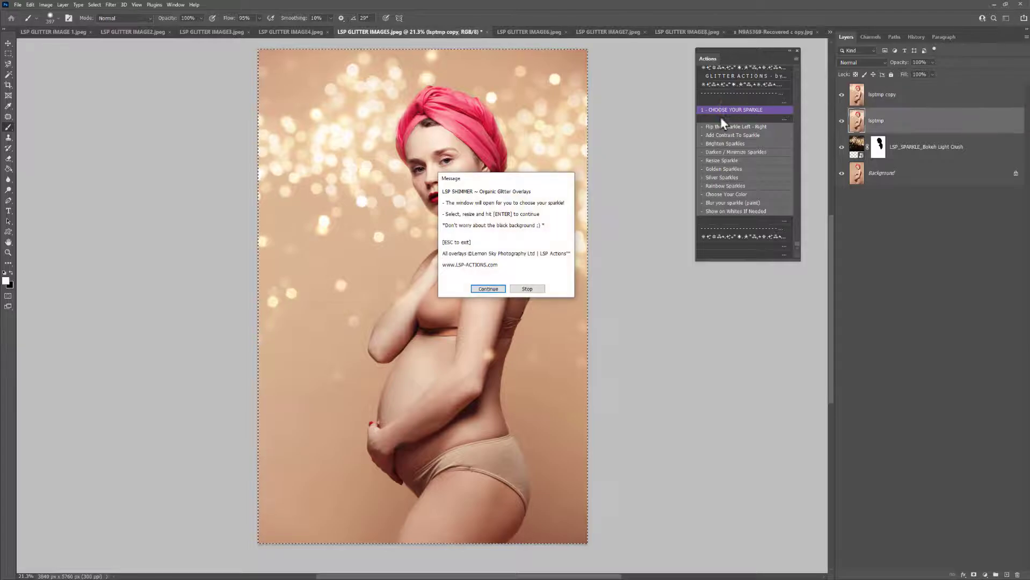
click(489, 289)
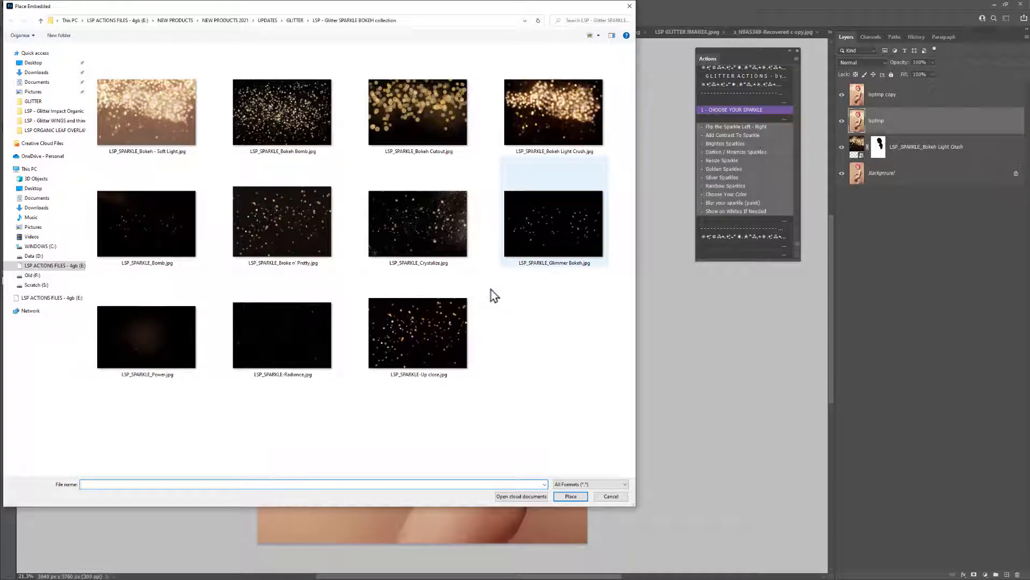
double_click(542, 228)
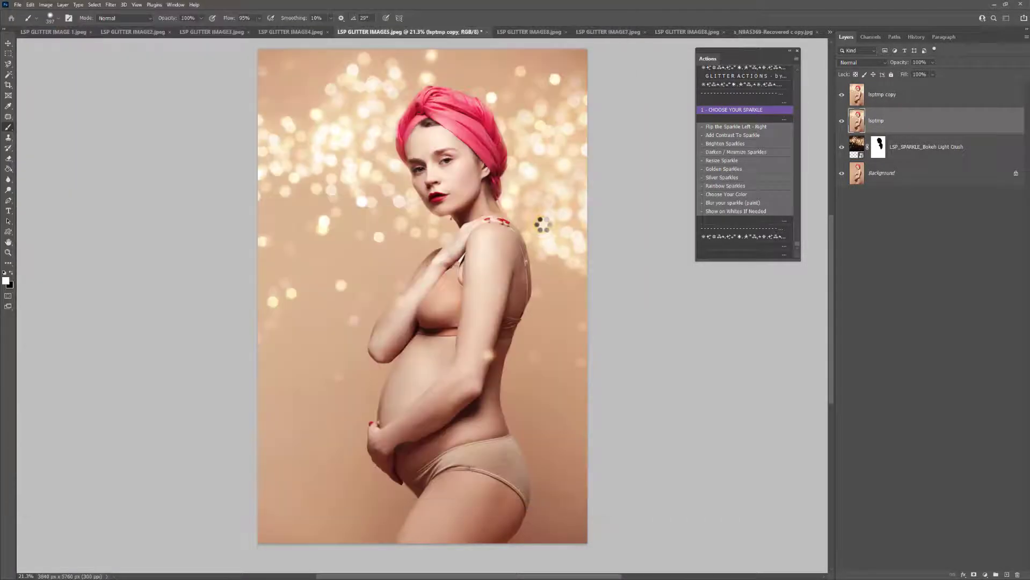
Fit the Glimmer Bokeh overlay over the whole portrait at 90° rotation and about 96% scale, and paint its mask black over the face.
drag(609, 301, 402, 477)
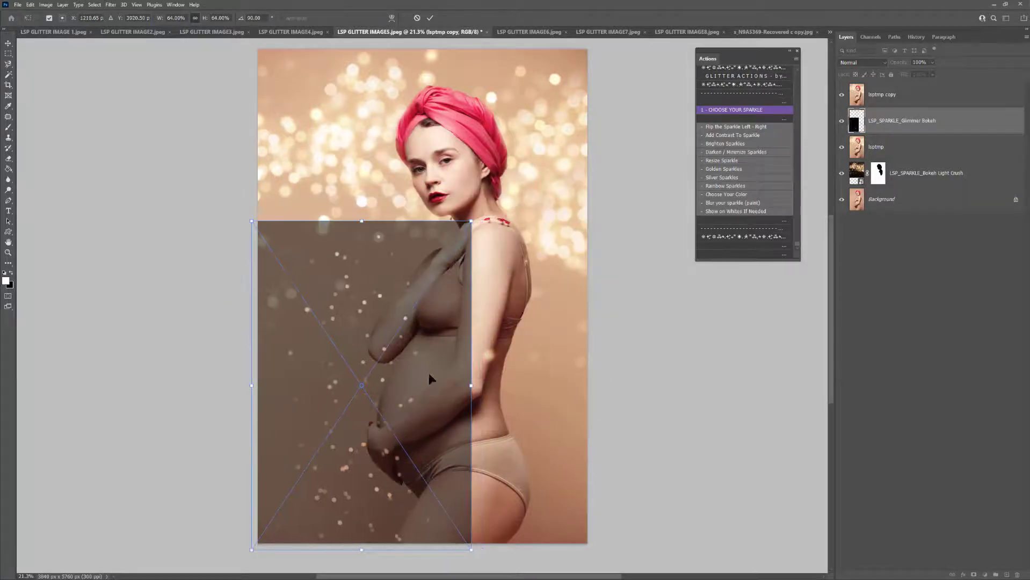
drag(473, 221, 610, 78)
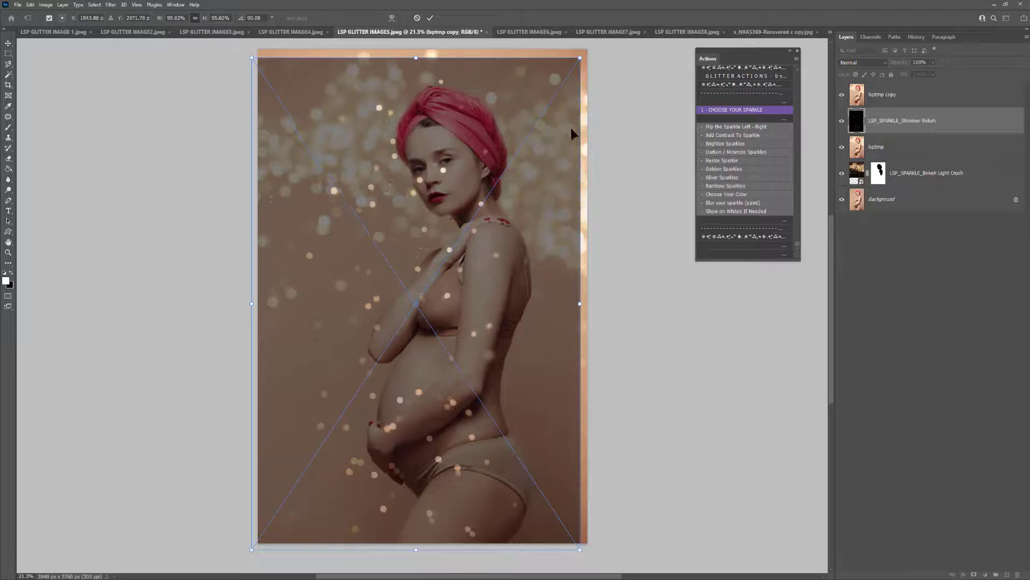
drag(519, 195, 525, 192)
key(Return)
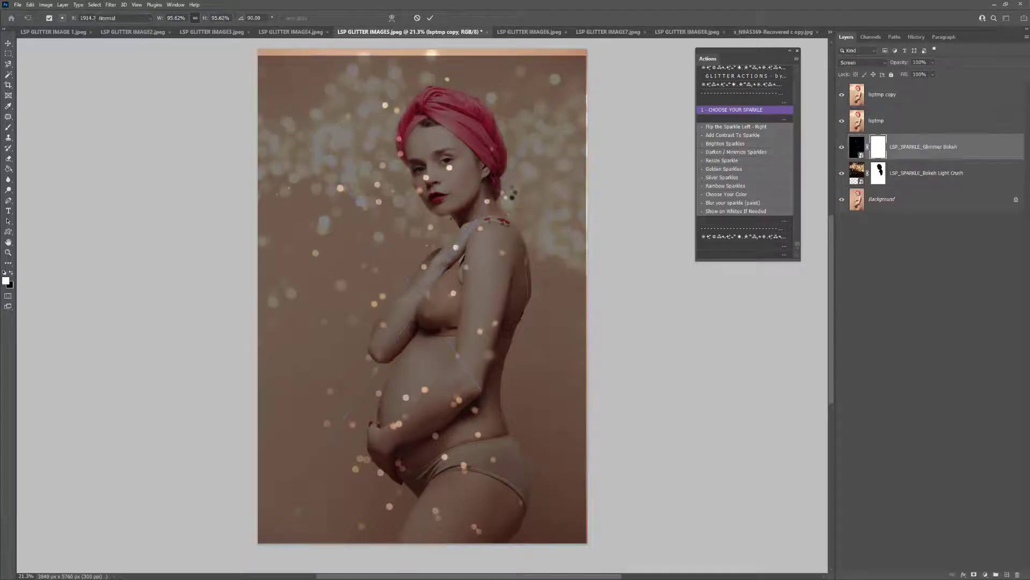
click(544, 290)
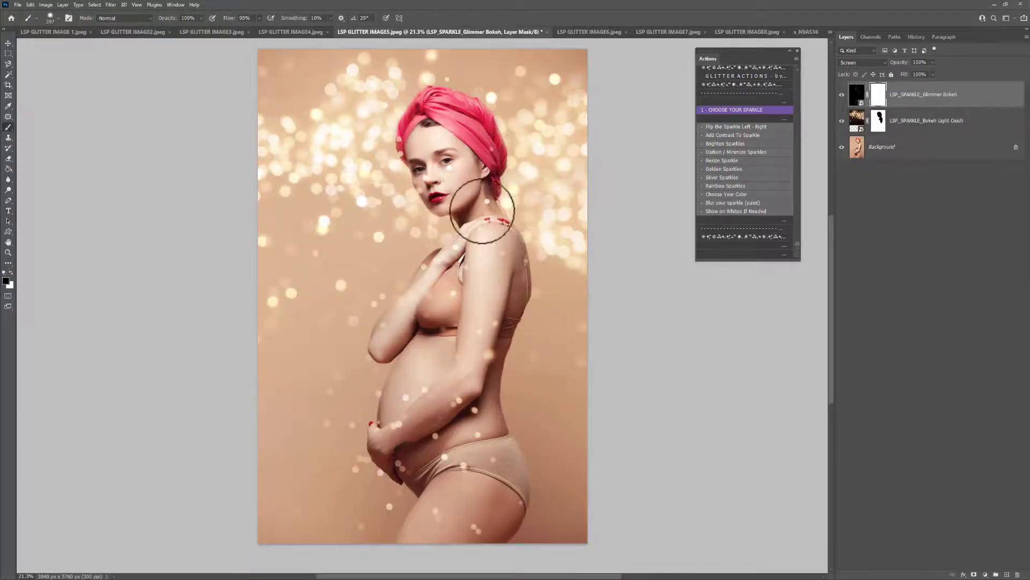
mouse_move(404, 185)
mouse_down()
mouse_move(399, 153)
mouse_move(442, 177)
mouse_move(455, 166)
mouse_up()
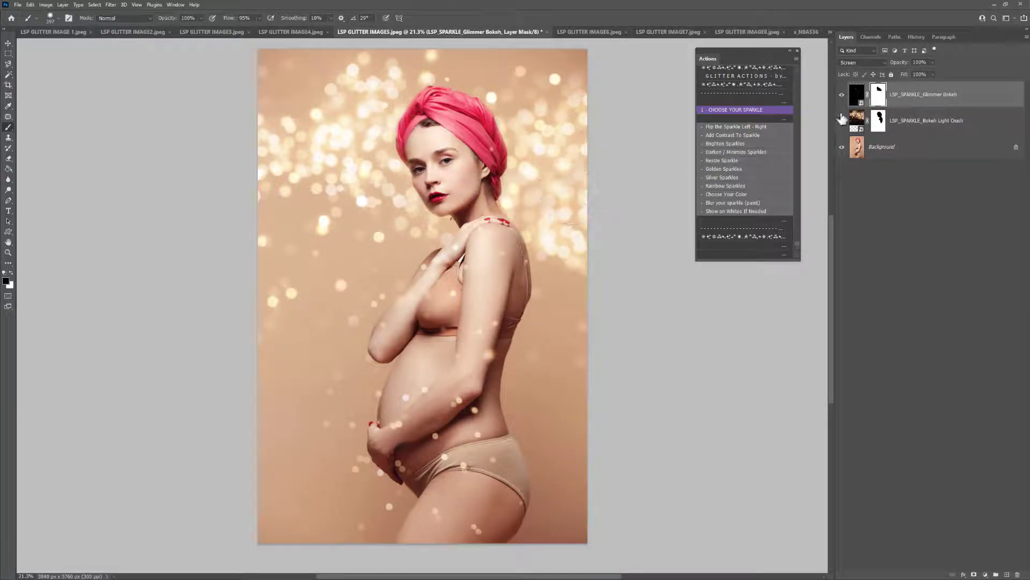
drag(841, 119, 844, 152)
In LSP GLITTER IMAGE4.jpeg, run 1 - CHOOSE YOUR SPARKLE and place LSP_GLITTER_Energy.jpg from the Organic IMPACT collection at its default size.
click(276, 31)
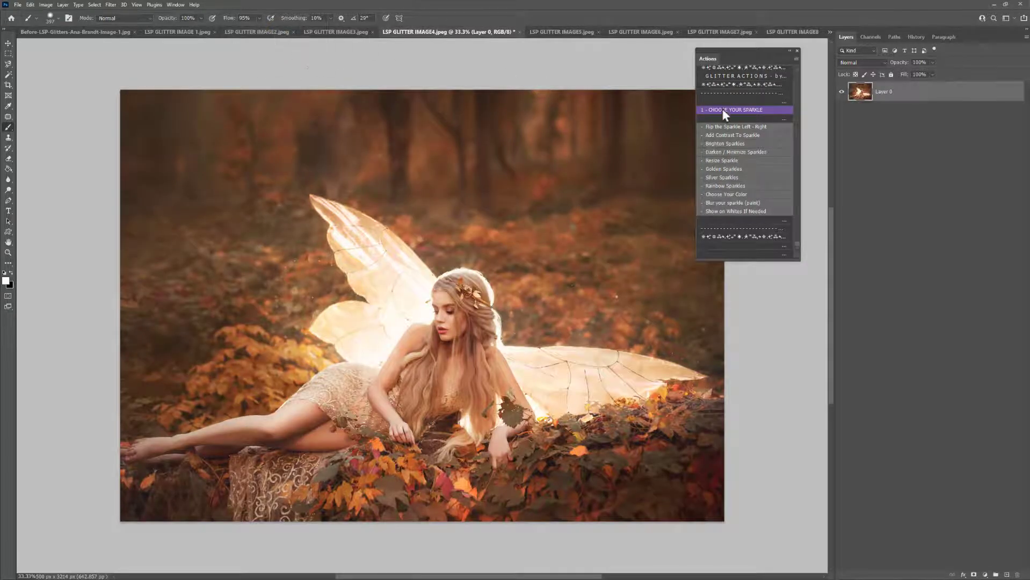
click(741, 110)
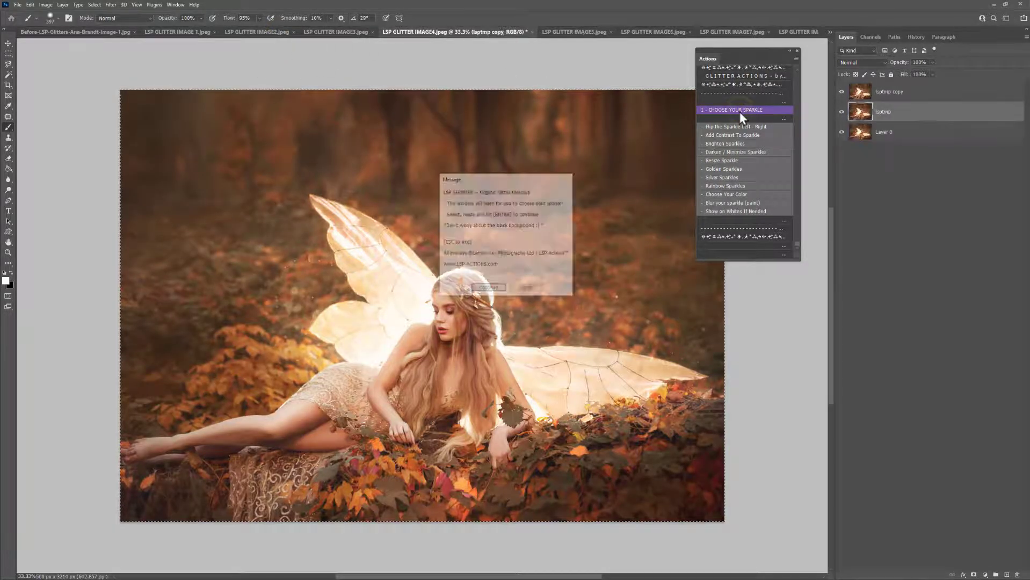
click(490, 288)
click(296, 20)
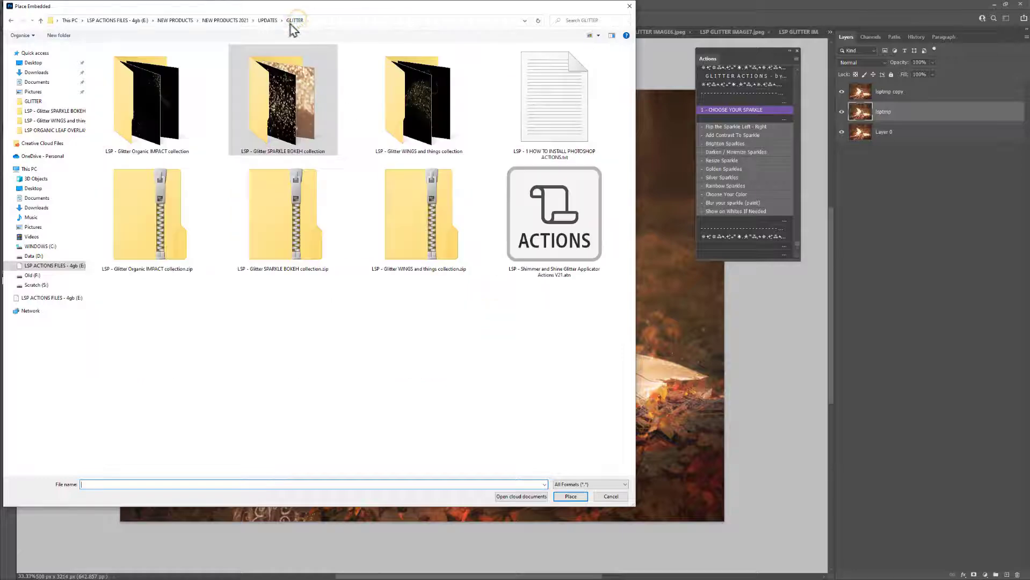
double_click(176, 112)
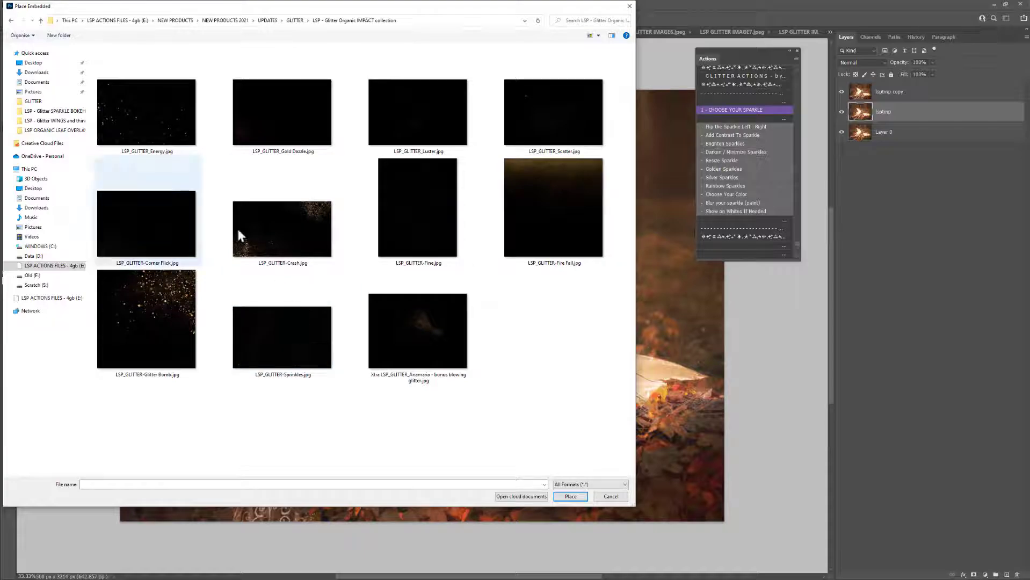
double_click(150, 110)
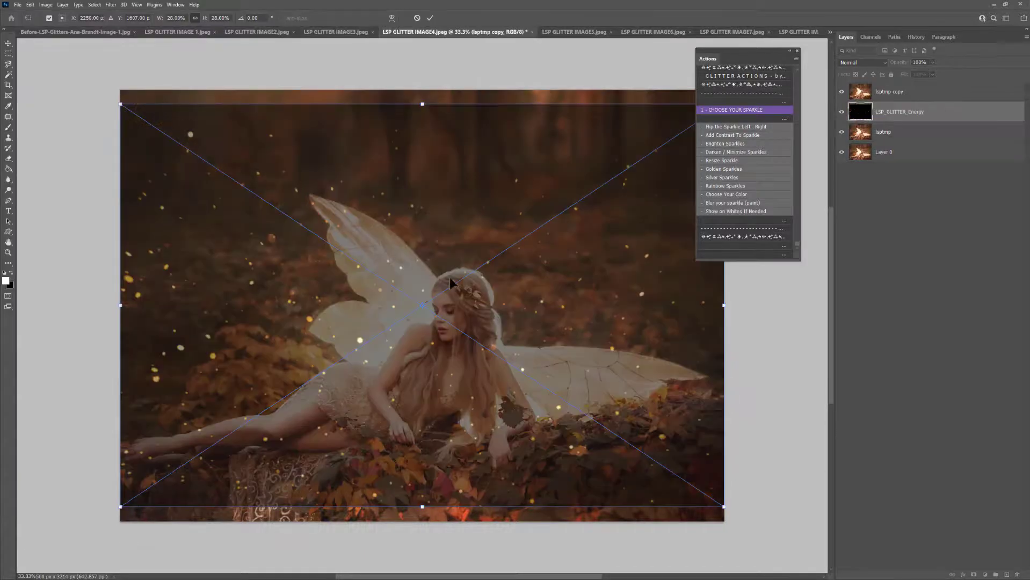
key(Return)
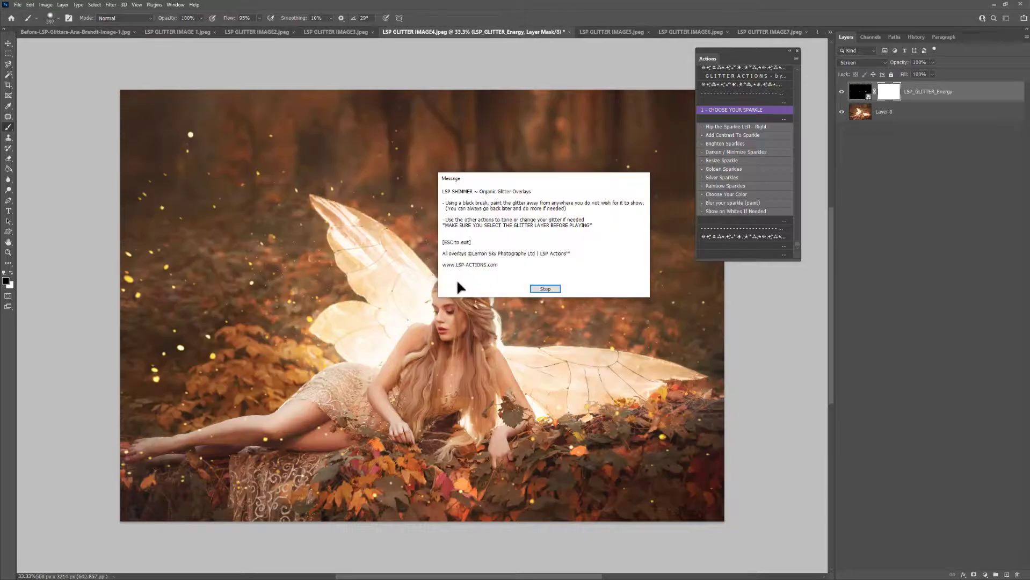
click(546, 290)
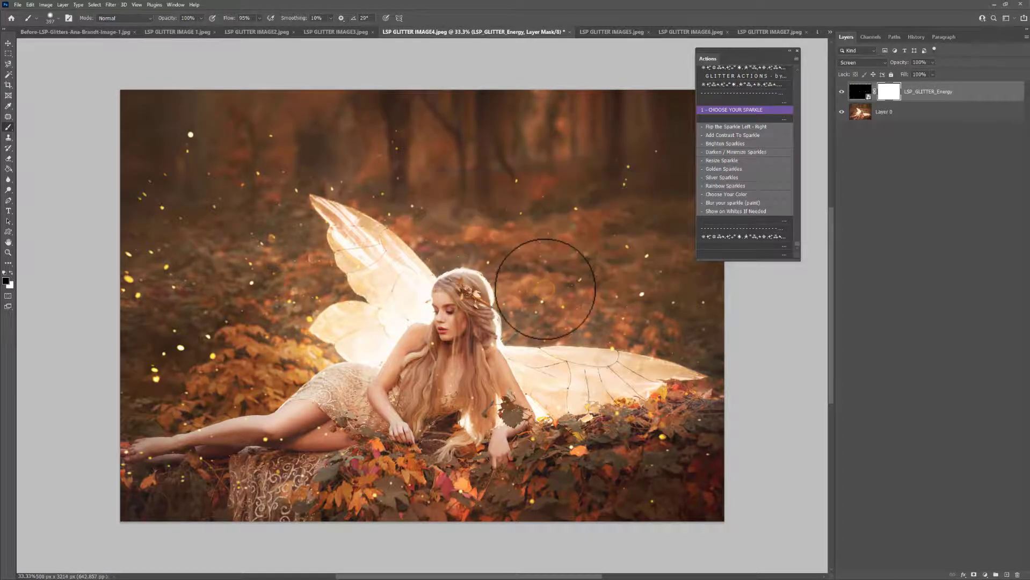
Compare the fairy image with the Energy glitter hidden and shown, and paint its mask black over the woman's face and upper body.
click(842, 92)
click(842, 92)
click(842, 91)
click(842, 92)
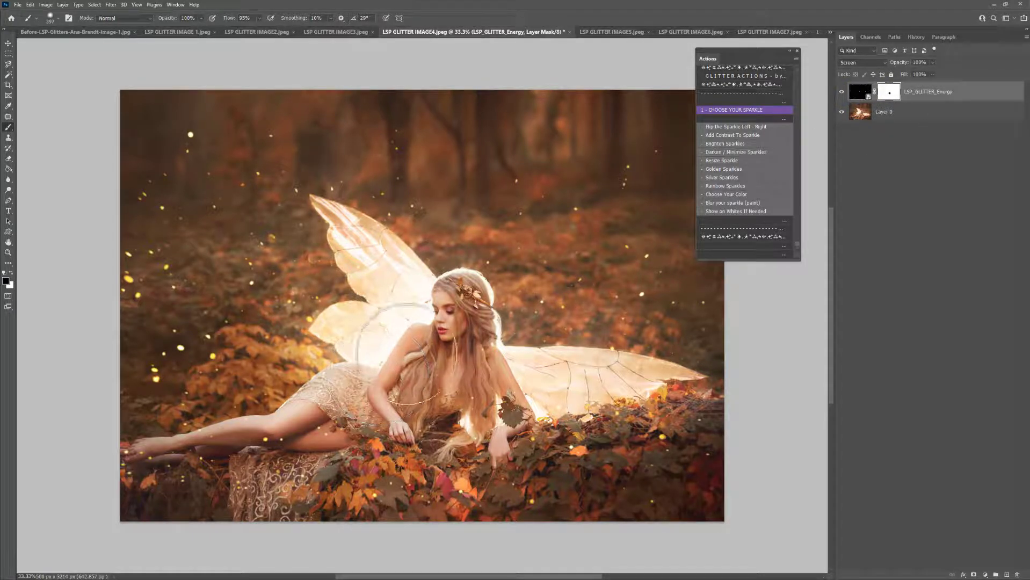
Run 1 - CHOOSE YOUR SPARKLE again and place LSP_GLITTER-Fire Fall.jpg.
click(736, 114)
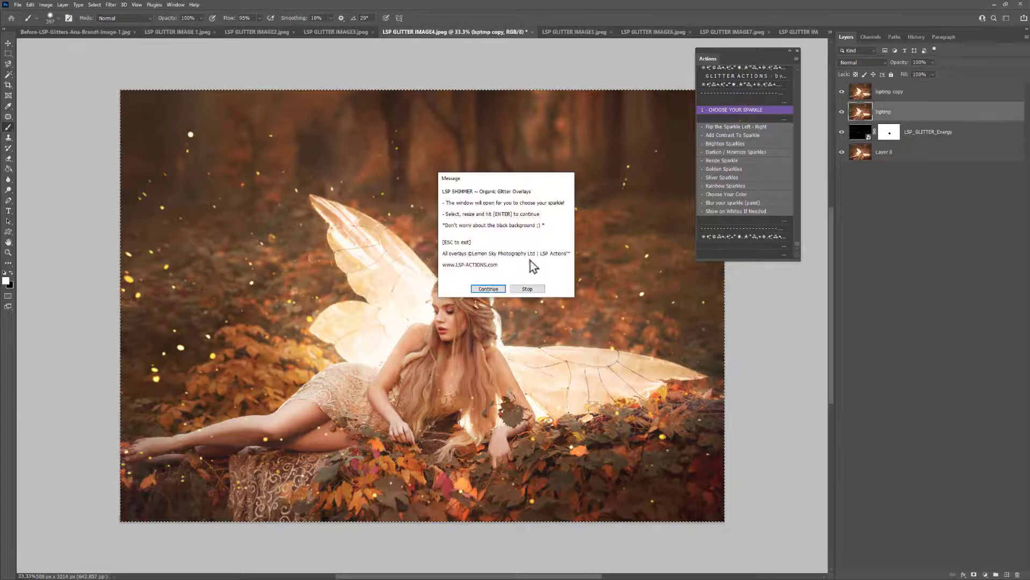
click(487, 291)
double_click(565, 185)
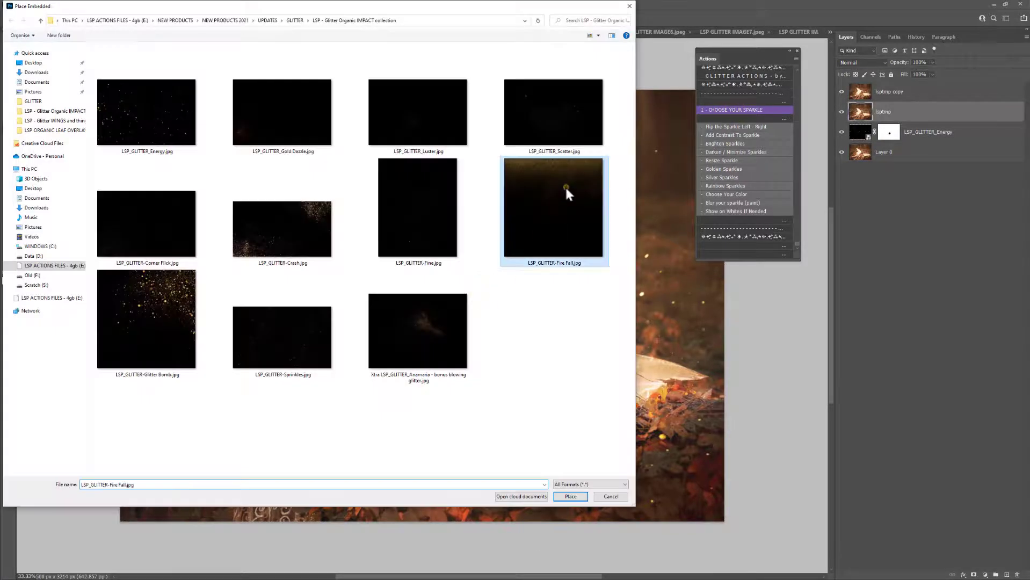
Scale the Fire Fall overlay to about 8.4% so it spans the image width, and shift it upward over the forest background.
drag(442, 385, 410, 387)
drag(544, 301, 727, 310)
drag(611, 311, 608, 277)
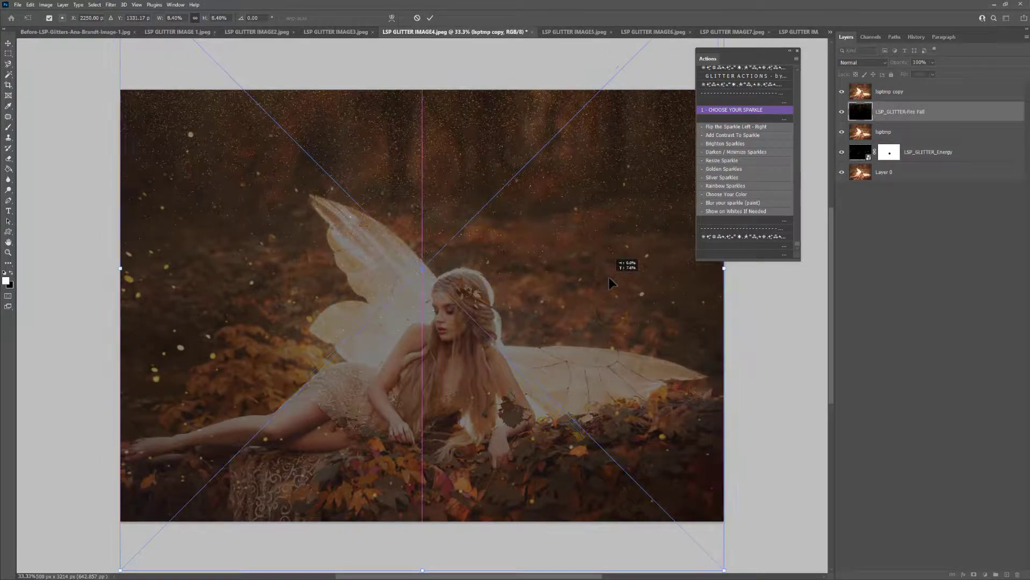
key(Return)
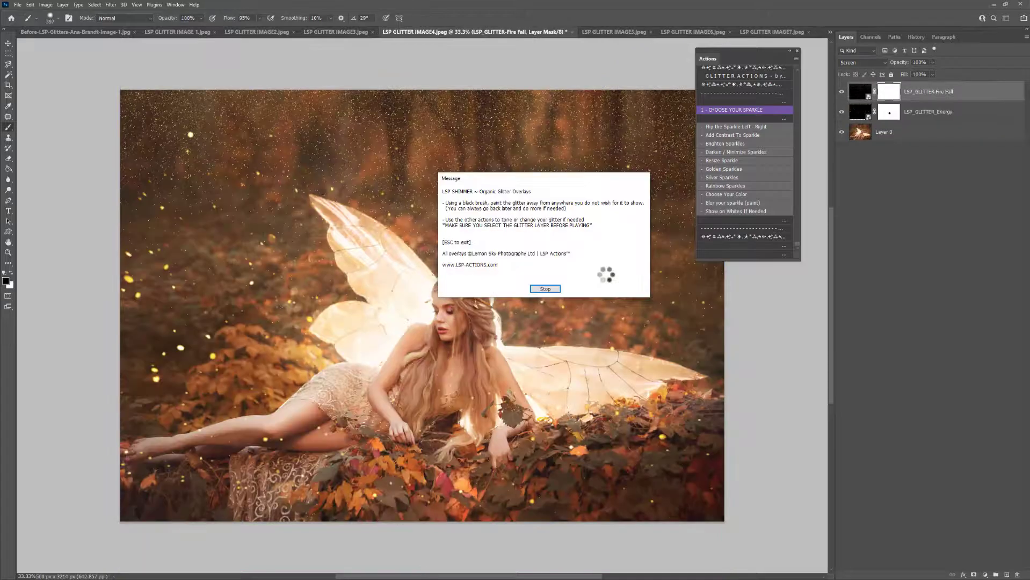
click(558, 289)
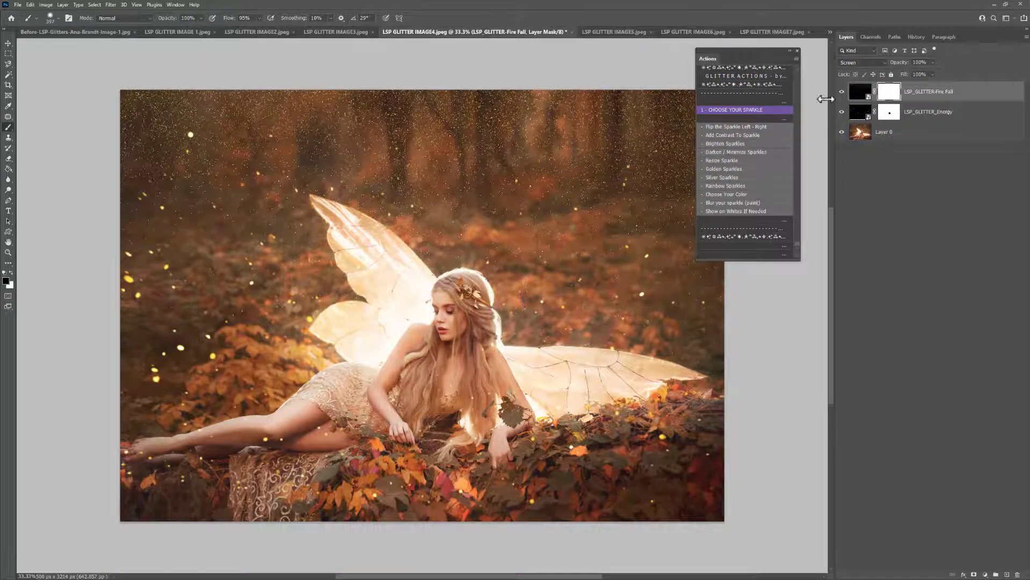
Check the Fire Fall layer's effect, and run Darken / Minimize Sparkles and Add Contrast To Sparkle on it.
click(842, 92)
click(842, 92)
click(725, 152)
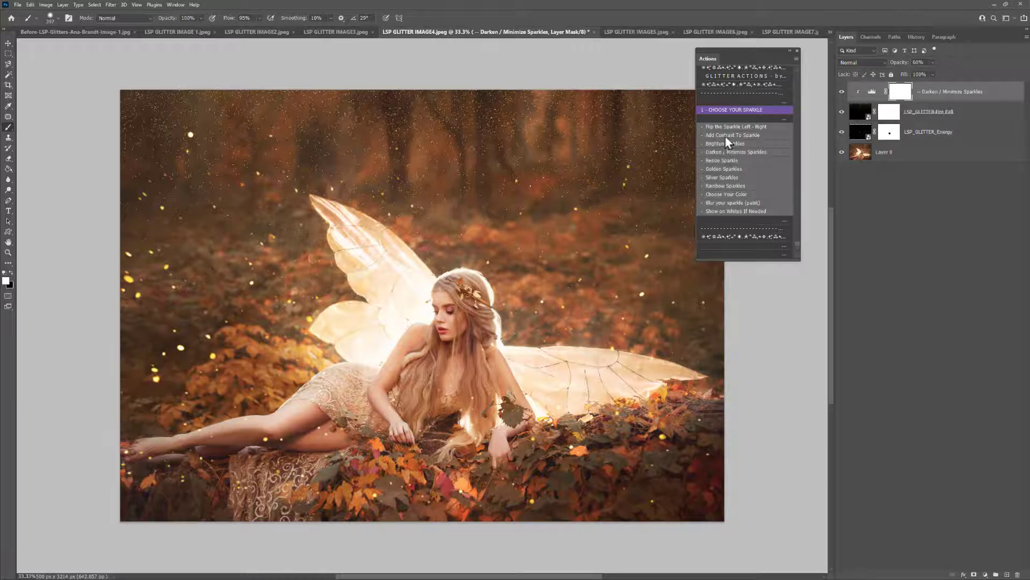
click(725, 135)
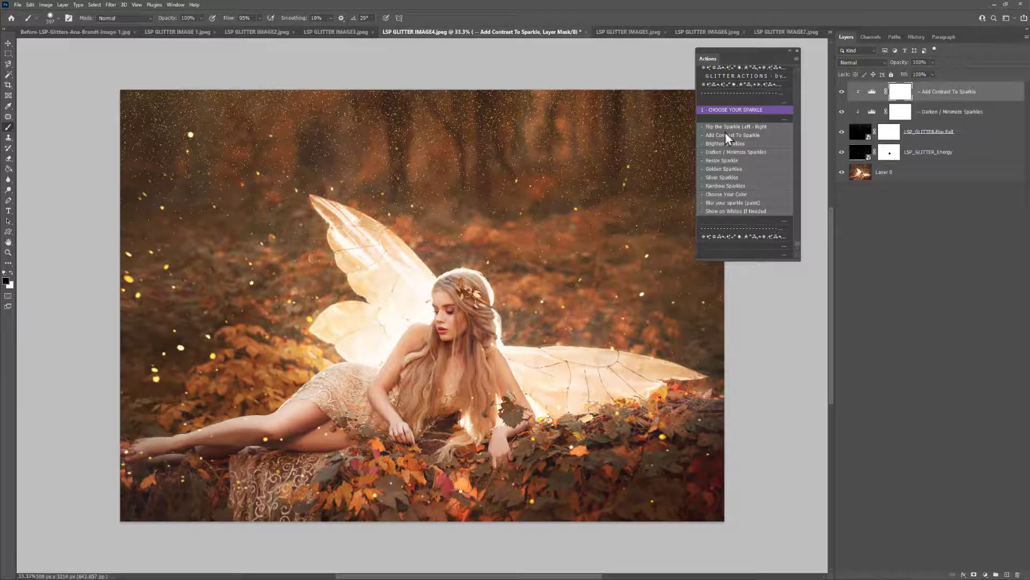
Compare the fairy image with the contrast, darkening and glitter layers hidden and shown.
click(841, 93)
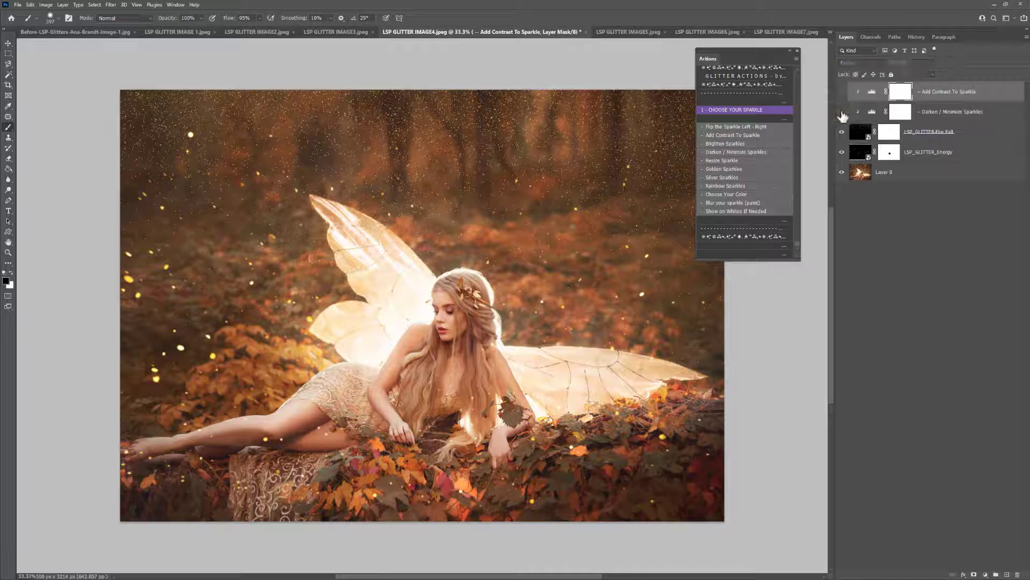
click(841, 109)
click(841, 95)
click(842, 153)
click(841, 132)
click(842, 96)
In LSP GLITTER IMAGE3.jpeg, run 1 - CHOOSE YOUR SPARKLE and place LSP_GLITTER-Crash.jpg.
click(335, 32)
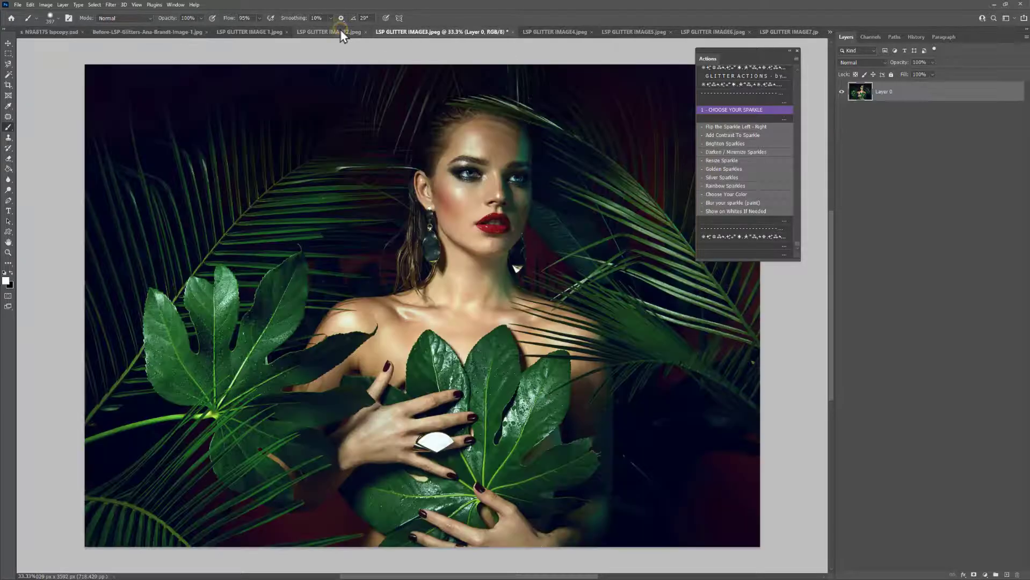
click(722, 110)
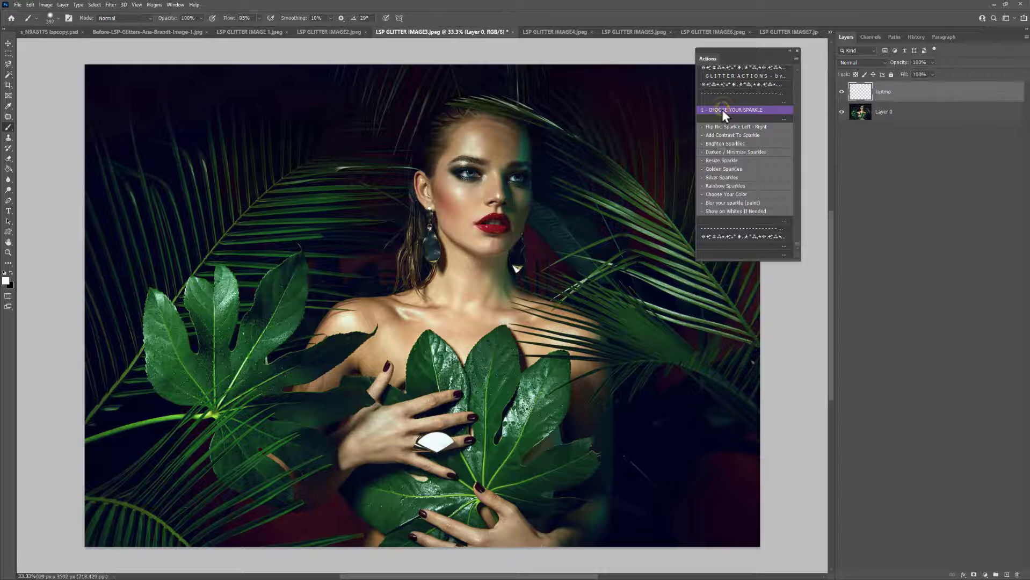
click(481, 286)
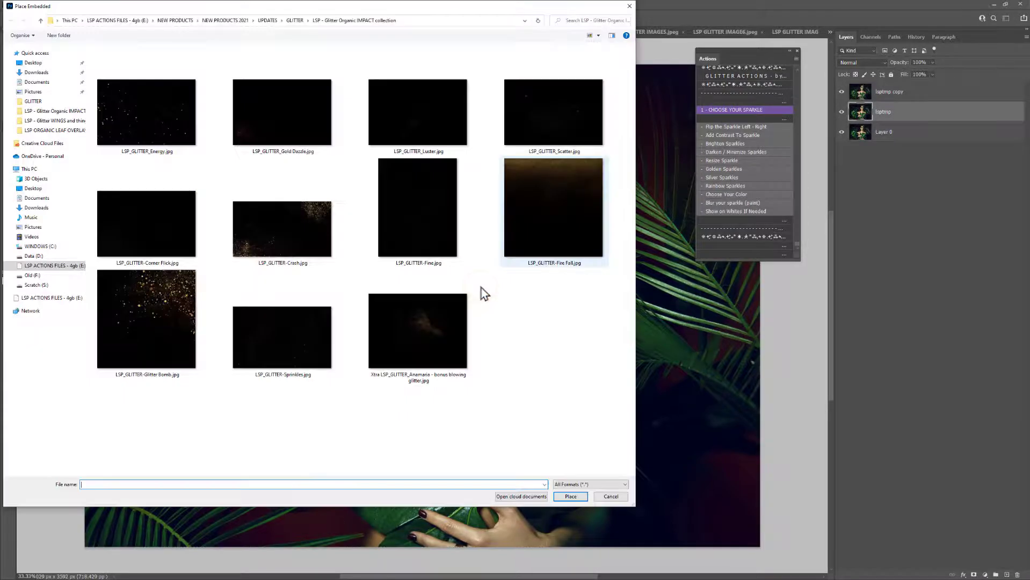
click(280, 232)
double_click(278, 231)
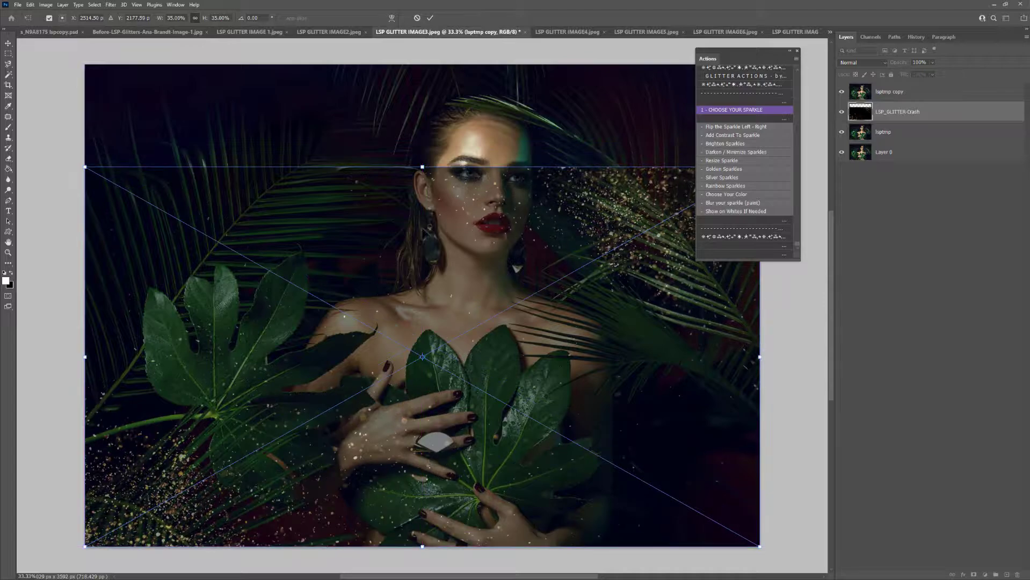
Stretch the Crash overlay's upper edge to the top of the canvas so it fills the image, and finish the action.
drag(423, 167, 422, 64)
key(Return)
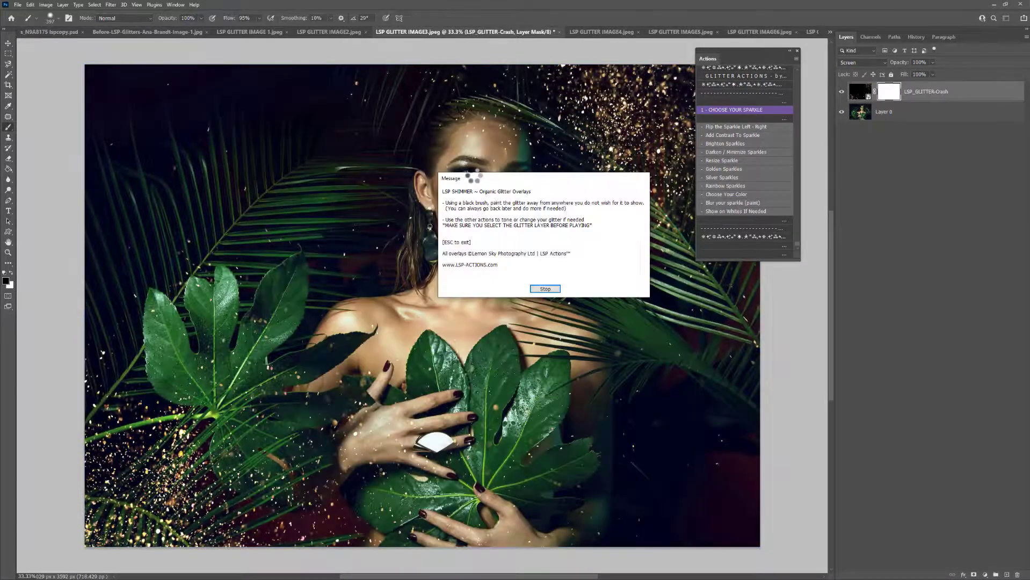
click(545, 288)
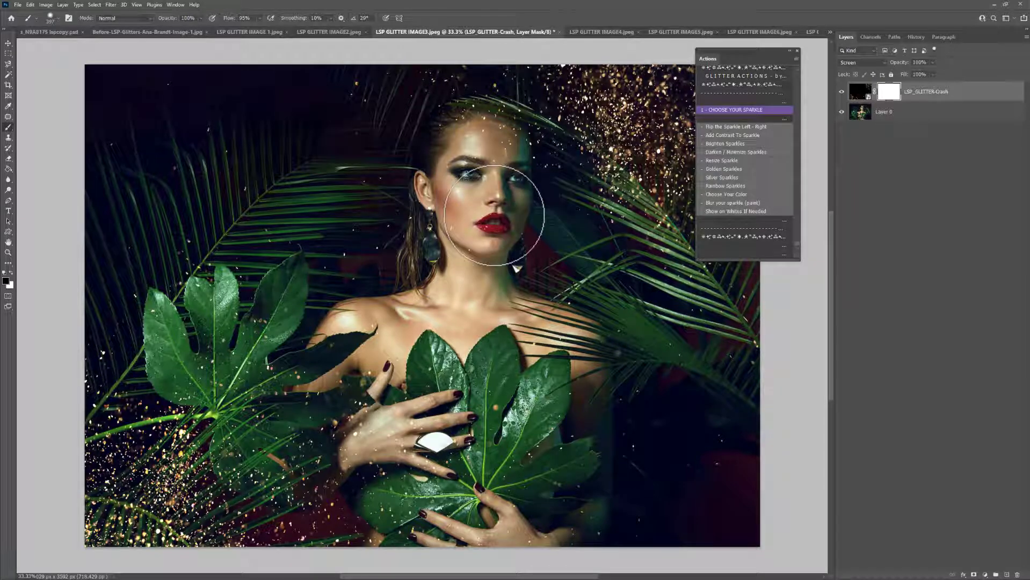
Run 1 - CHOOSE YOUR SPARKLE again and place LSP_GLITTER-Sprinkles.jpg over the leaf portrait.
click(747, 111)
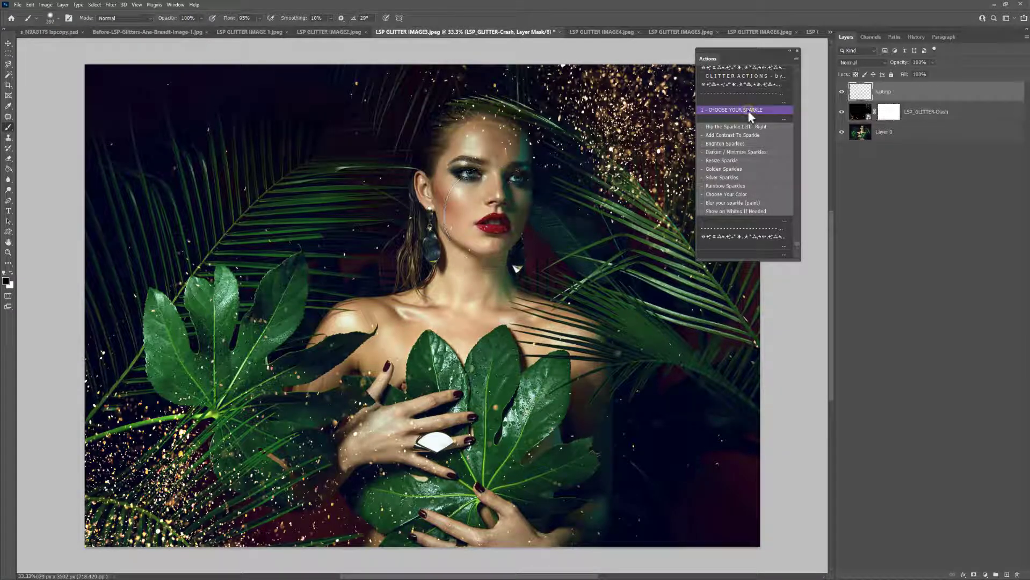
click(491, 288)
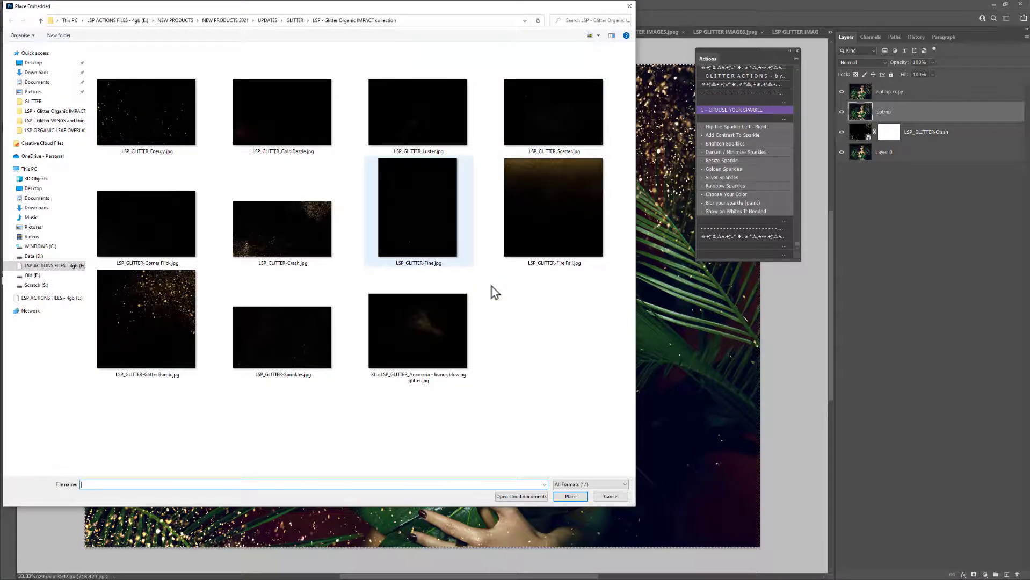
double_click(307, 339)
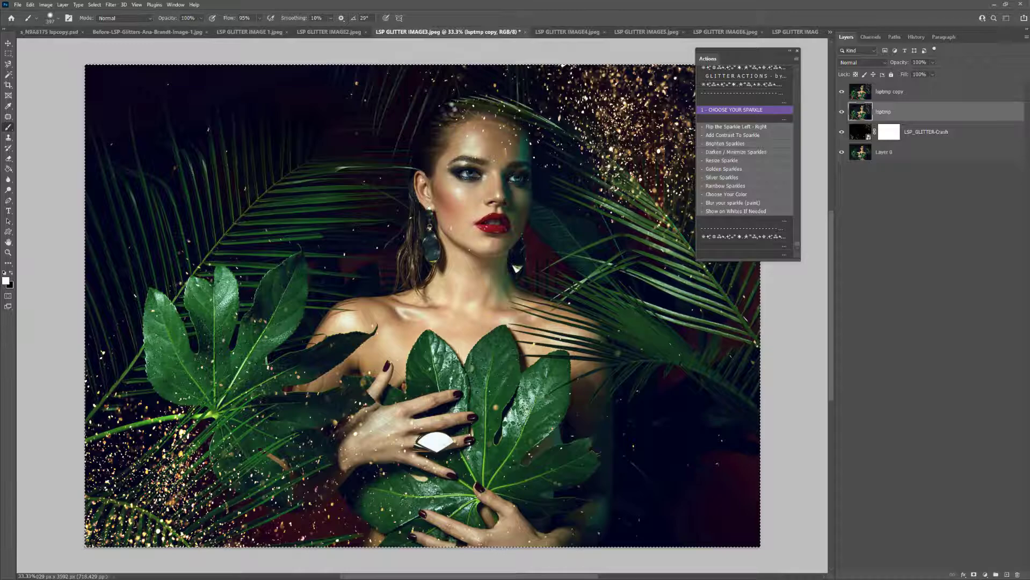
Stretch the Sprinkles overlay's upper and lower edges to the canvas edges, and finish the action.
drag(422, 93, 424, 70)
drag(422, 519, 427, 547)
double_click(465, 419)
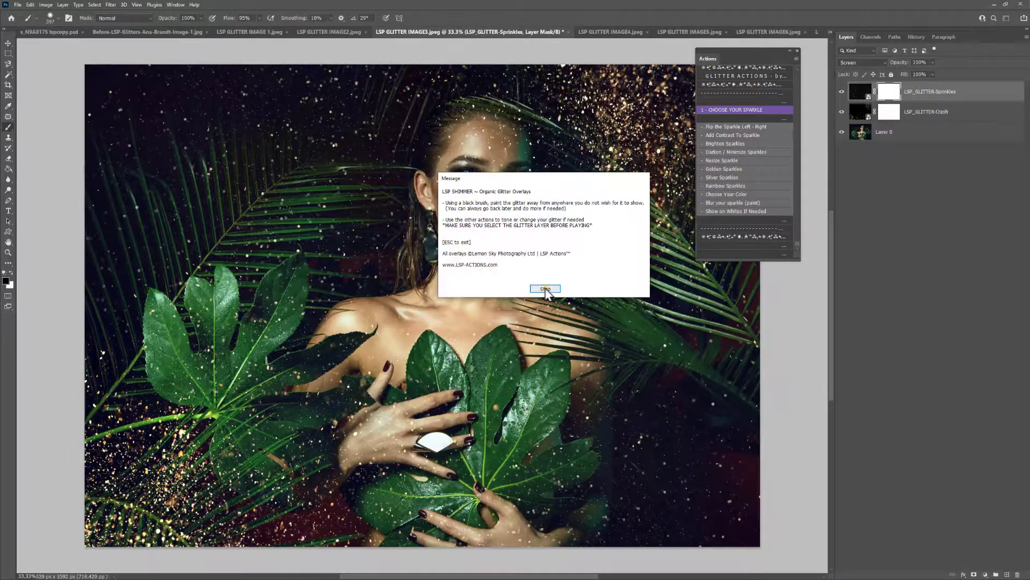
click(545, 289)
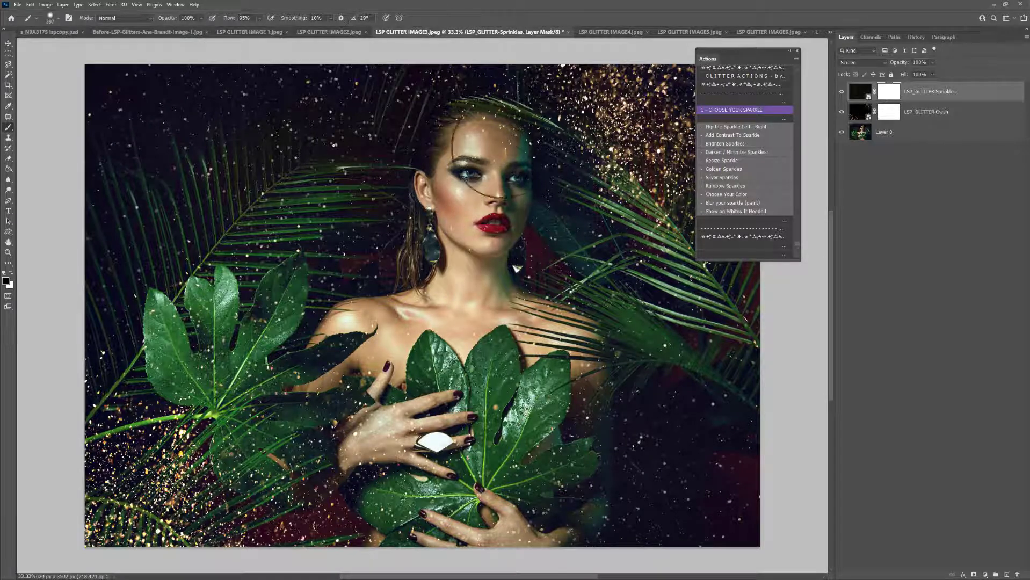
Paint the Sprinkles and Crash masks black over the woman's face and neck, and check the Crash layer's visibility.
drag(499, 149, 486, 242)
click(891, 115)
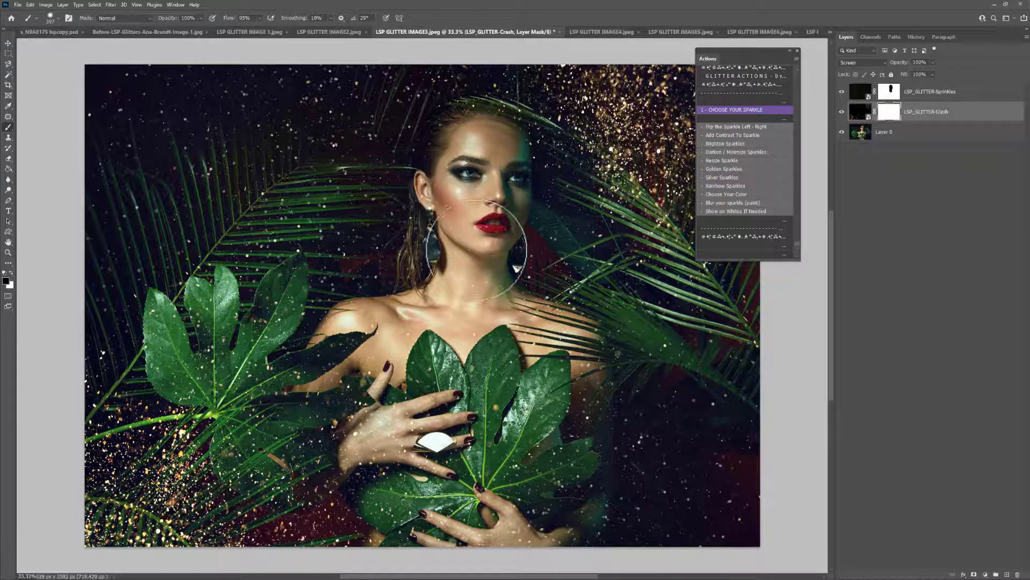
mouse_move(477, 249)
mouse_down()
mouse_move(506, 242)
mouse_move(479, 266)
mouse_up()
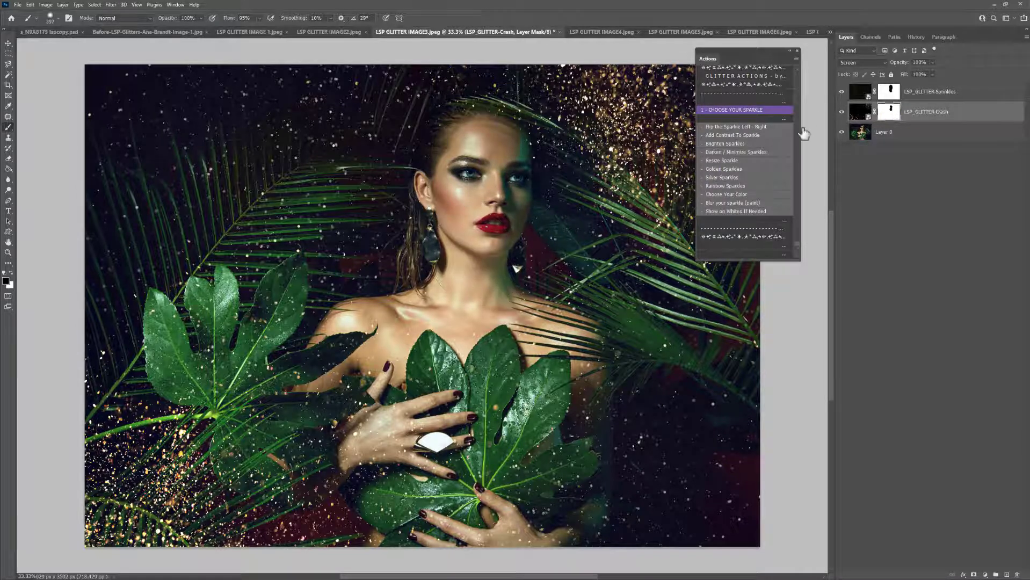
click(842, 111)
In LSP GLITTER IMAGE2.jpeg, run 1 - CHOOSE YOUR SPARKLE and place LSP_SPARKLE_Crystalize.jpg from the SPARKLE BOKEH collection.
click(331, 34)
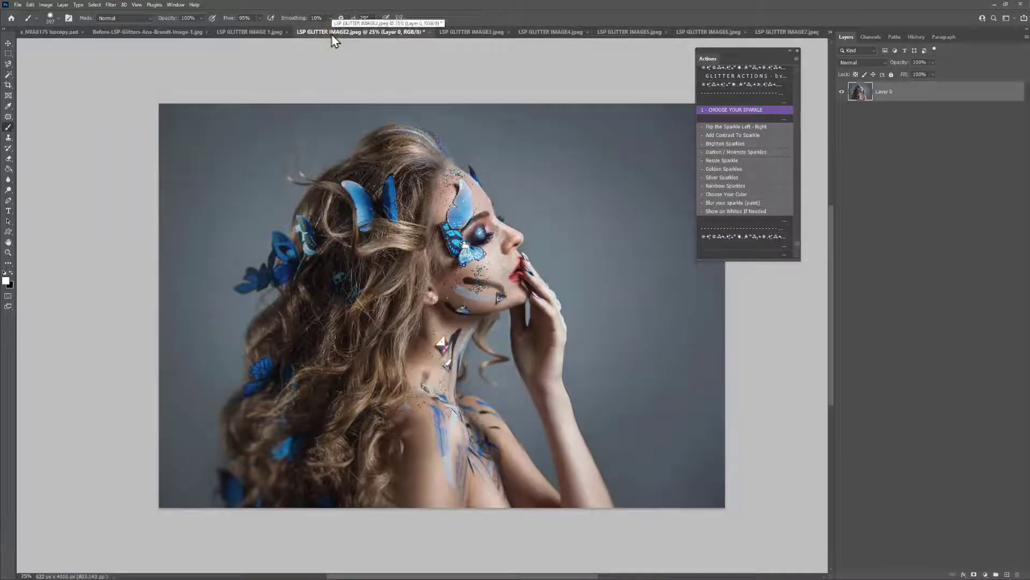
click(720, 109)
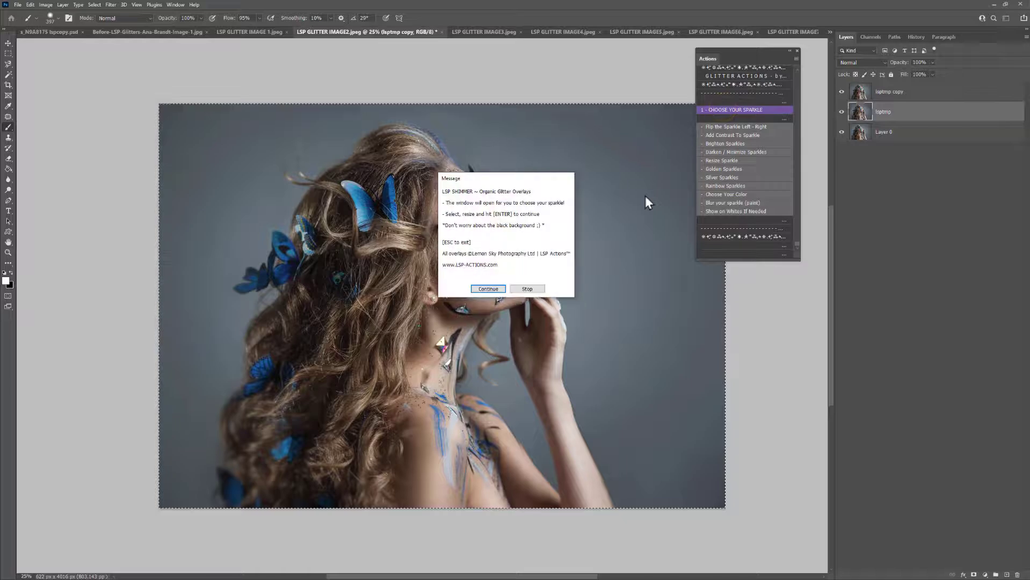
click(490, 287)
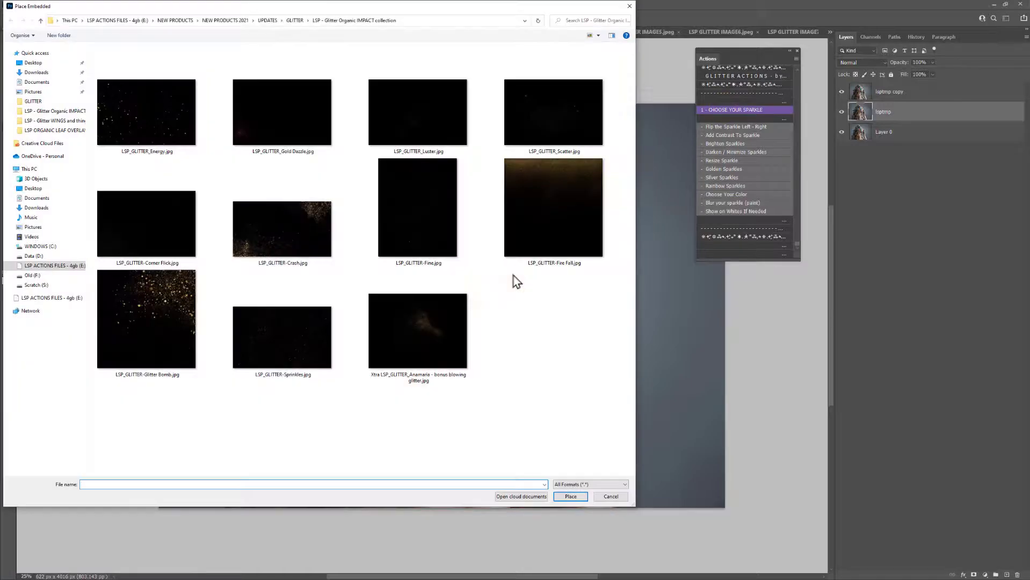
click(295, 22)
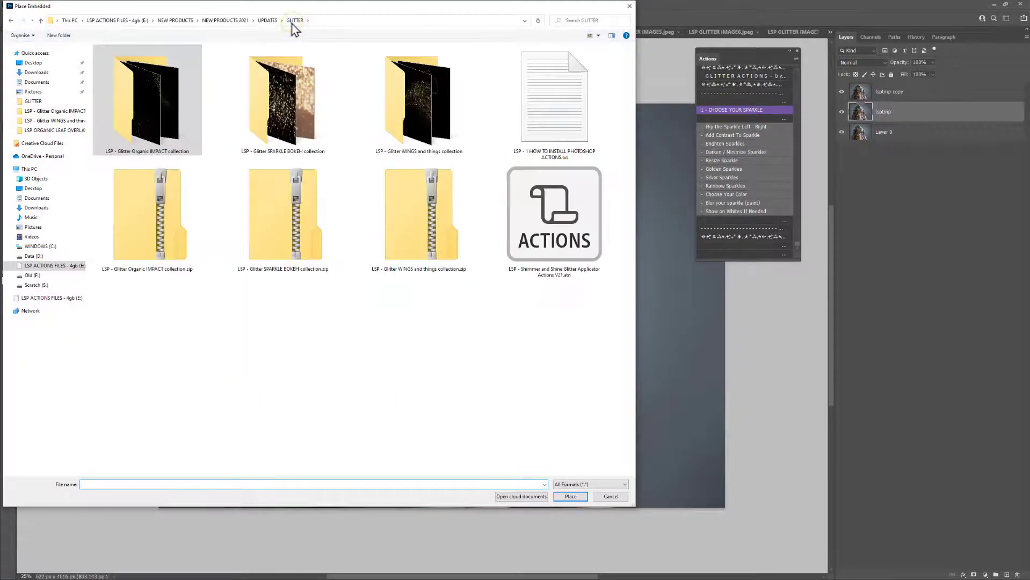
double_click(284, 121)
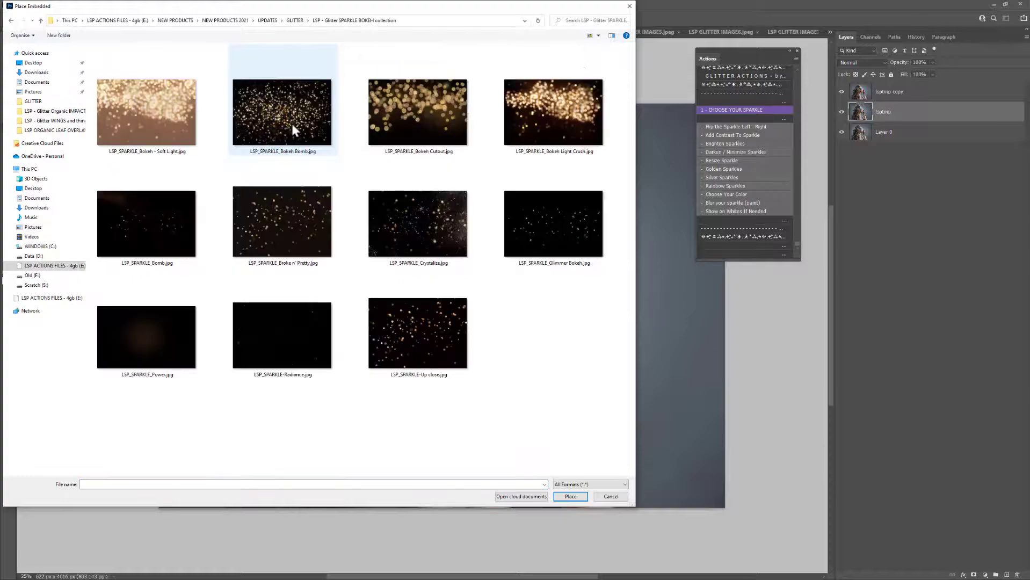
double_click(373, 216)
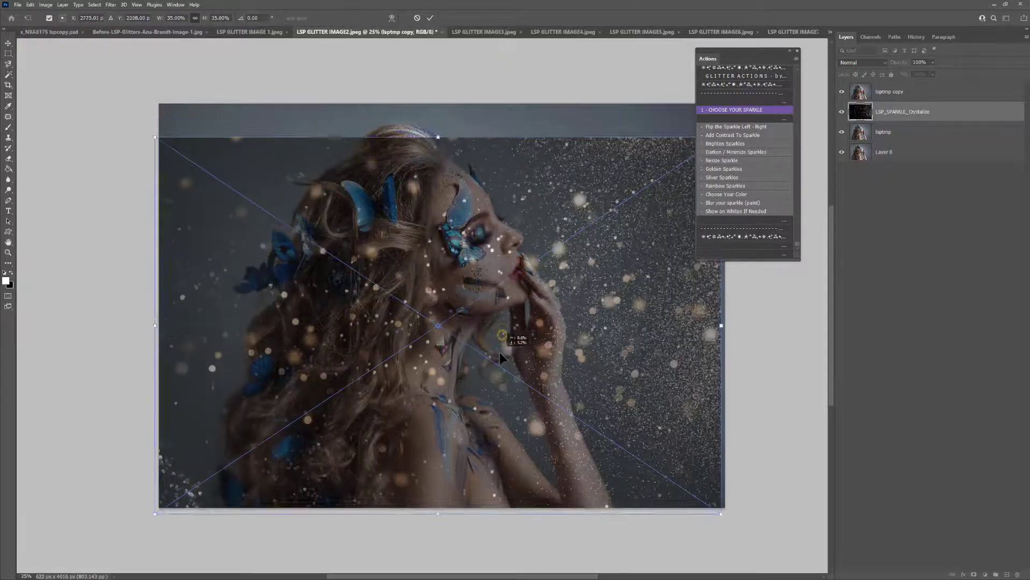
Scale the Crystalize overlay to about 38%, position it to cover the whole portrait, and finish the action.
drag(442, 117, 436, 104)
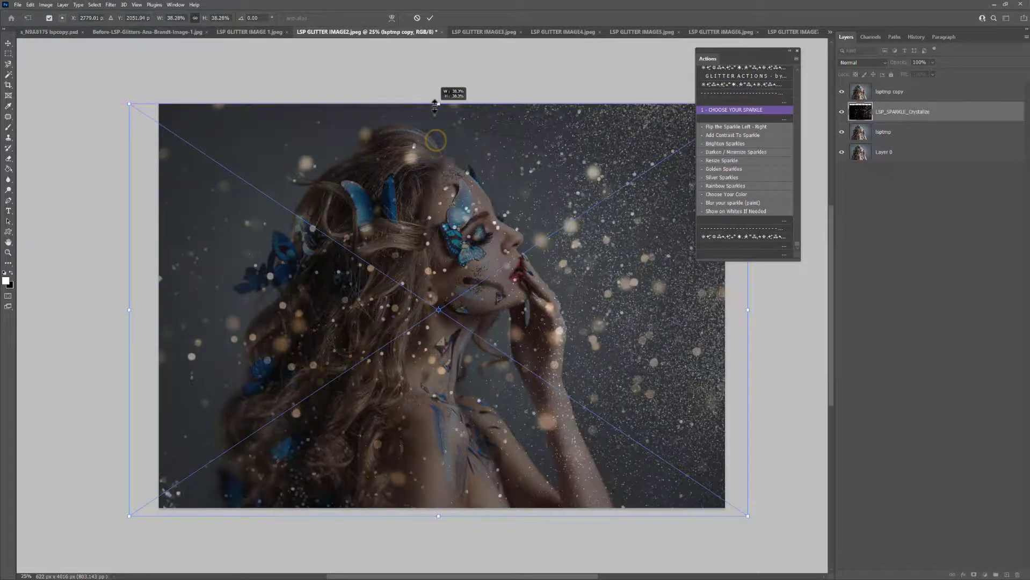
drag(535, 213, 525, 215)
double_click(538, 219)
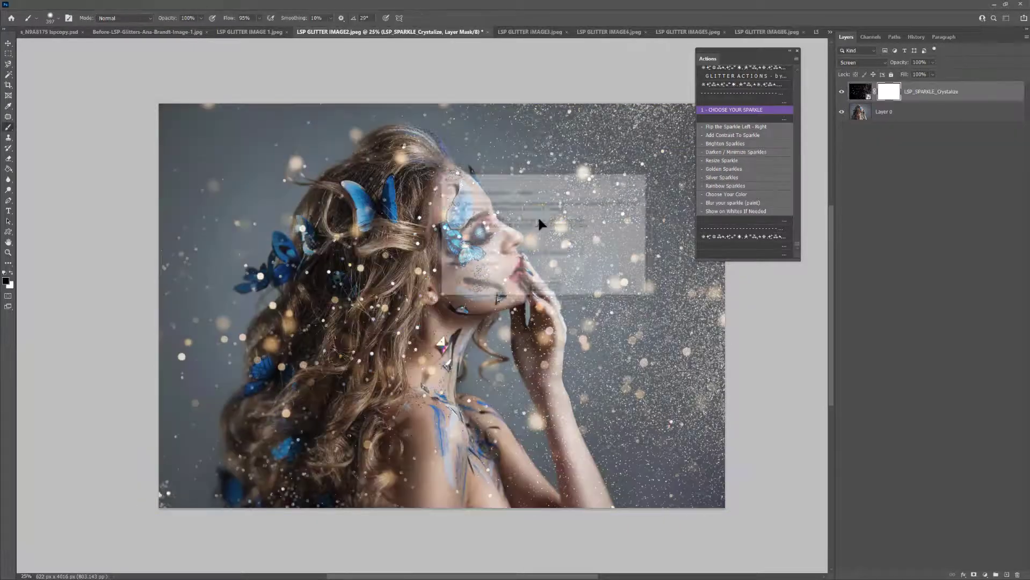
click(548, 288)
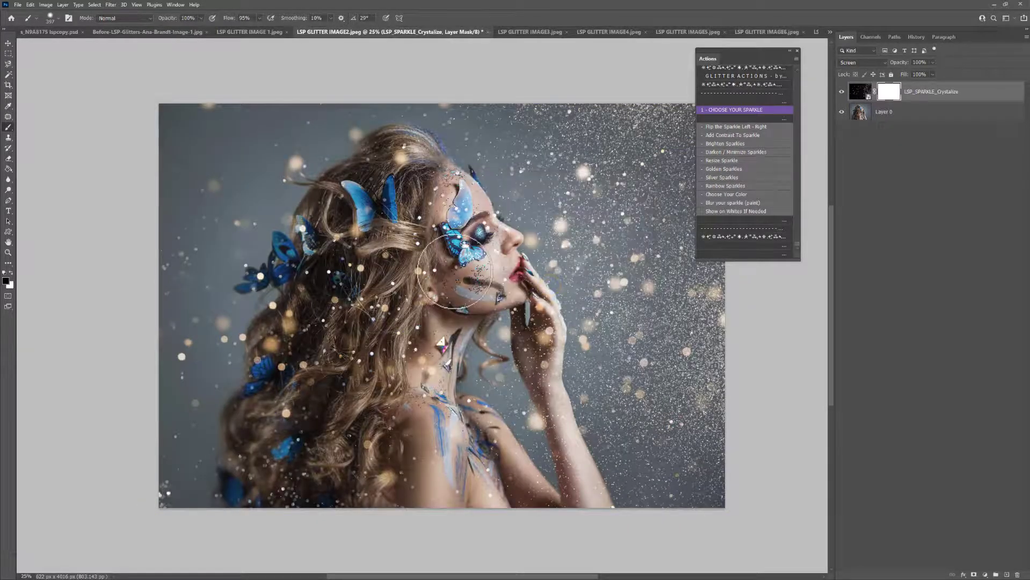
Paint the Crystalize mask black over the woman's face, and switch to a 200 px white brush for refining it.
mouse_move(400, 257)
mouse_down()
mouse_move(437, 234)
mouse_move(478, 242)
mouse_move(486, 220)
mouse_move(478, 224)
mouse_move(505, 239)
mouse_move(500, 274)
mouse_move(481, 276)
mouse_move(434, 213)
mouse_move(449, 199)
mouse_move(454, 225)
mouse_up()
key(x)
key(bracketleft)
key(bracketleft)
key(bracketleft)
key(bracketleft)
key(bracketleft)
key(bracketleft)
key(bracketleft)
key(bracketleft)
key(bracketleft)
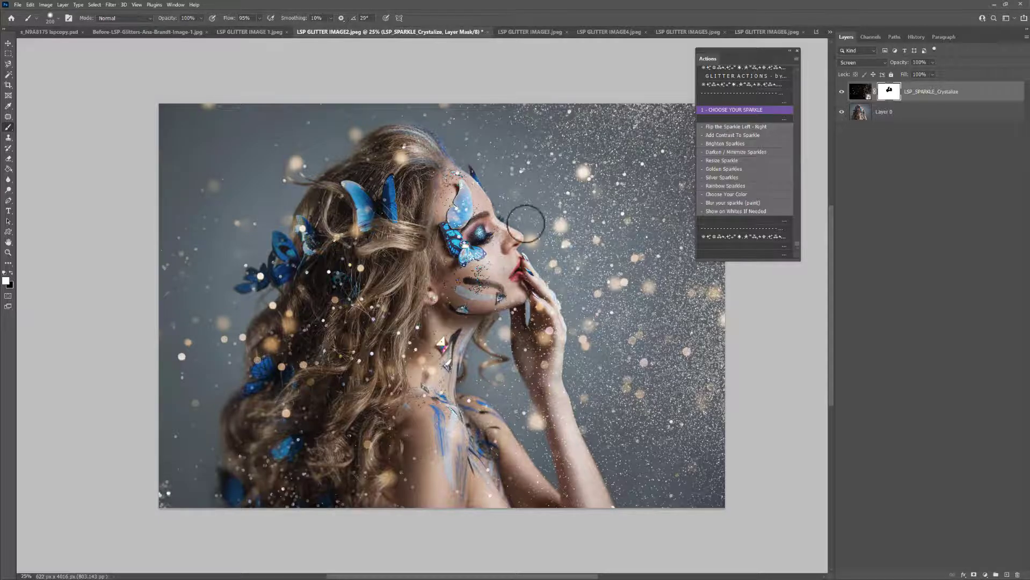
Run Add Contrast To Sparkle and Golden Sparkles on the Crystalize overlay, toggling layer visibility to compare the effect.
click(750, 135)
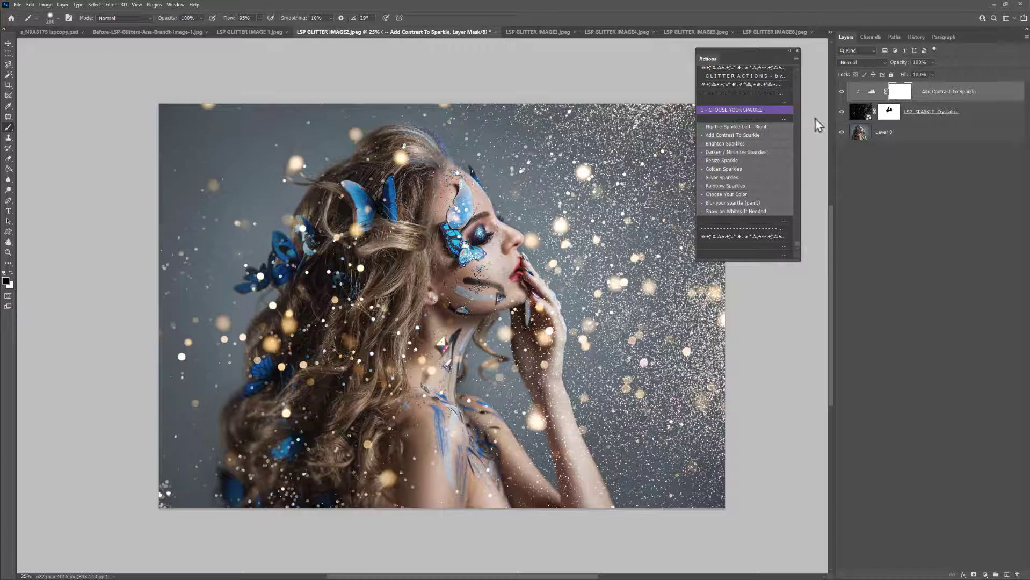
click(841, 113)
click(842, 113)
click(745, 170)
click(842, 92)
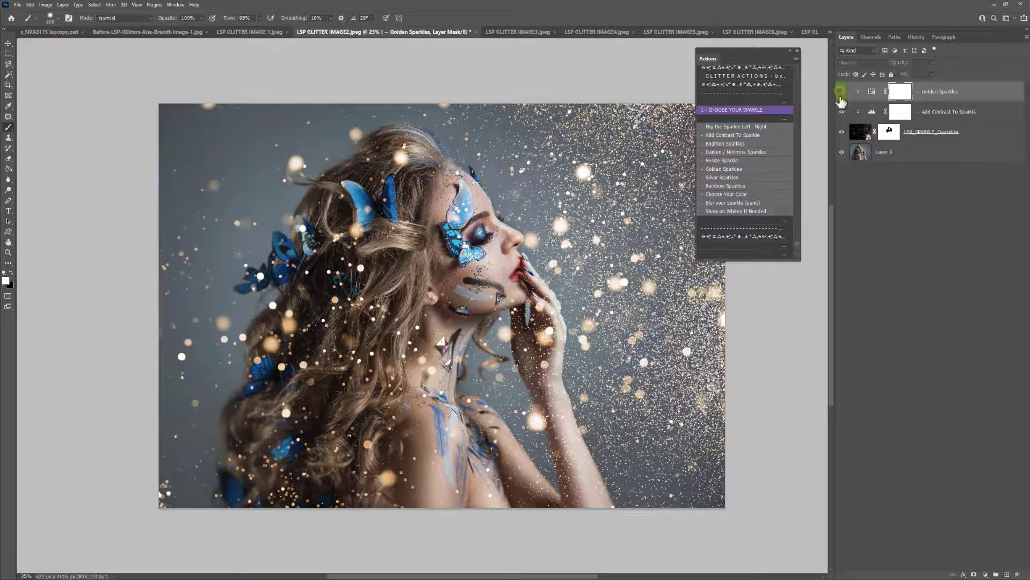
click(841, 111)
In LSP GLITTER IMAGE 1.jpeg, run 1 - CHOOSE YOUR SPARKLE and place LSP_GLITTER_Angel Wing 3.jpg from the WINGS and things collection.
click(260, 32)
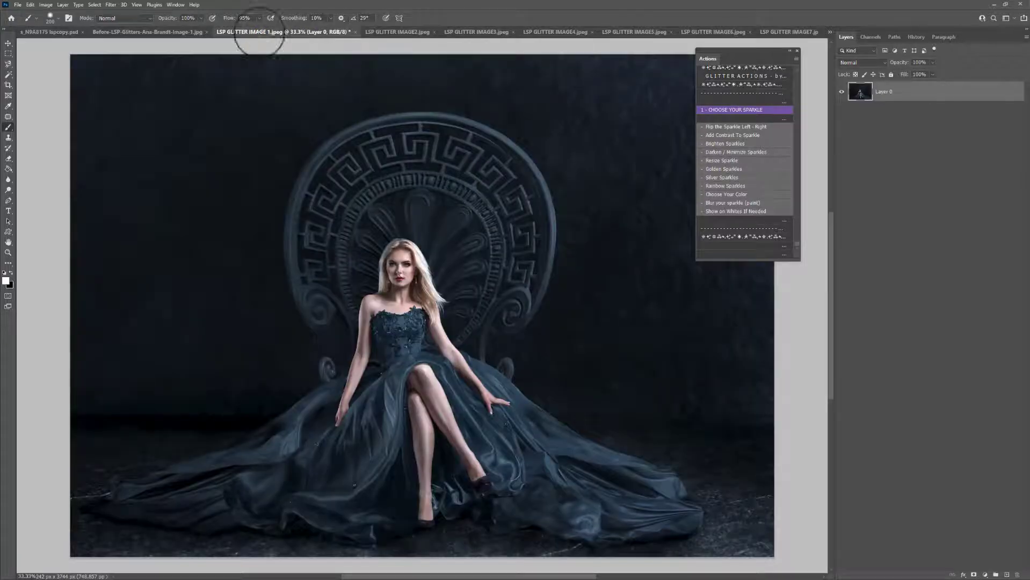
click(705, 112)
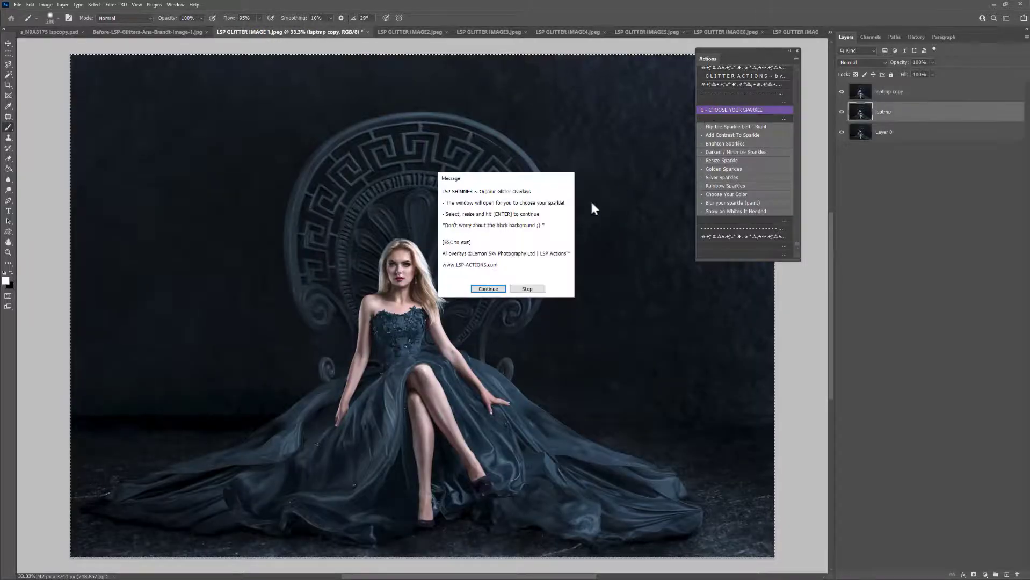
click(478, 290)
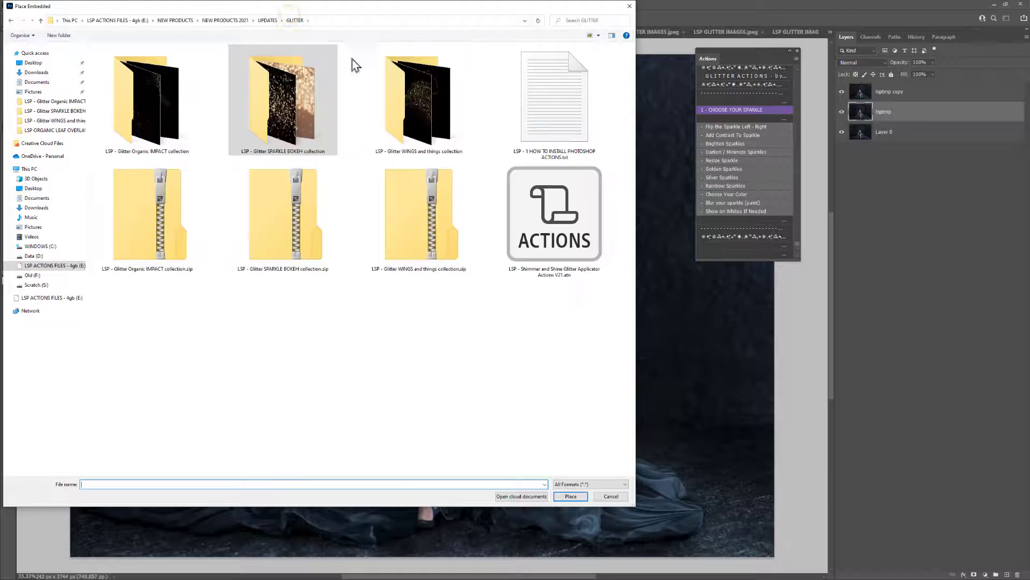
double_click(400, 97)
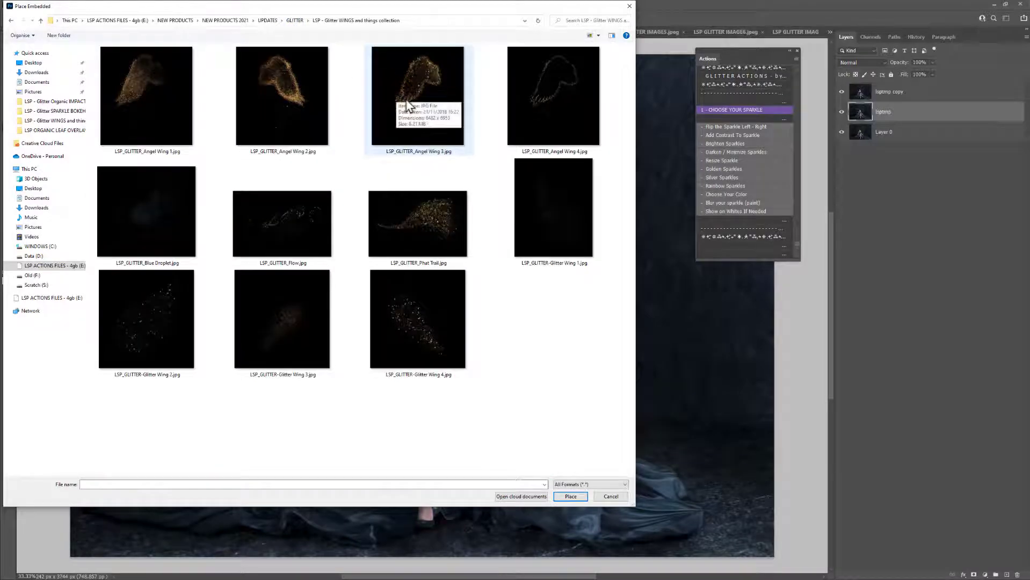
double_click(405, 97)
Scale Angel Wing 3 to about 11.7% beside the seated woman's shoulder, finish the action, and mask the glitter off her body.
drag(382, 335, 333, 374)
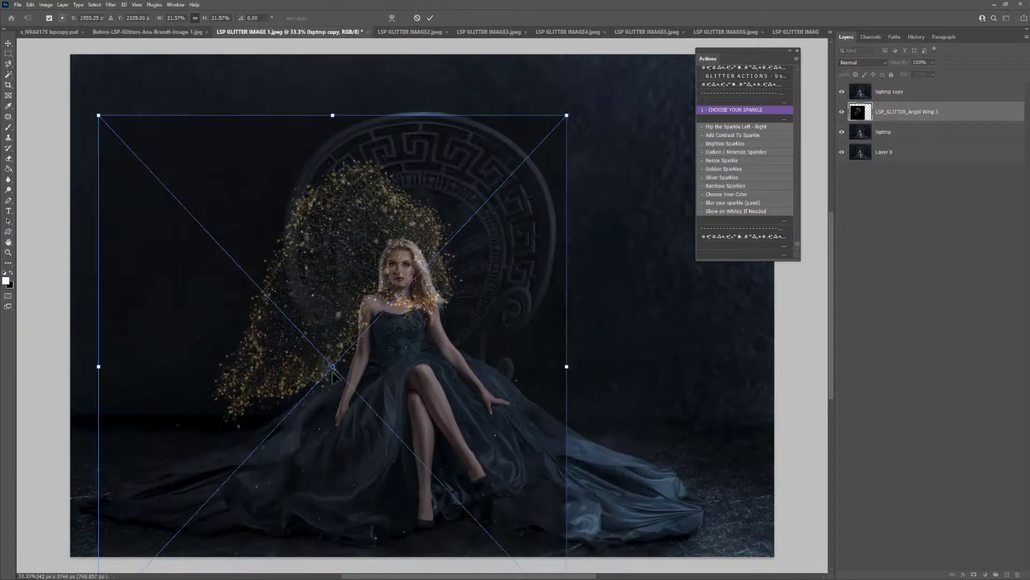
drag(565, 116, 350, 342)
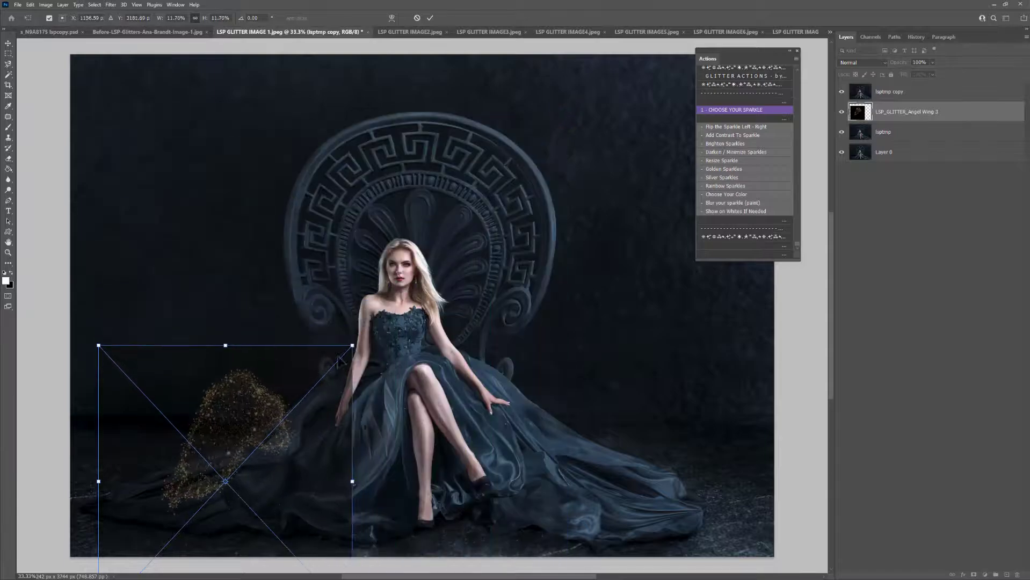
drag(311, 393, 418, 276)
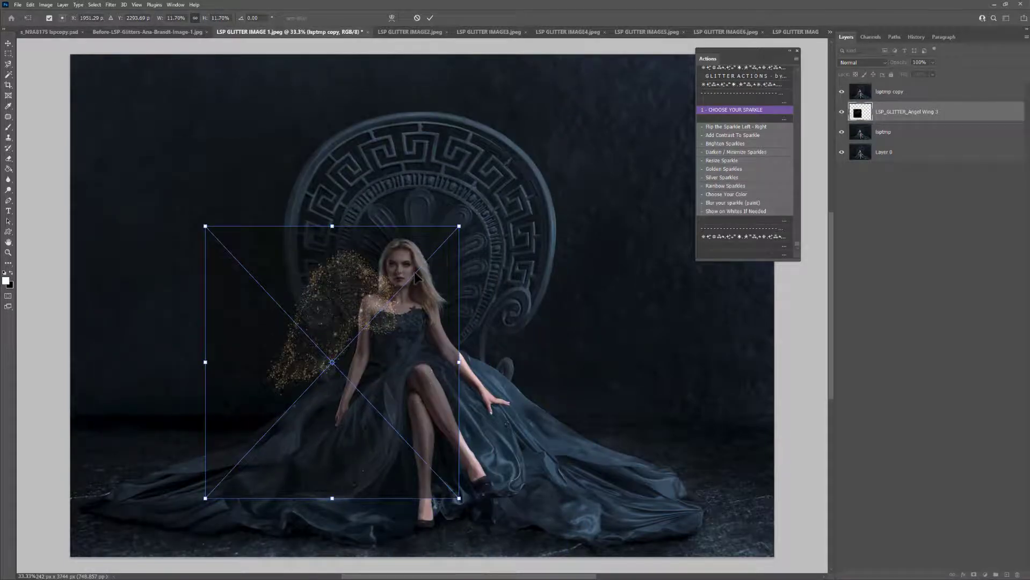
key(Return)
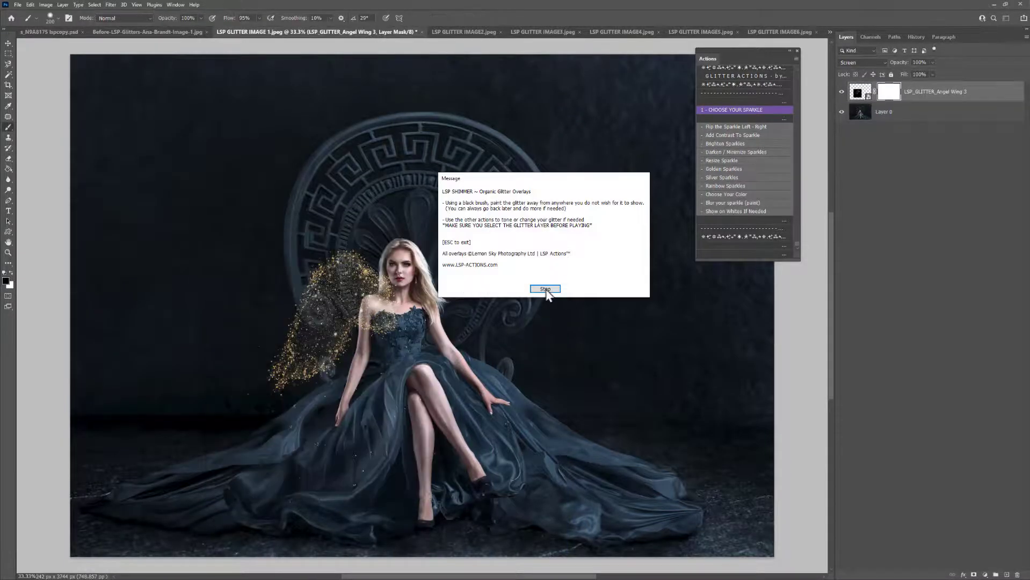
click(545, 289)
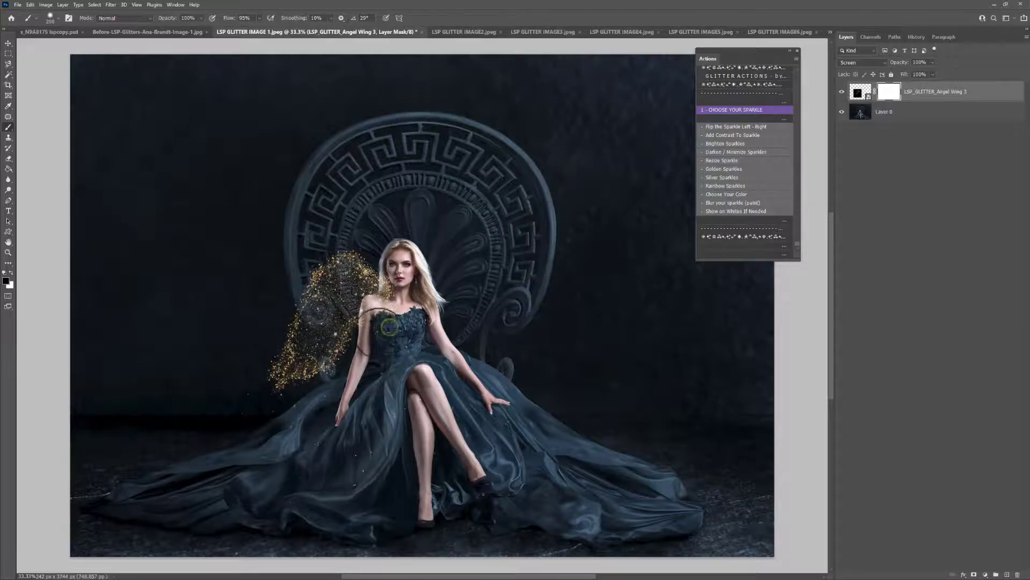
drag(382, 331, 396, 280)
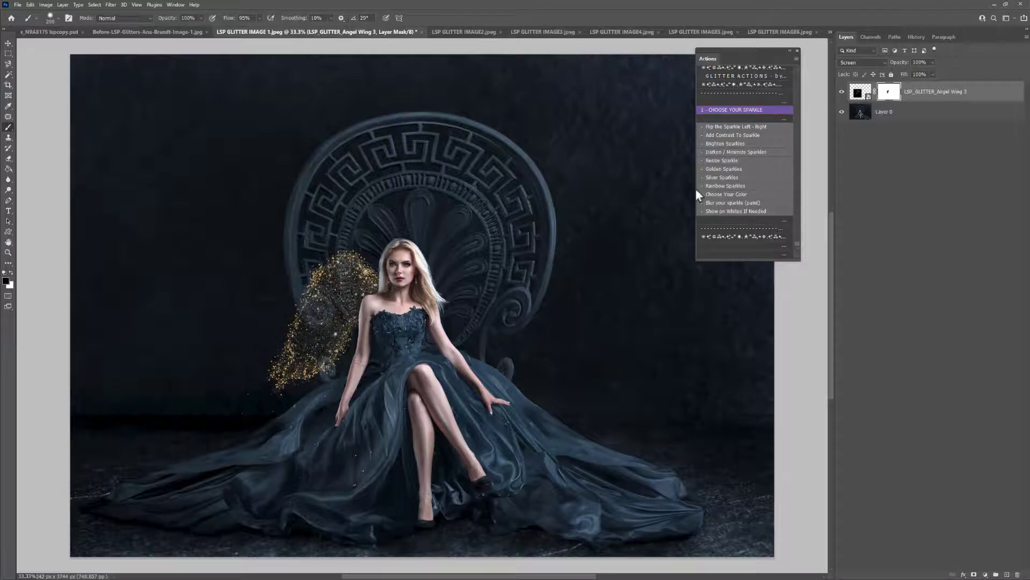
Run Silver Sparkles and Add Contrast To Sparkle on the wing, and lower the Silver Sparkles layer's opacity to about 59%.
click(723, 177)
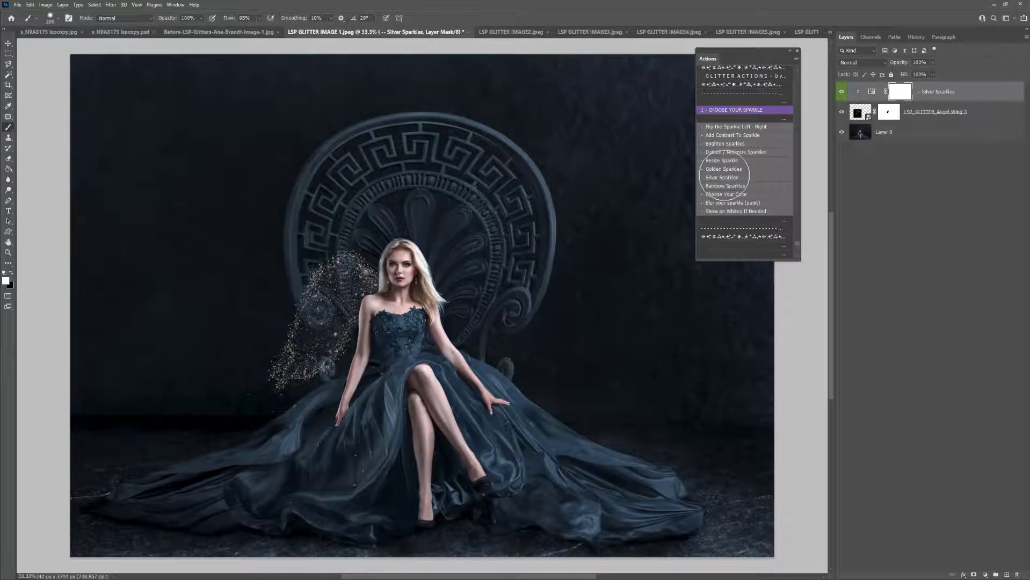
click(740, 137)
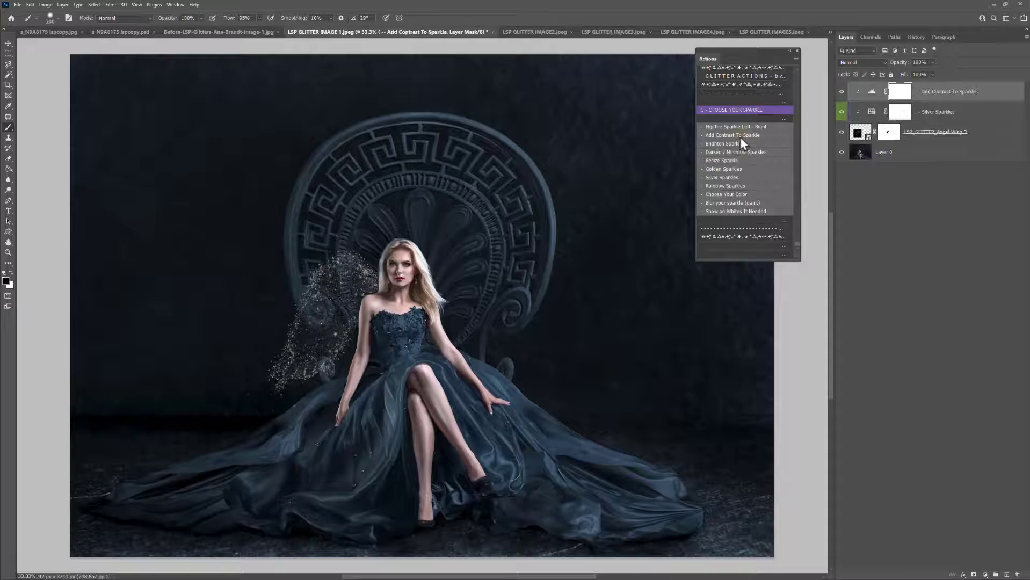
click(934, 116)
click(933, 62)
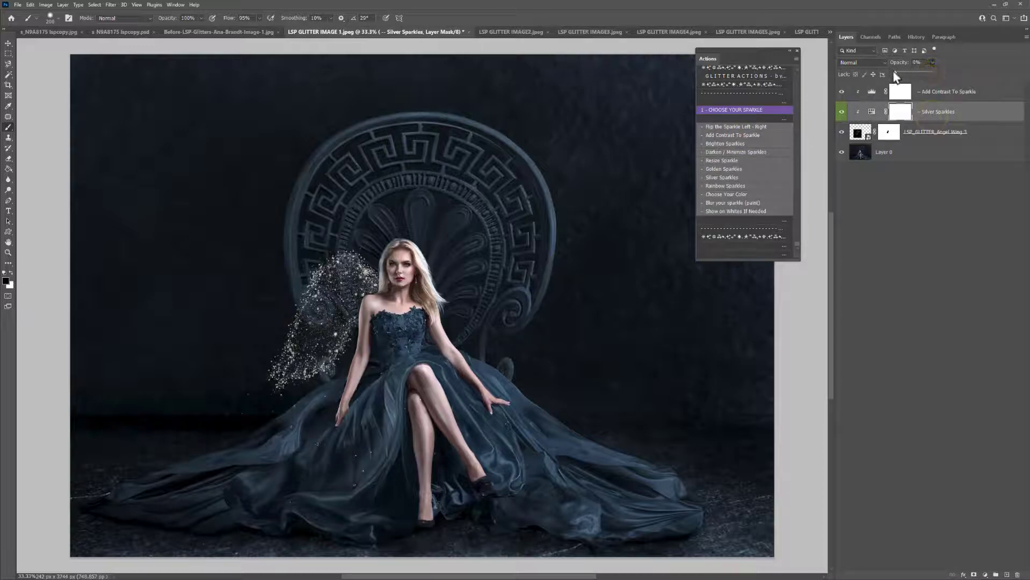
click(901, 73)
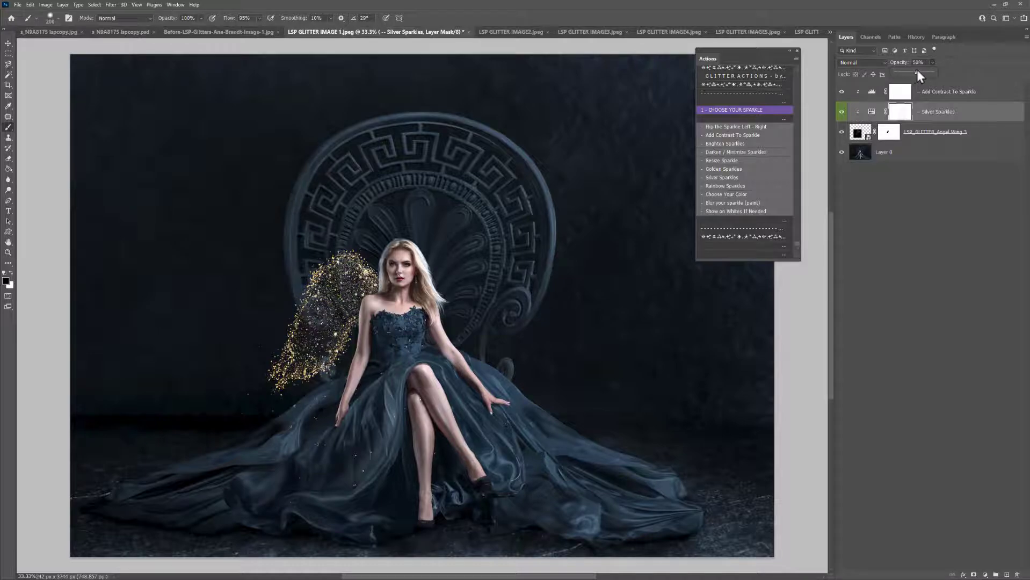
Run Choose Your Color on the wing with hue 180 and saturation 18, and hide the wing's three toning layers.
click(726, 194)
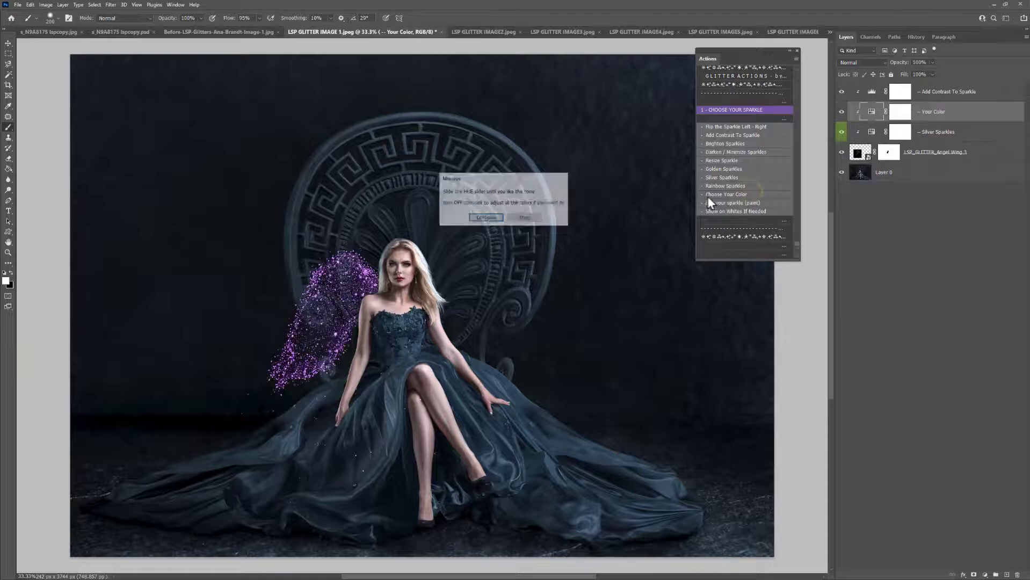
click(490, 218)
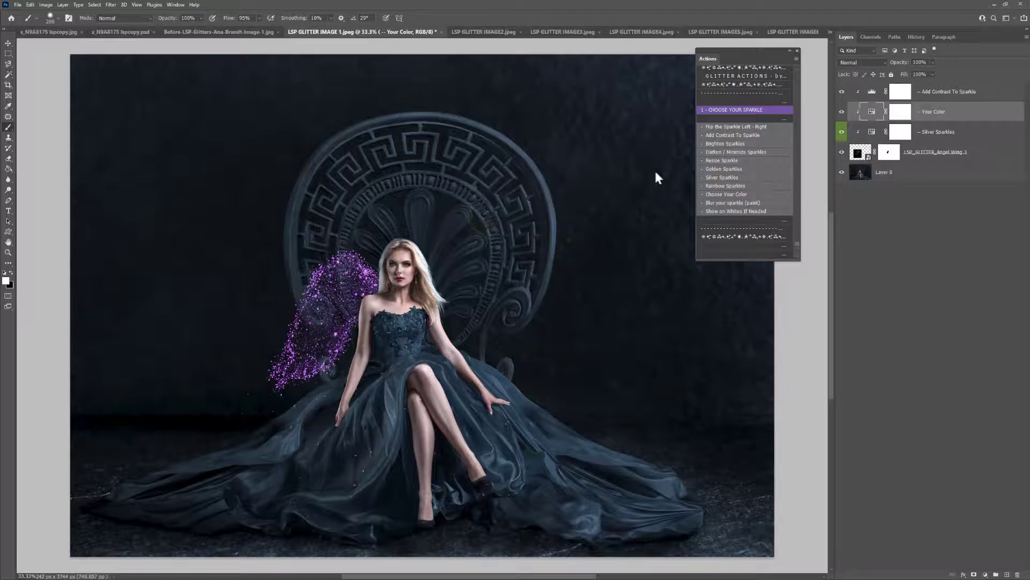
double_click(875, 114)
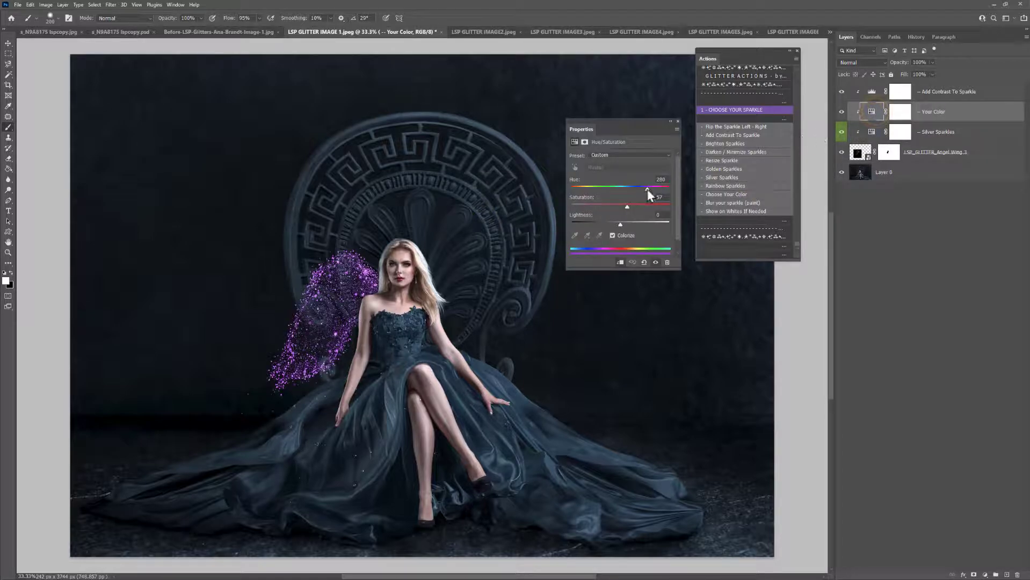
drag(647, 189, 621, 184)
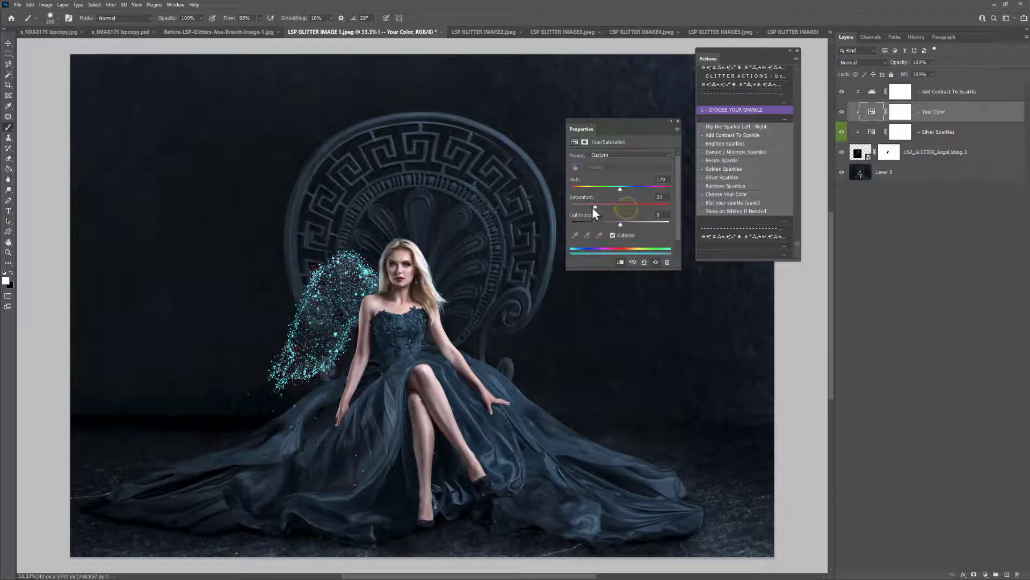
drag(583, 208, 587, 208)
drag(620, 189, 621, 189)
click(842, 131)
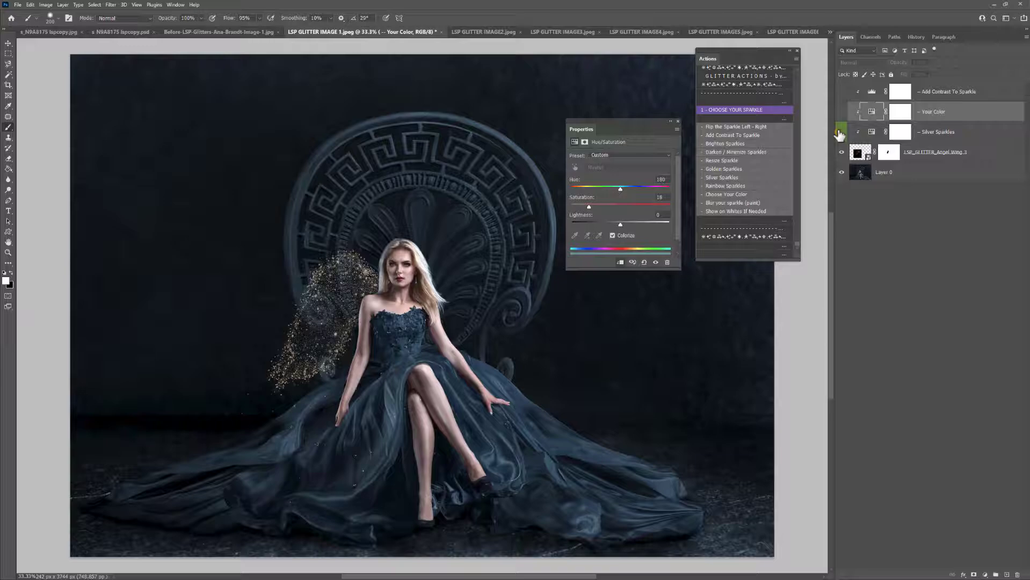
click(843, 92)
Run 1 - CHOOSE YOUR SPARKLE again and place LSP_GLITTER_Angel Wing 2.jpg for the opposite wing.
click(733, 111)
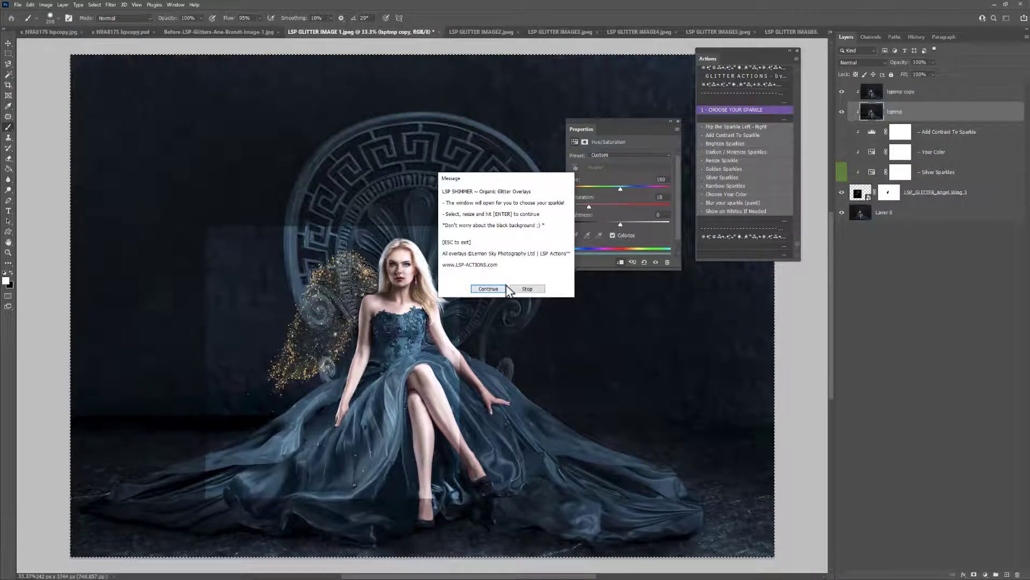
click(504, 289)
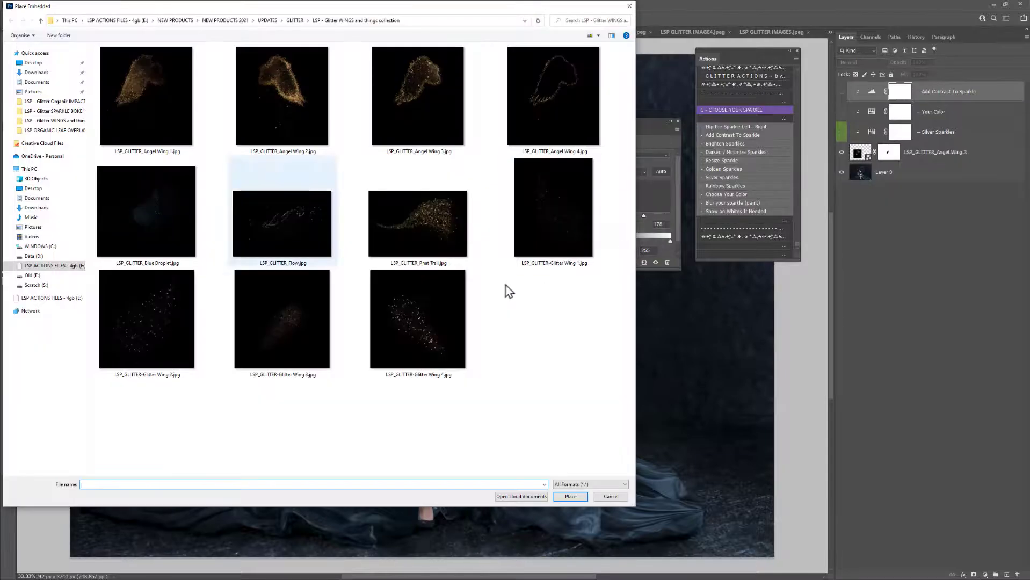
double_click(297, 111)
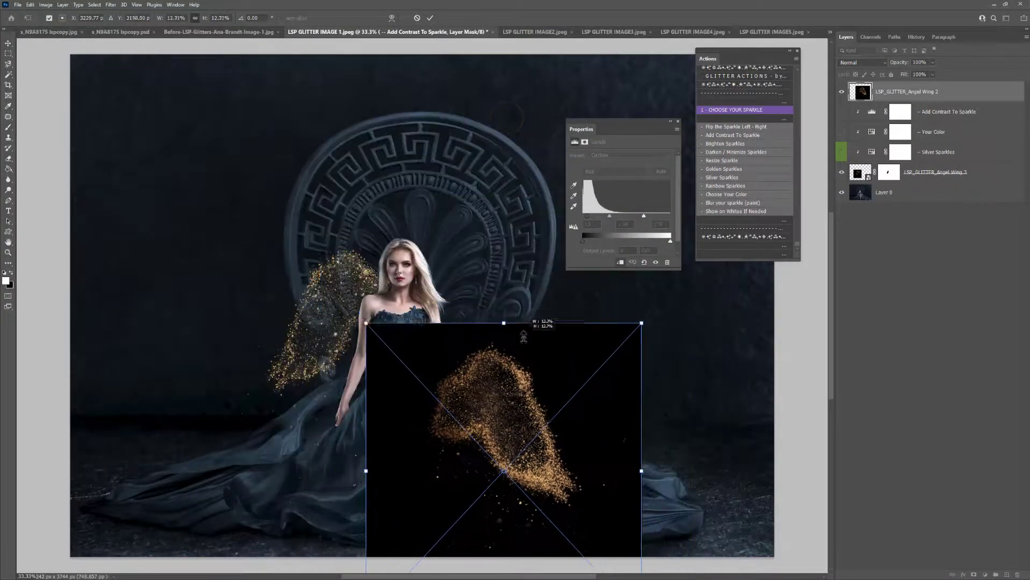
Scale Angel Wing 2 to about 11.7%, rotate it about 5.3° behind the other shoulder, finish the action, and mask it off her body.
drag(546, 294, 543, 294)
drag(535, 348, 510, 348)
click(508, 327)
click(508, 328)
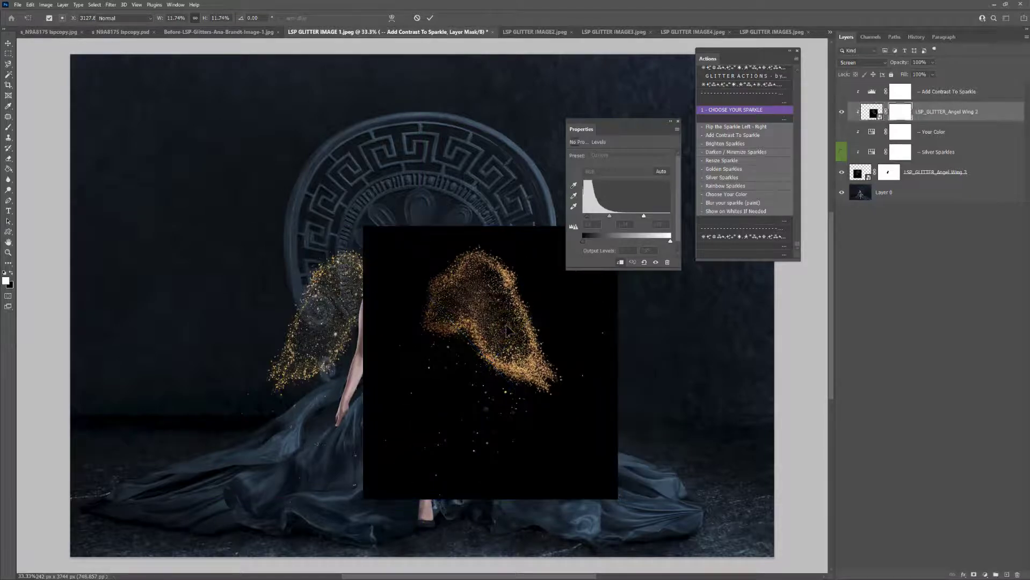
click(493, 213)
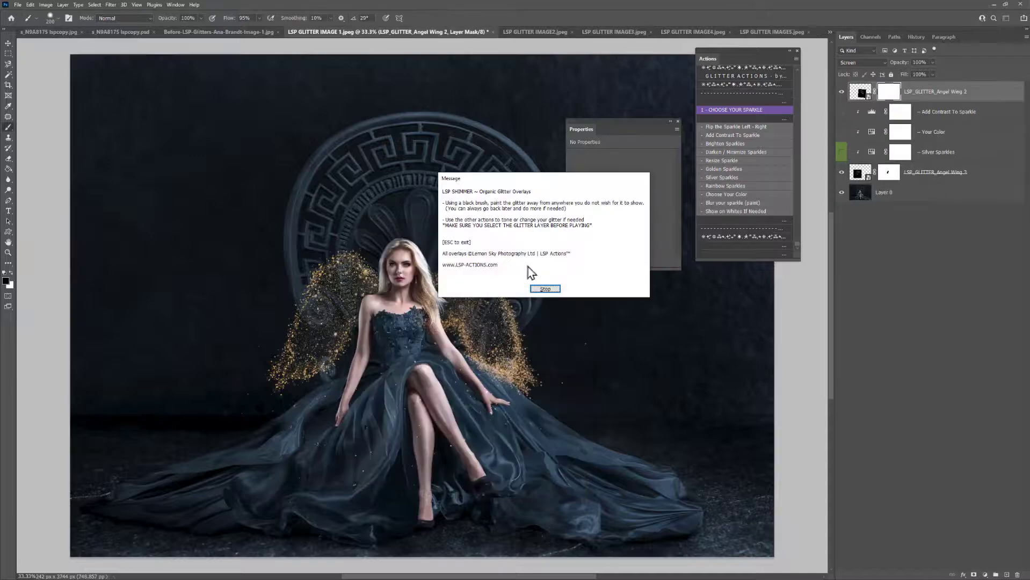
click(544, 289)
mouse_move(409, 309)
mouse_down()
mouse_move(420, 296)
mouse_move(406, 274)
mouse_move(410, 299)
mouse_up()
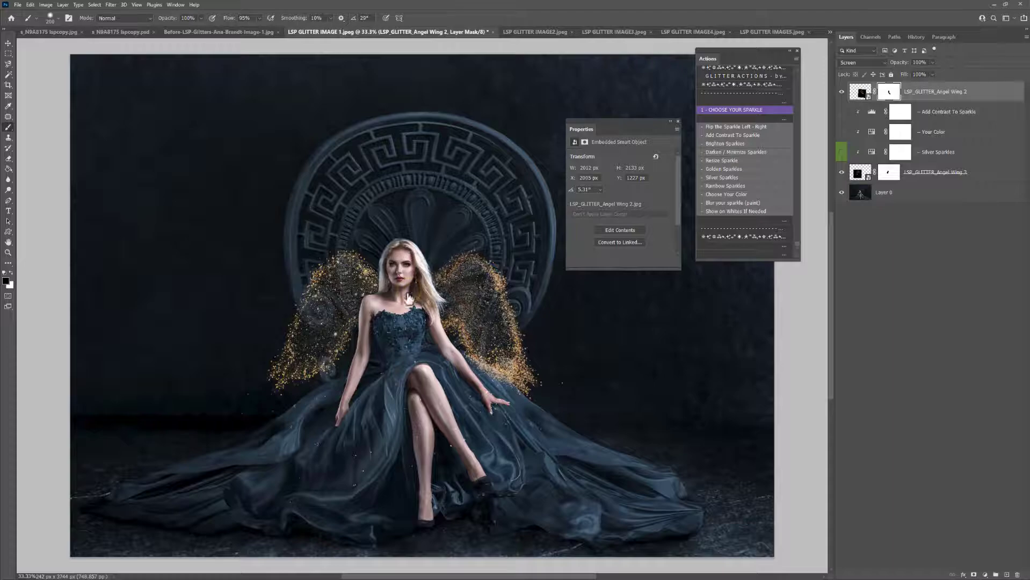
Run Golden Sparkles on both the Angel Wing 2 and Angel Wing 3 layers.
click(742, 169)
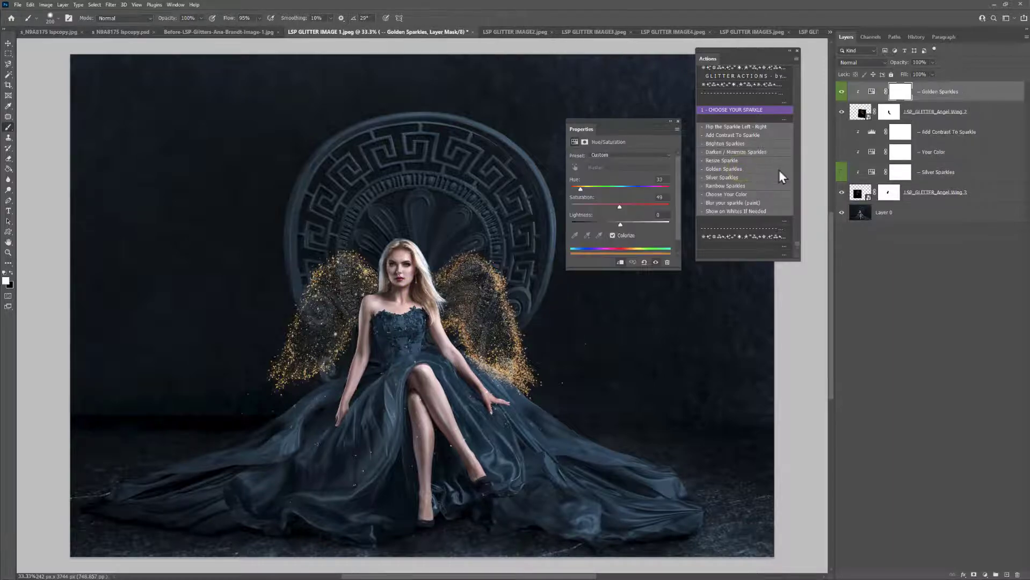
click(940, 193)
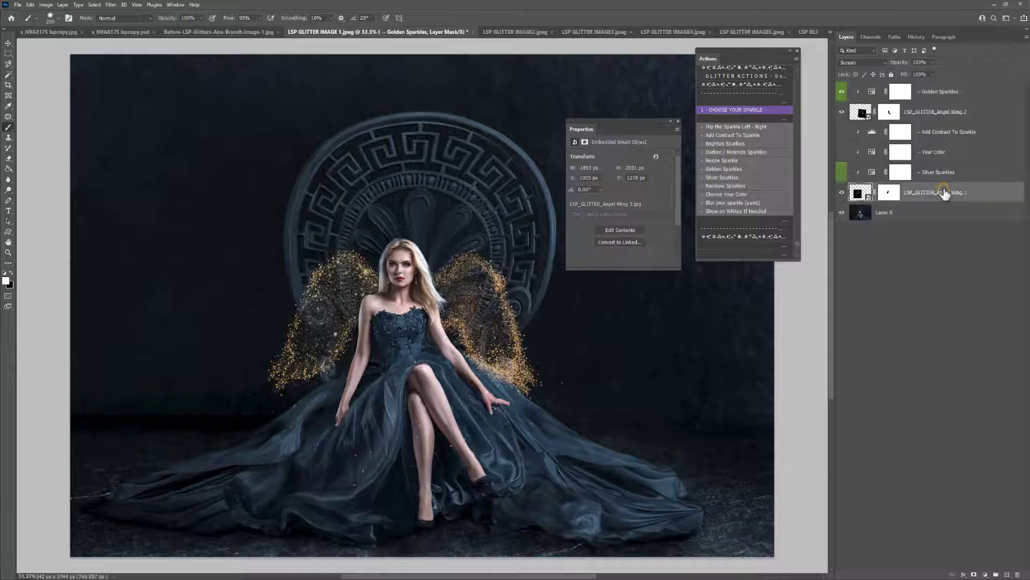
click(734, 169)
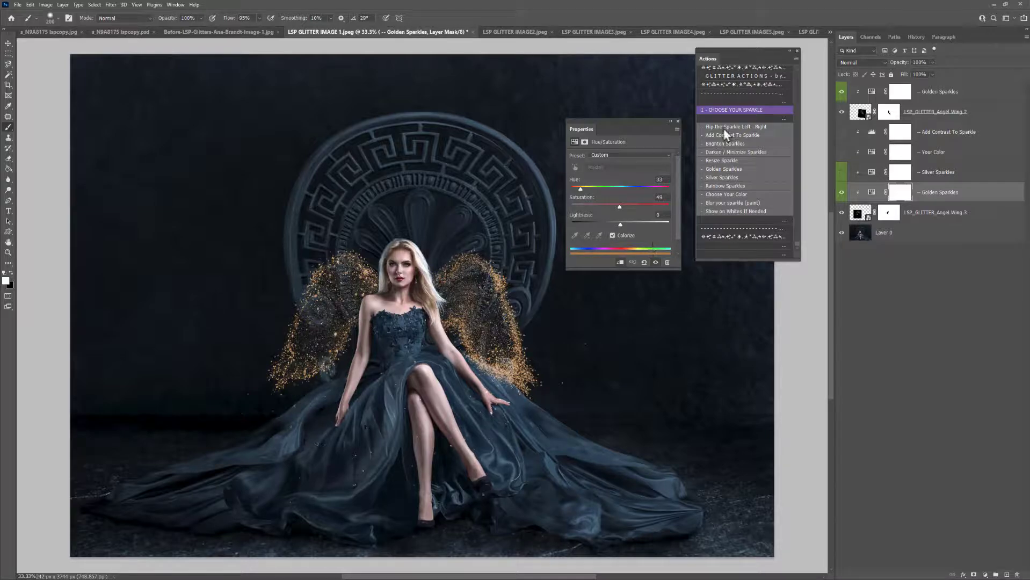
Run 1 - CHOOSE YOUR SPARKLE above the golden wings and place LSP_GLITTER-Glitter Wing 1.jpg.
click(736, 110)
click(497, 288)
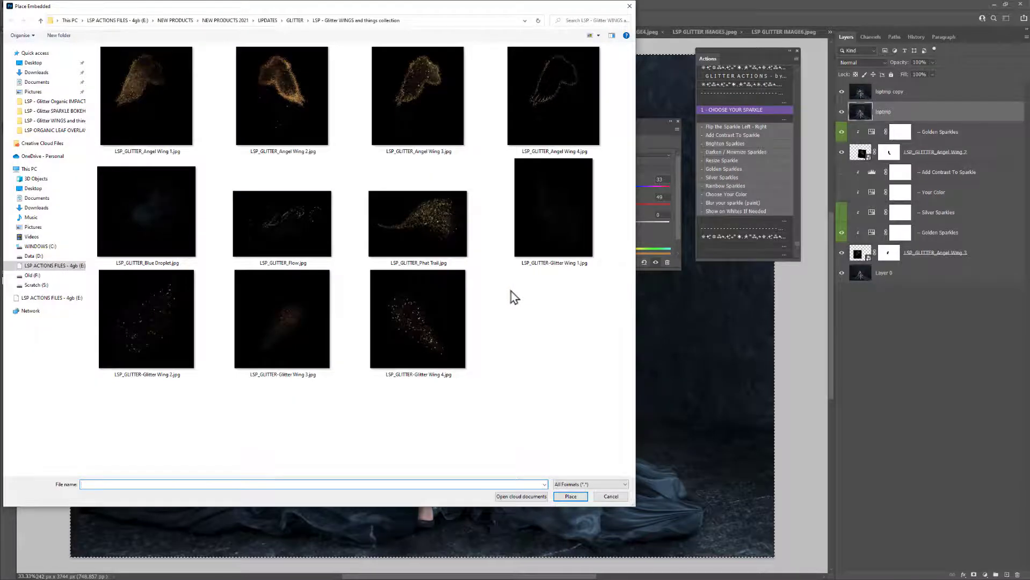
click(564, 206)
click(571, 496)
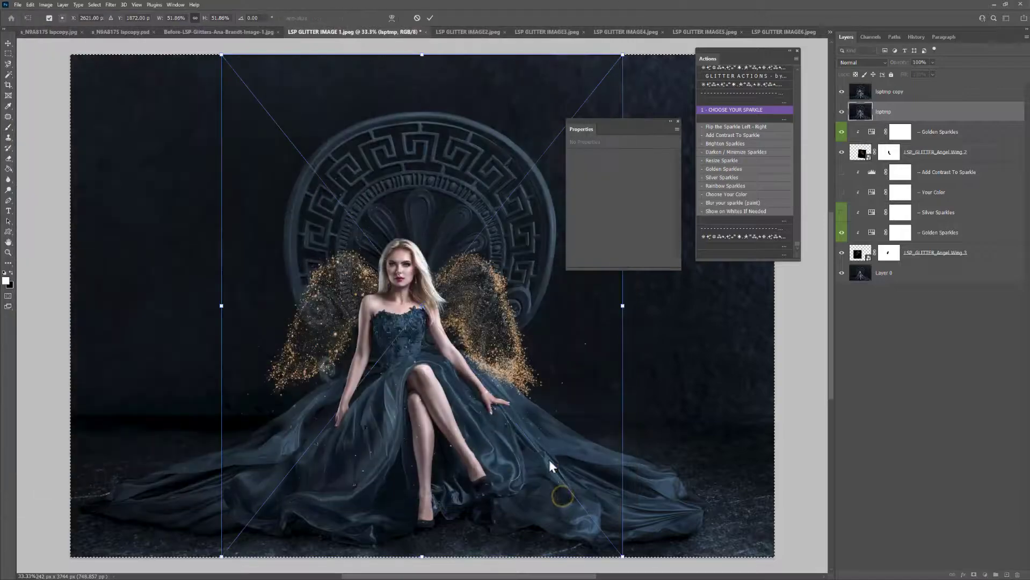
Rotate Glitter Wing 1 to about -112.2°, scale it to about 61.7%, position it over the woman and gown, and finish the action.
drag(448, 402, 532, 262)
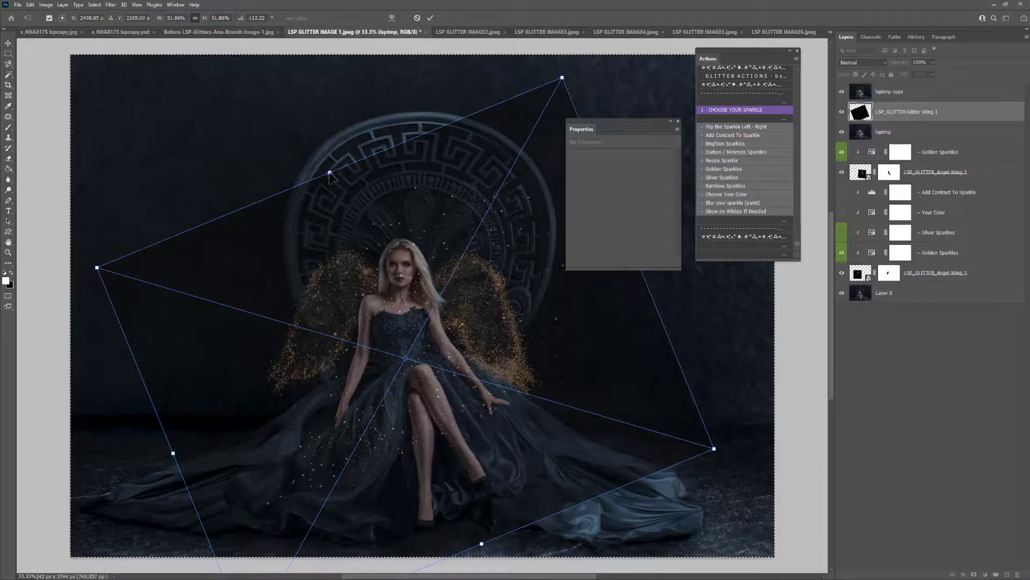
drag(330, 174, 254, 78)
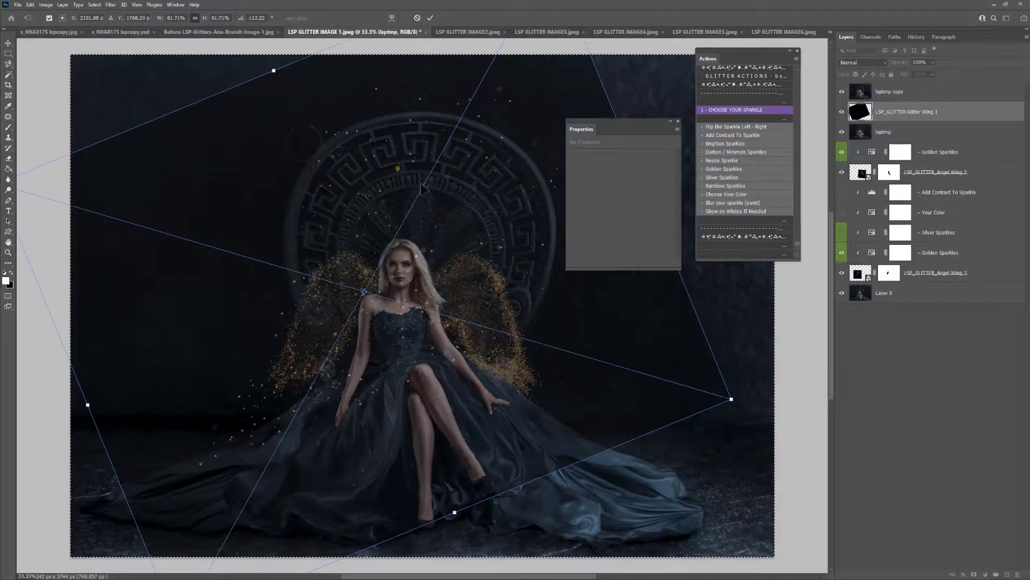
drag(398, 173, 438, 257)
key(Return)
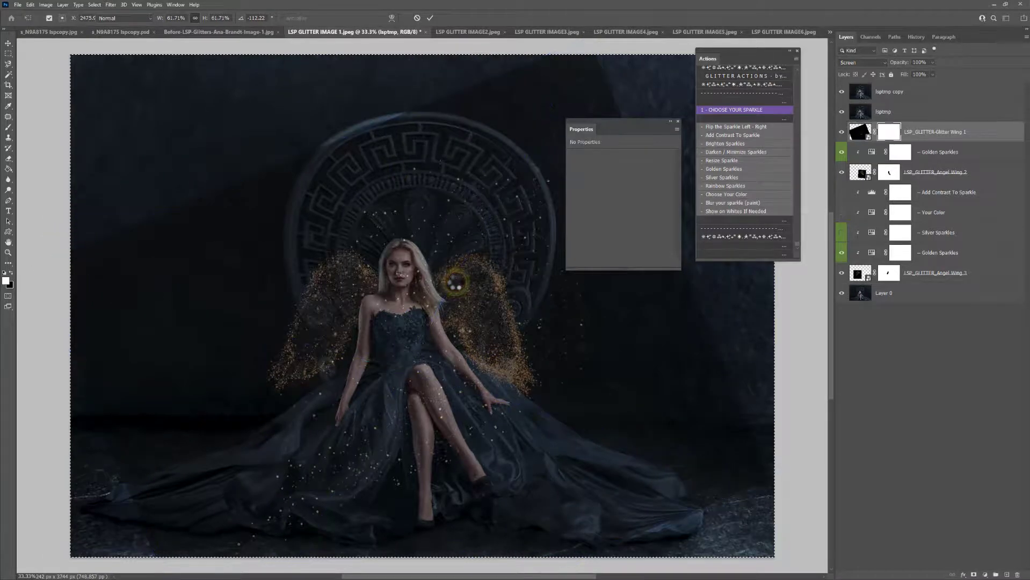
click(540, 290)
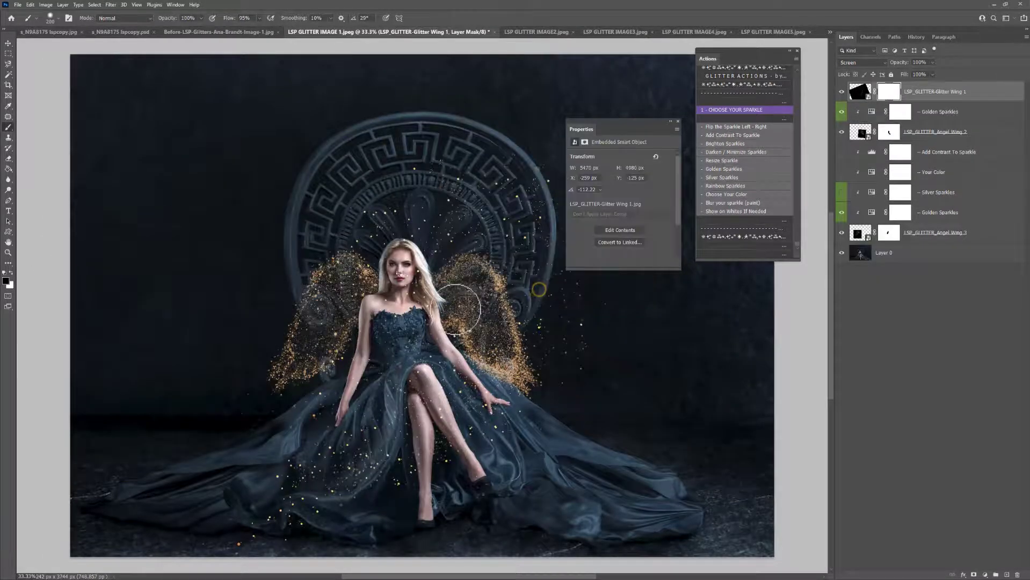
Mask the Glitter Wing 1 sparkles off her face and upper body, and run Golden Sparkles on that layer.
mouse_move(390, 301)
mouse_down()
mouse_move(396, 365)
mouse_move(384, 276)
mouse_move(407, 268)
mouse_up()
click(735, 167)
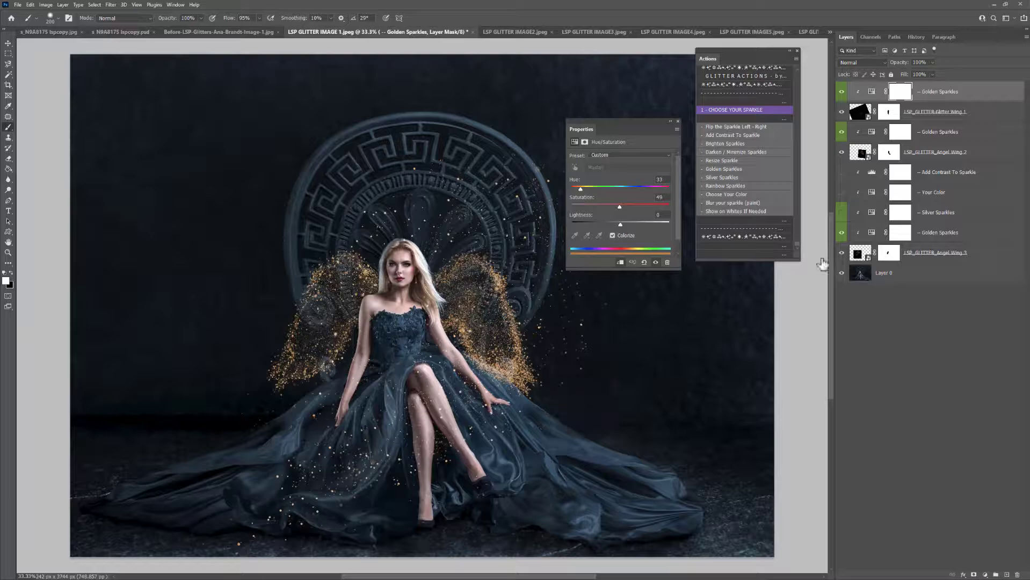
Compare the portrait without its glitter, restore the wing layers and Glitter Wing 1 one by one, and hide Glitter Wing 1.
click(840, 92)
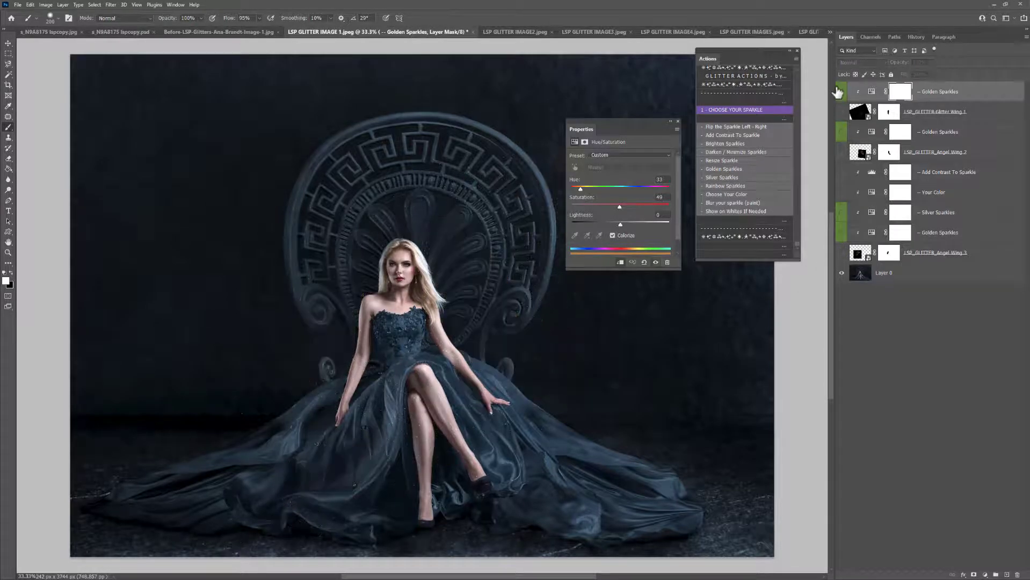
click(842, 256)
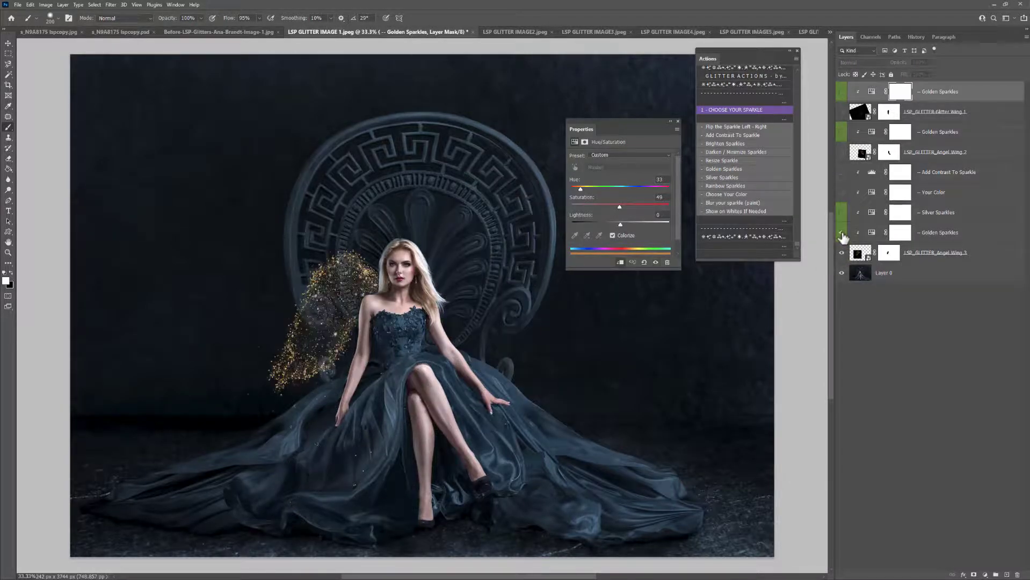
click(842, 152)
click(841, 112)
click(841, 92)
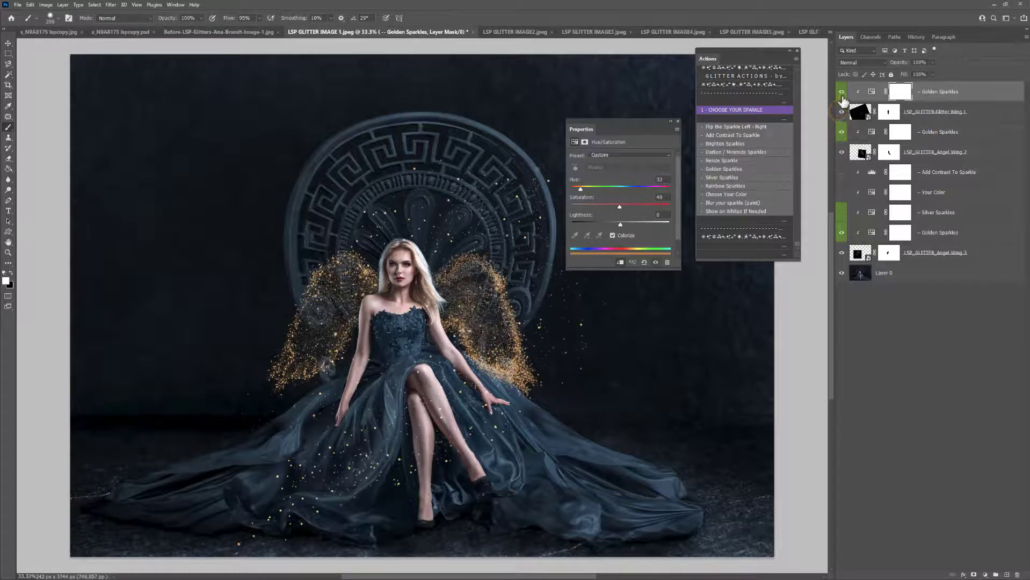
click(842, 112)
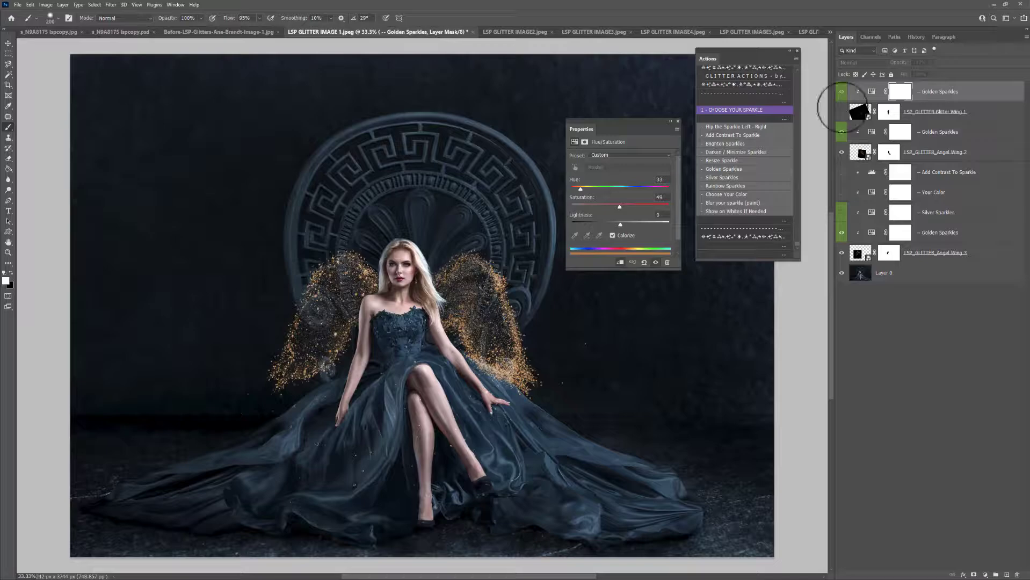
Switch to LSP GLITTER IMAGE4.jpeg and hide its existing glitter overlays and their adjustment layers.
click(197, 34)
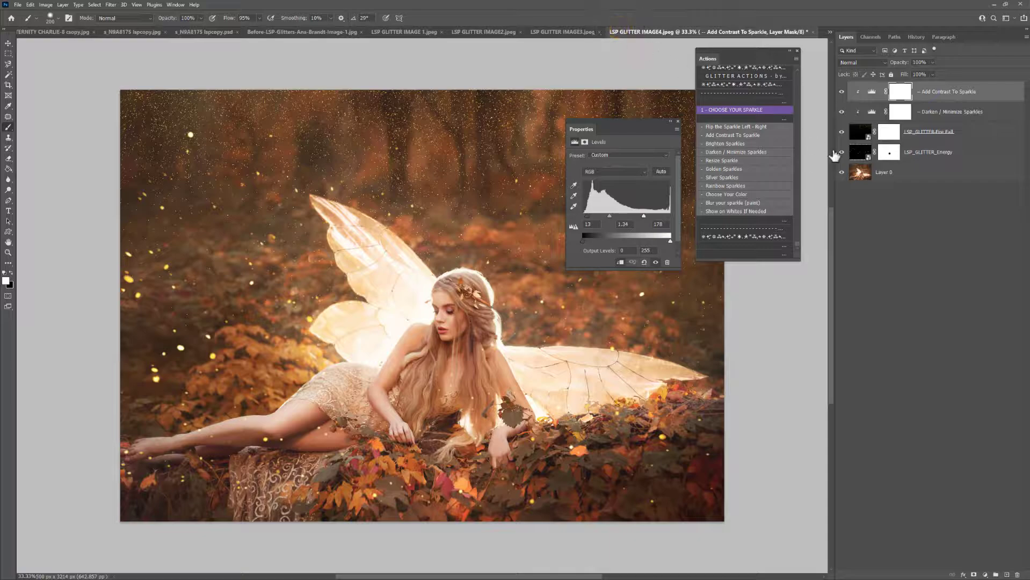
drag(845, 113, 842, 100)
Run 1 - CHOOSE YOUR SPARKLE and place LSP_SPARKLE_Broke n' Pretty.jpg from the Glitter SPARKLE BOKEH collection across the whole fairy image.
click(730, 110)
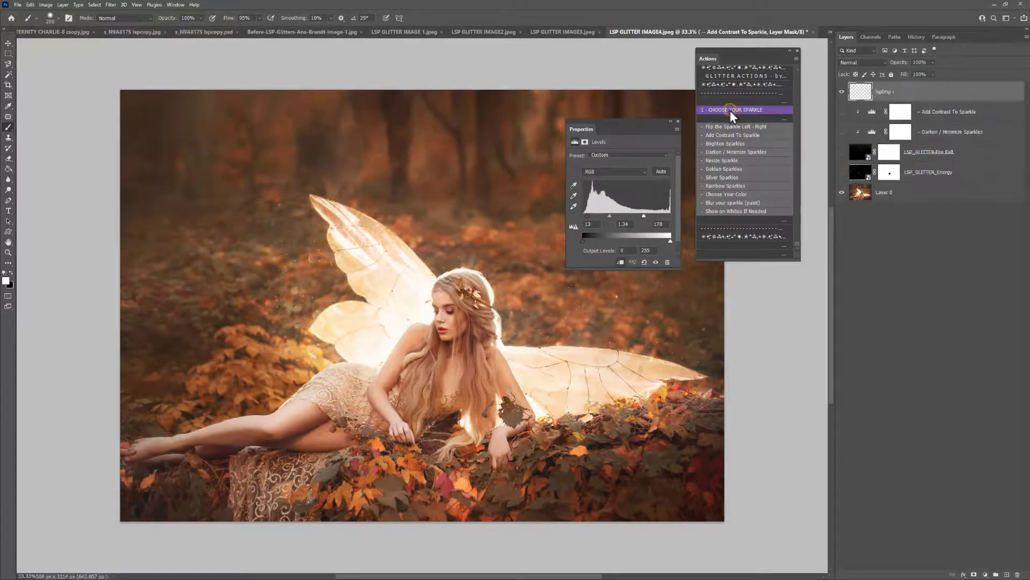
click(488, 289)
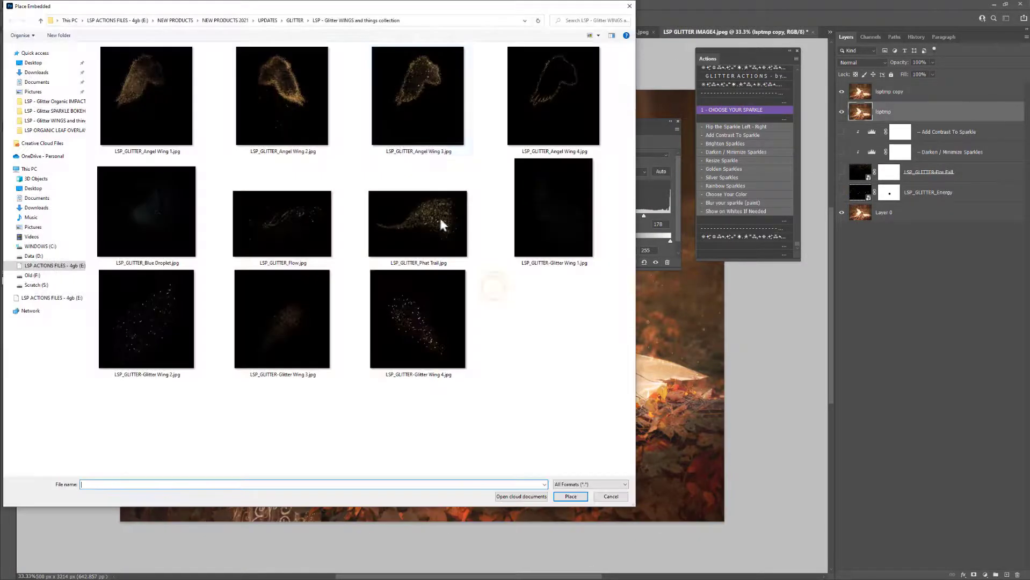
click(294, 21)
double_click(280, 108)
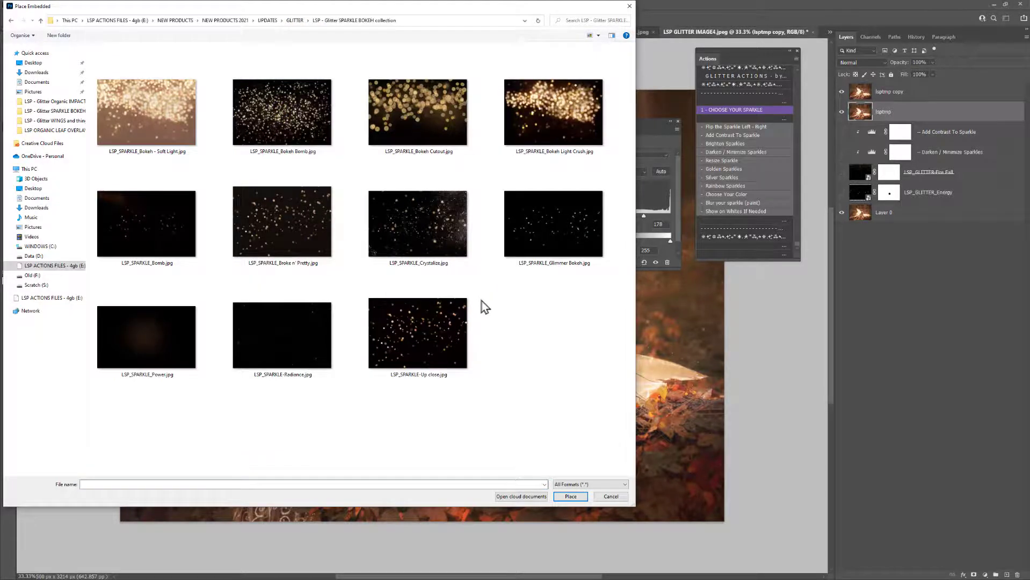
double_click(264, 224)
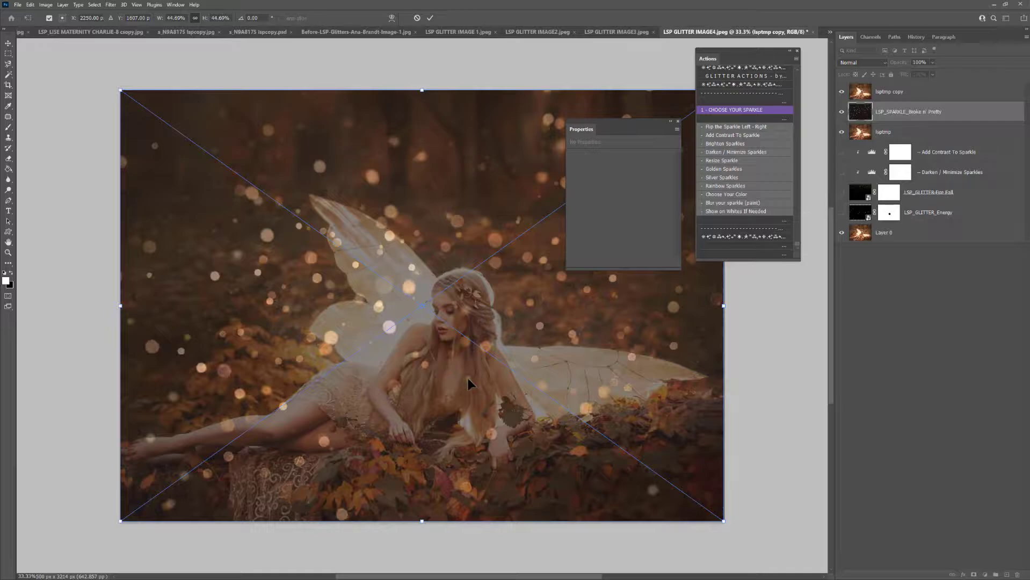
key(Return)
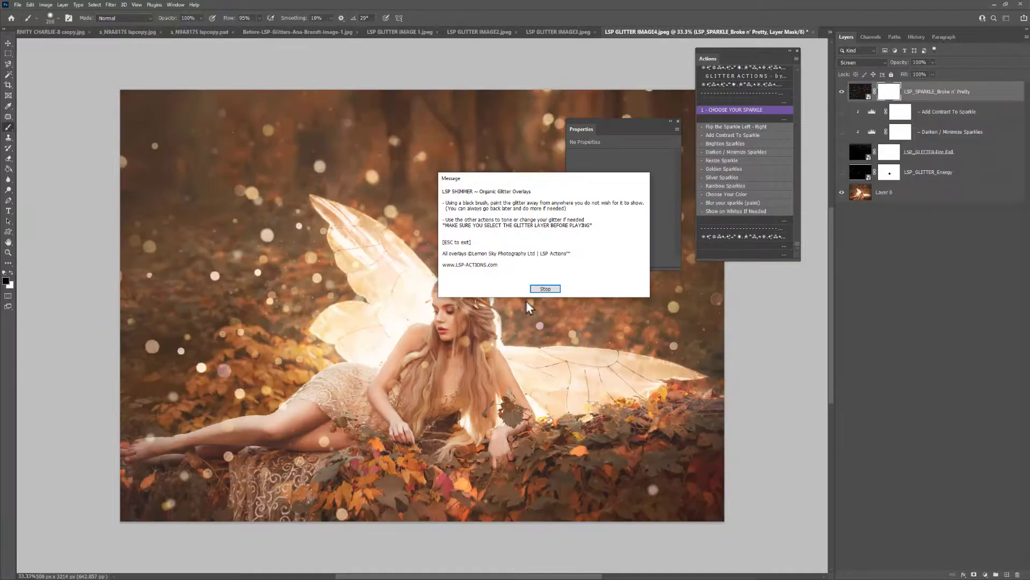
click(547, 289)
Compare the fairy image with and without Broke n' Pretty, and mask the bokeh off her face and body.
click(842, 93)
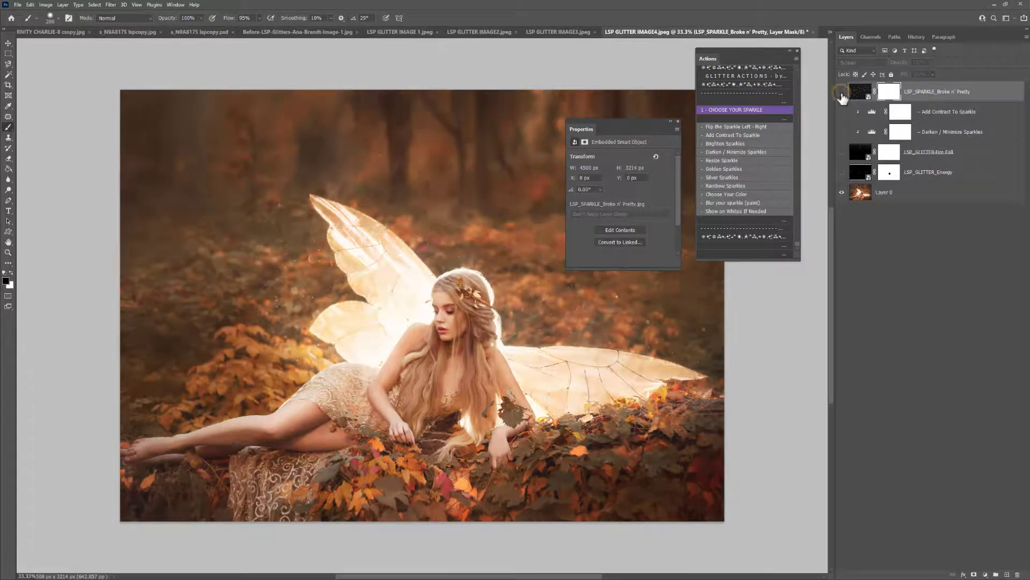
click(842, 94)
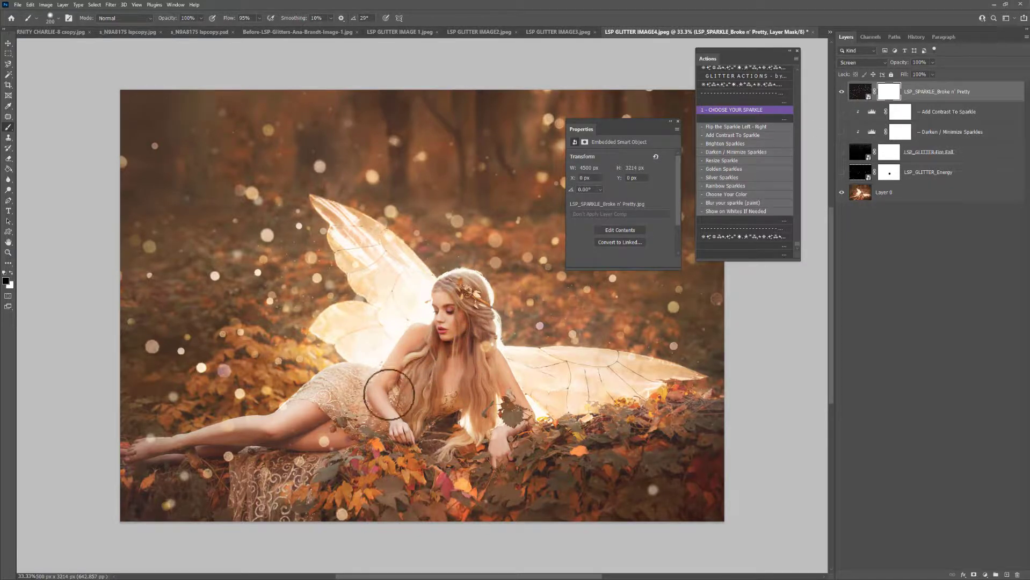
mouse_move(469, 385)
mouse_down()
mouse_move(467, 309)
mouse_move(459, 309)
mouse_move(476, 291)
mouse_up()
Run 1 - CHOOSE YOUR SPARKLE again and place LSP_SPARKLE_Power.jpg at its default size, finishing the action.
click(736, 114)
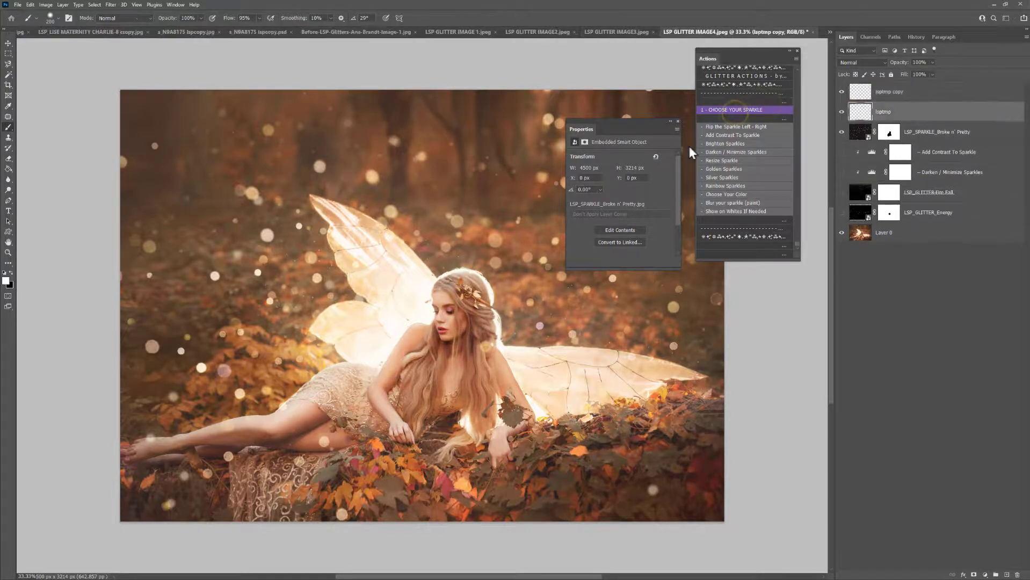
click(482, 290)
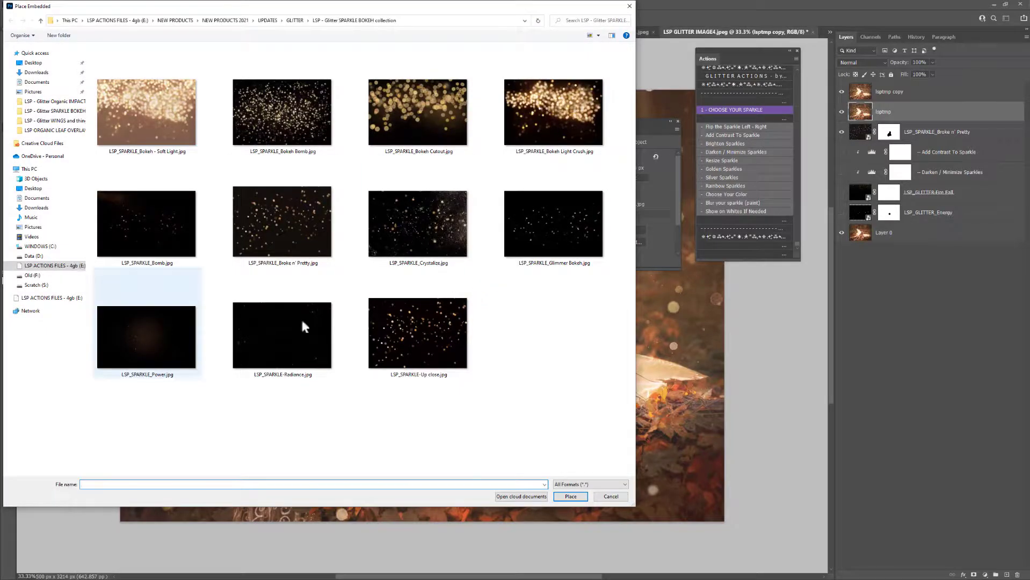
double_click(165, 341)
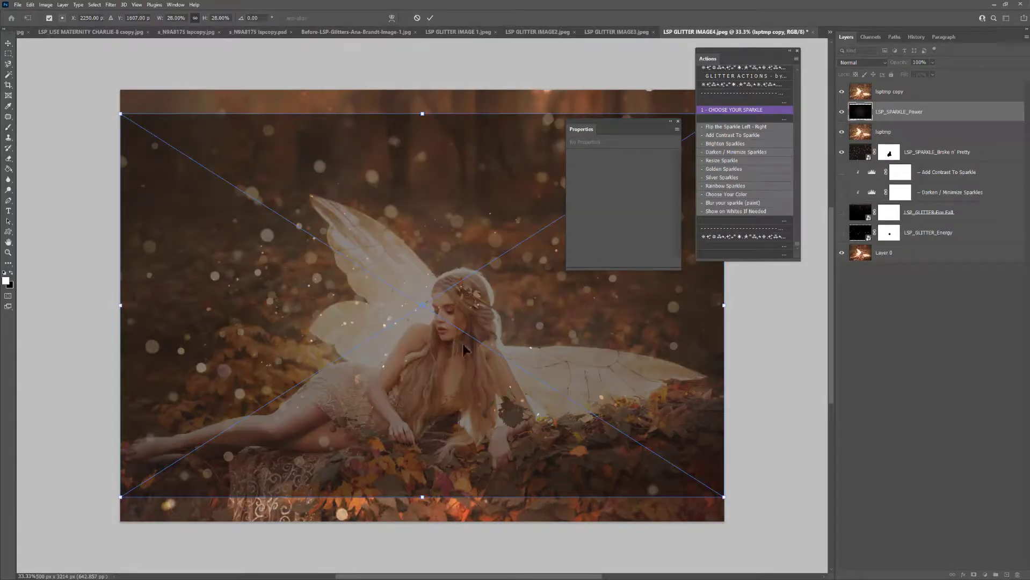
key(Return)
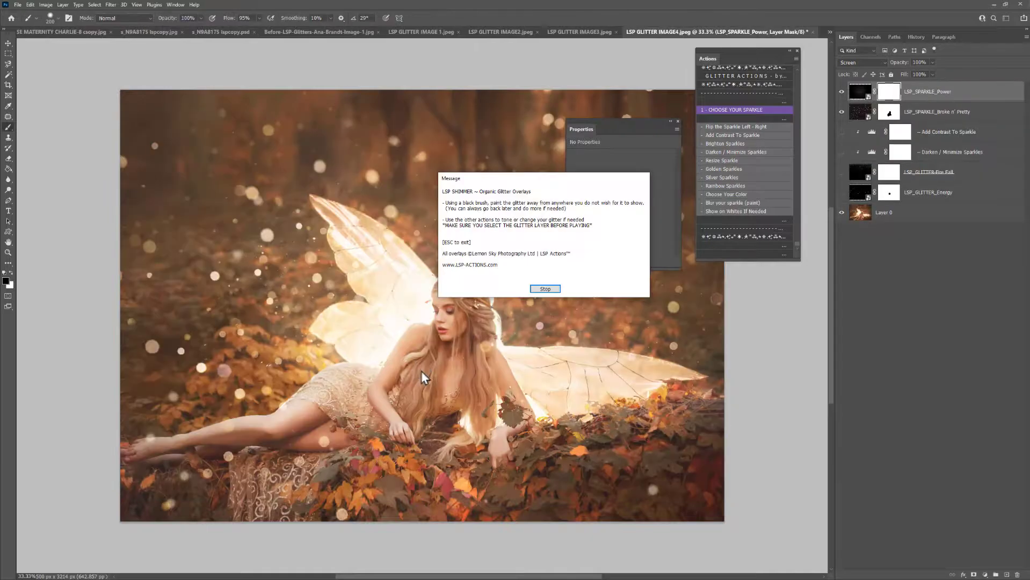
click(545, 290)
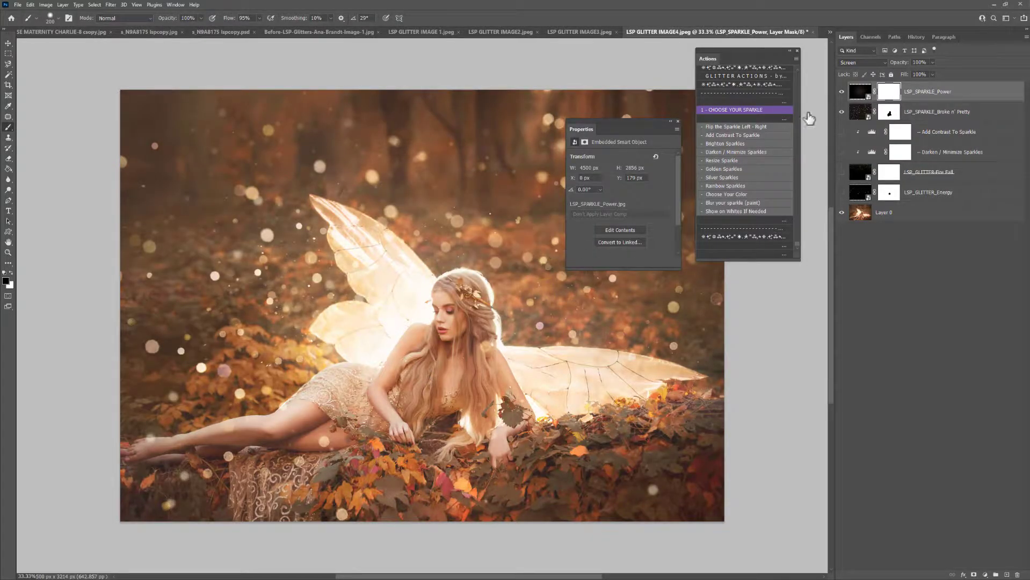
Compare the Power overlay on and off, select its layer mask, and set up a 488 px Soft Round brush with white as the foreground color.
click(842, 92)
click(842, 92)
click(860, 92)
key(x)
right_click(604, 270)
click(889, 92)
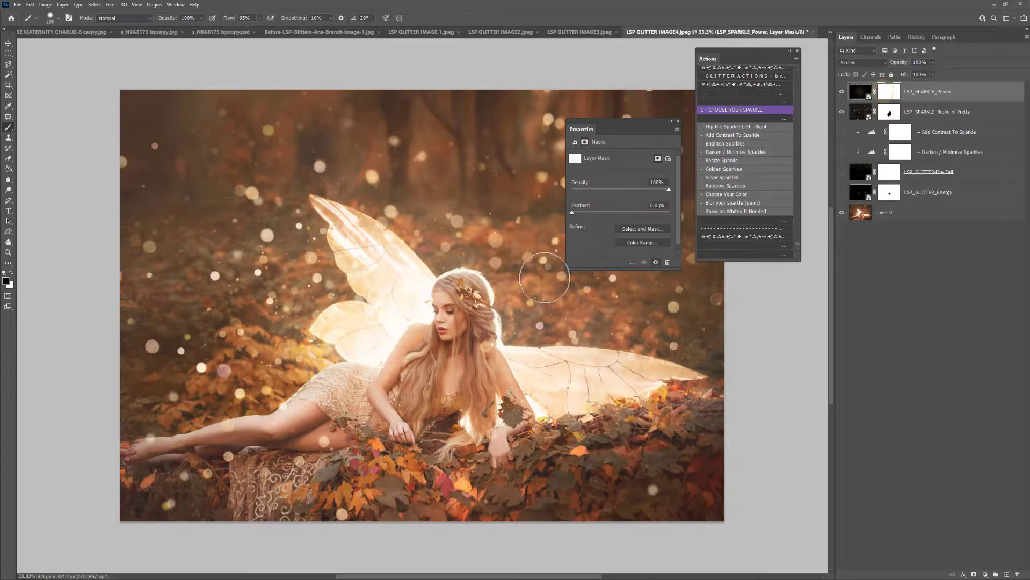
key(x)
right_click(626, 295)
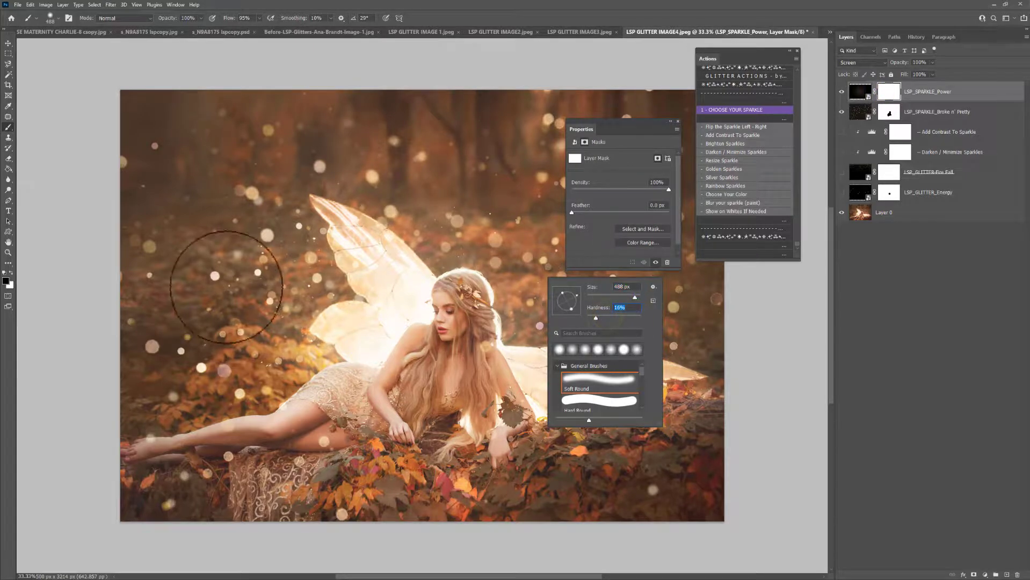
click(11, 272)
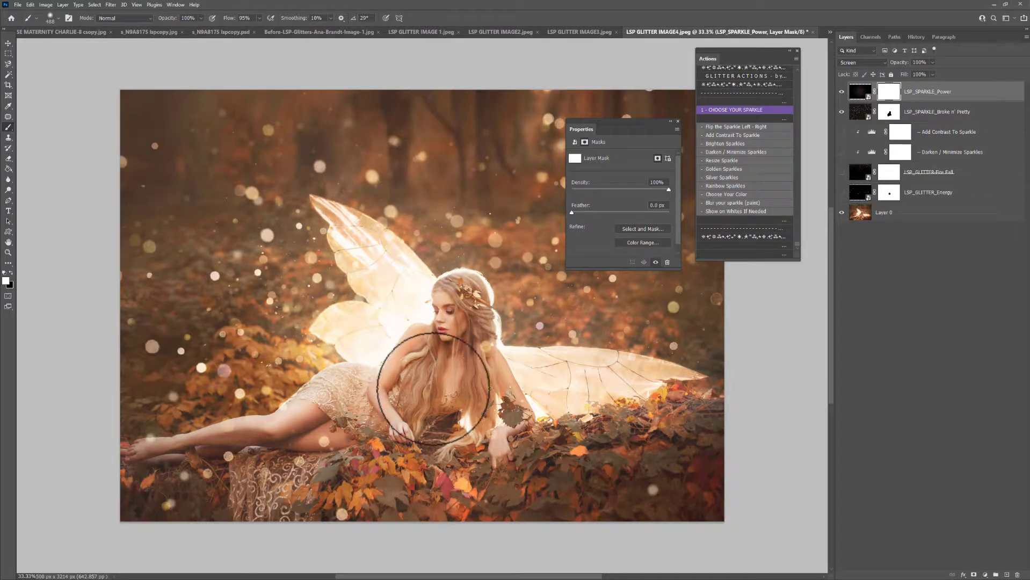
Review the finished glitter edits in LSP GLITTER IMAGE 1, IMAGE2 and IMAGE3.
click(302, 33)
click(629, 32)
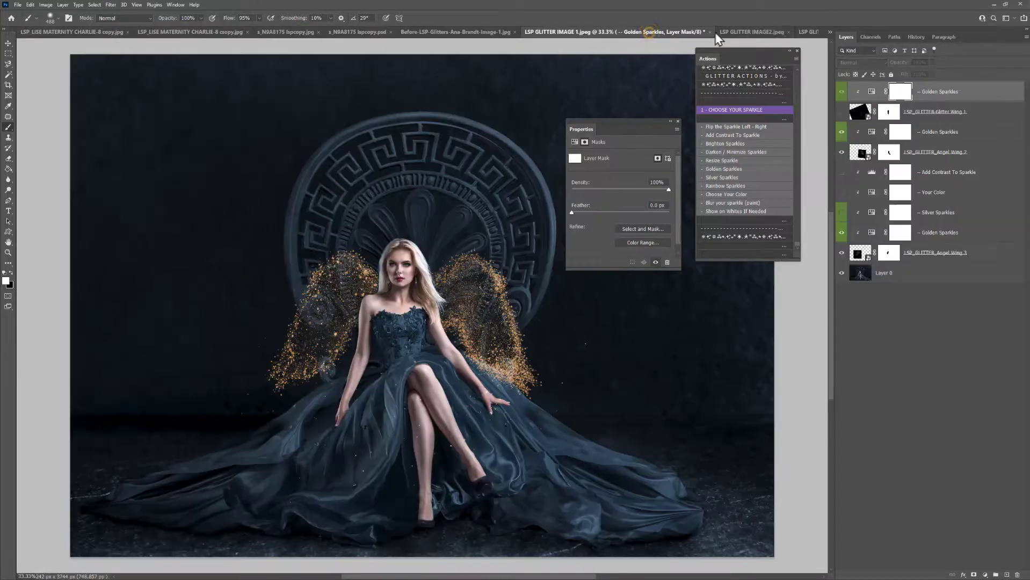
click(759, 34)
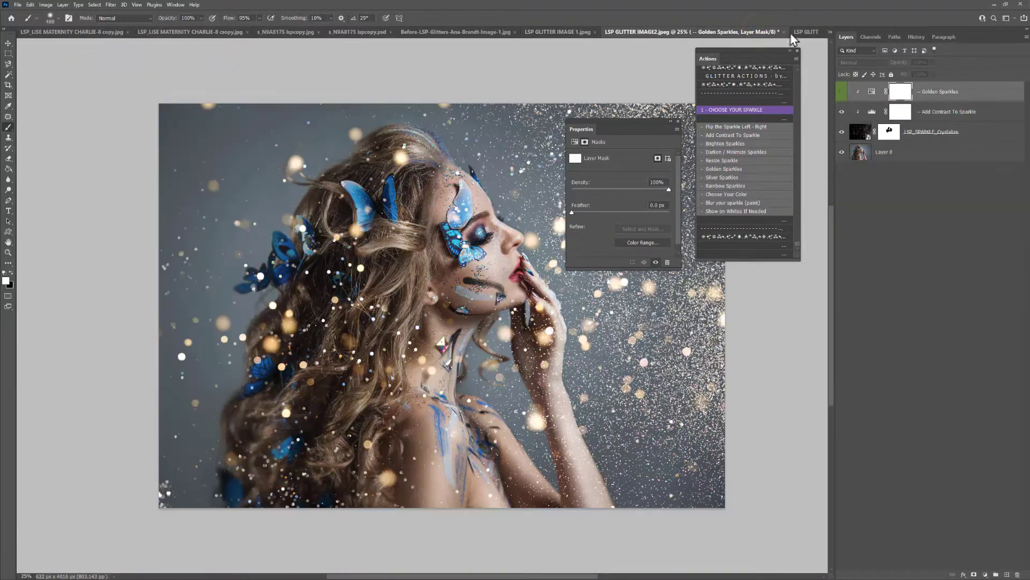
click(805, 33)
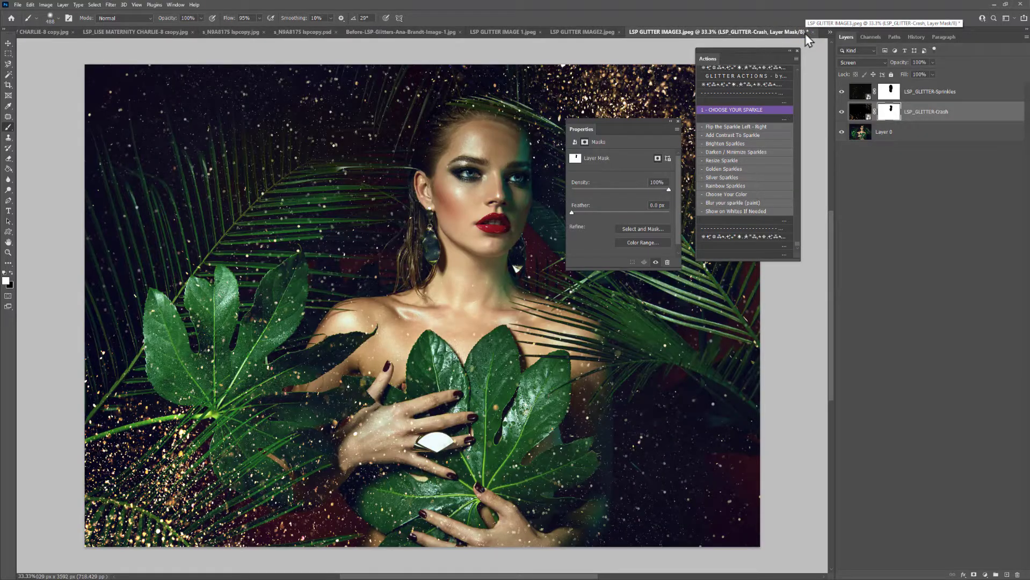